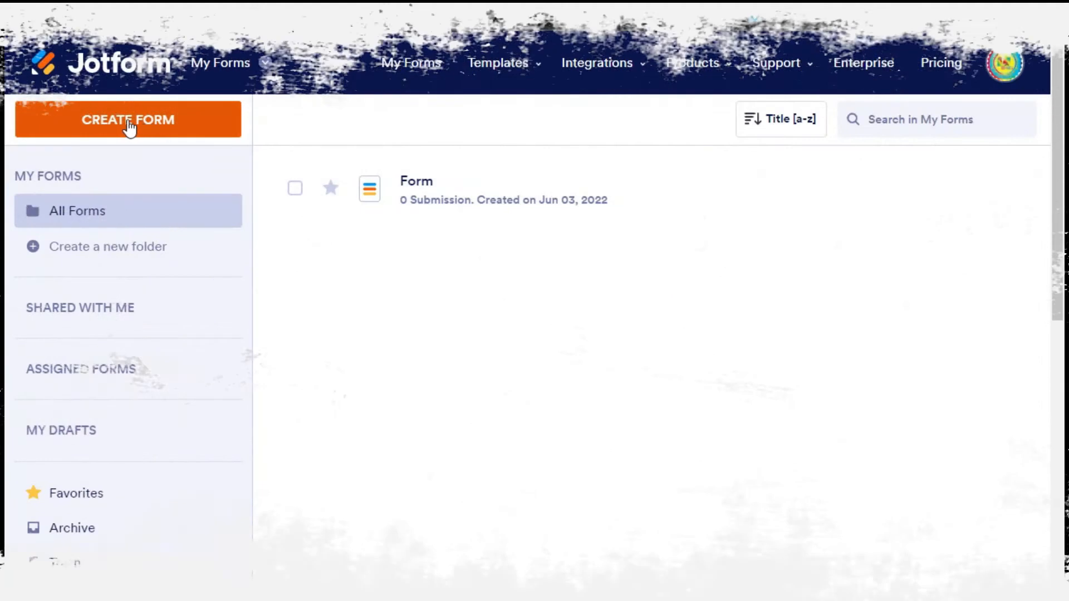
Start a new form and browse the available templates, examining those in the Contact Forms category.
click(149, 122)
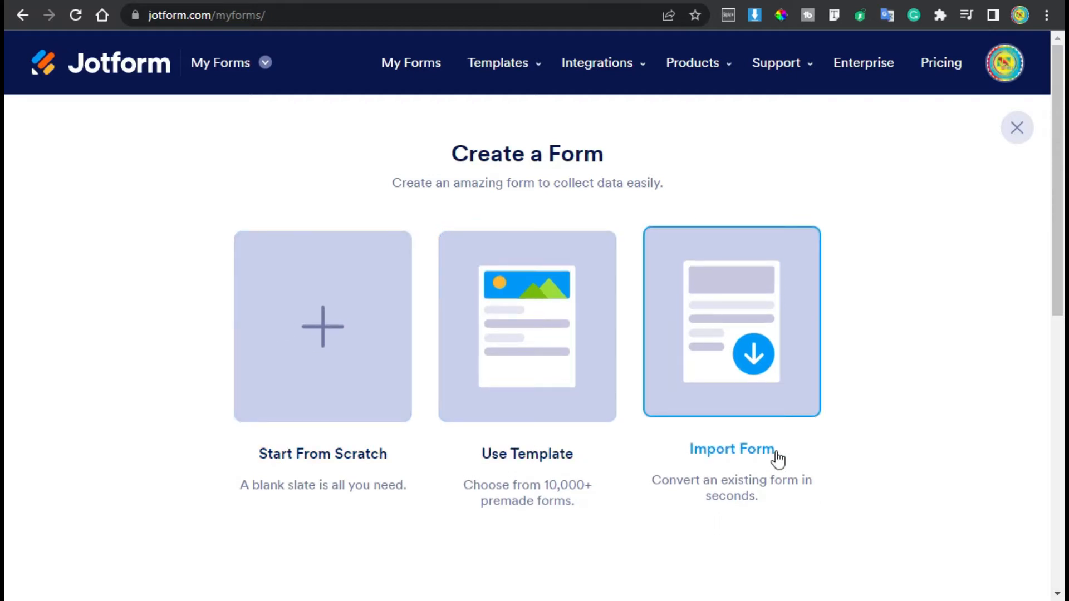
click(516, 389)
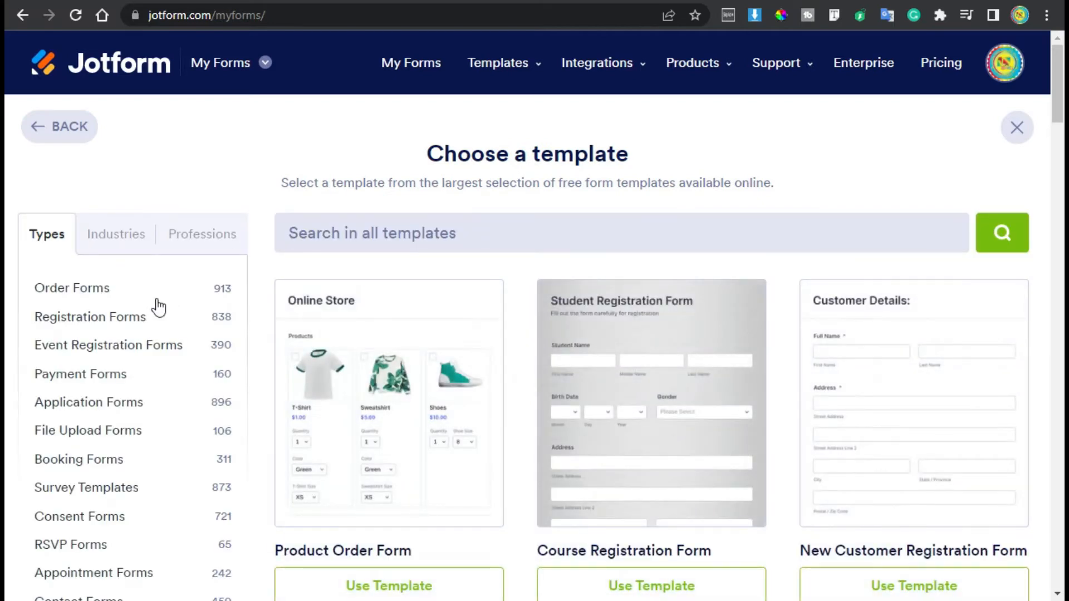
scroll(551, 417, down, 4)
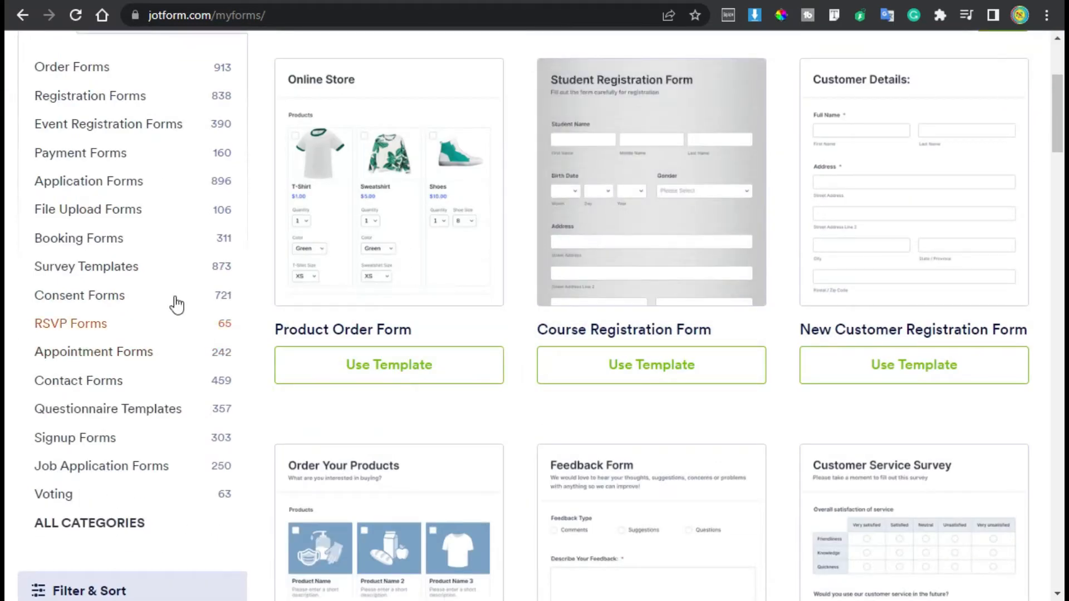
scroll(177, 451, up, 2)
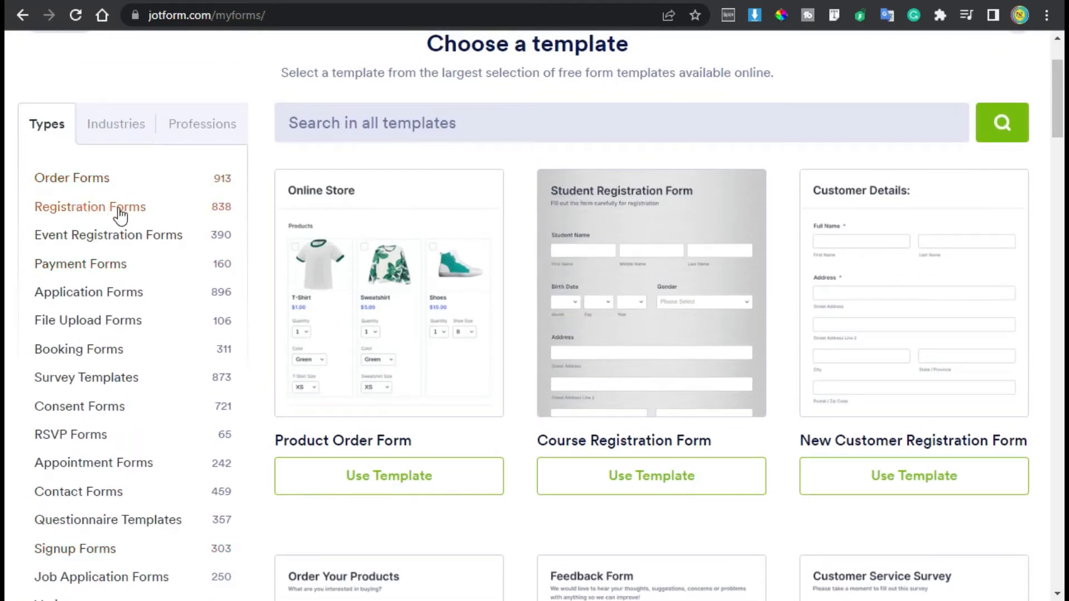
scroll(108, 428, down, 2)
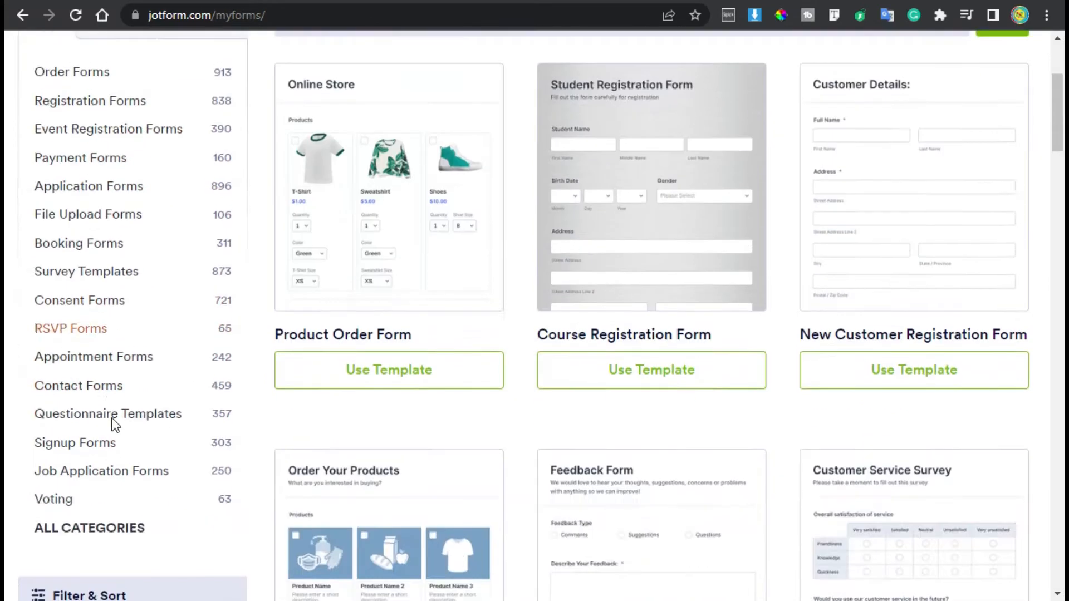
click(143, 384)
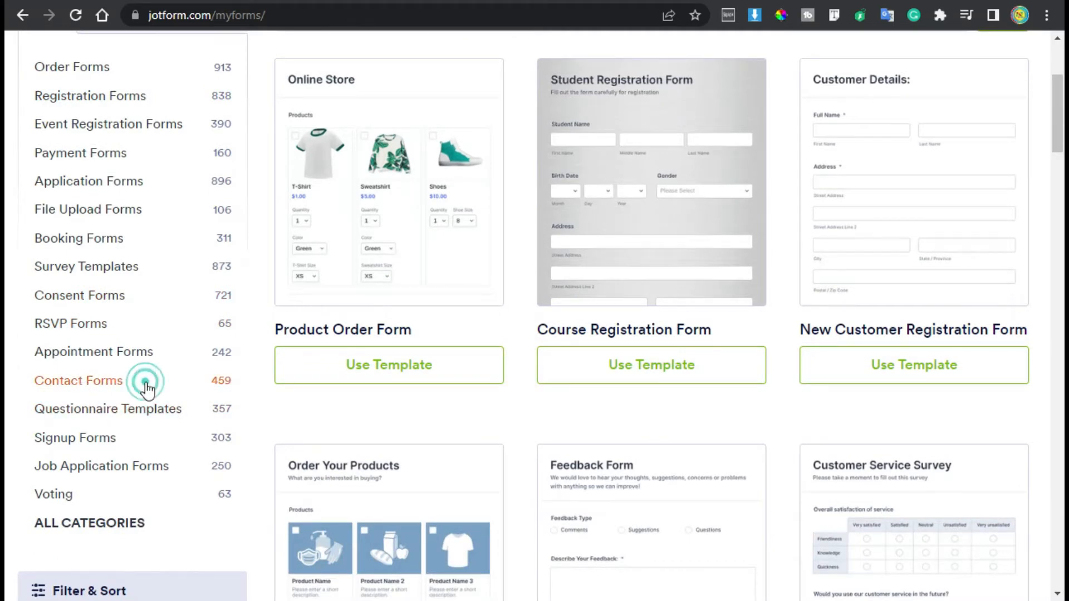
scroll(519, 299, down, 4)
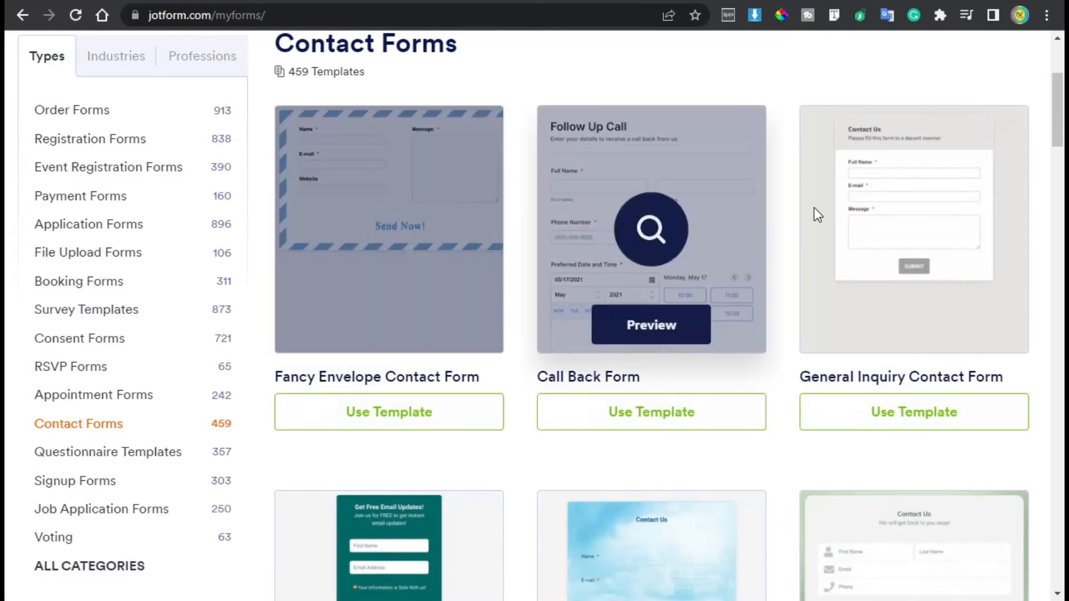
scroll(946, 378, down, 4)
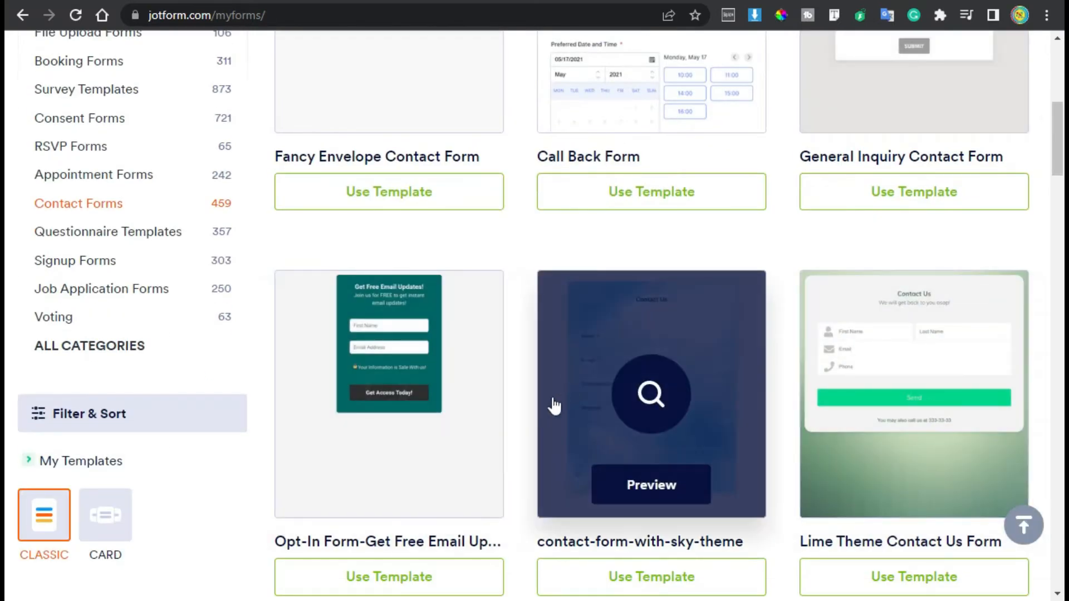
scroll(532, 423, down, 6)
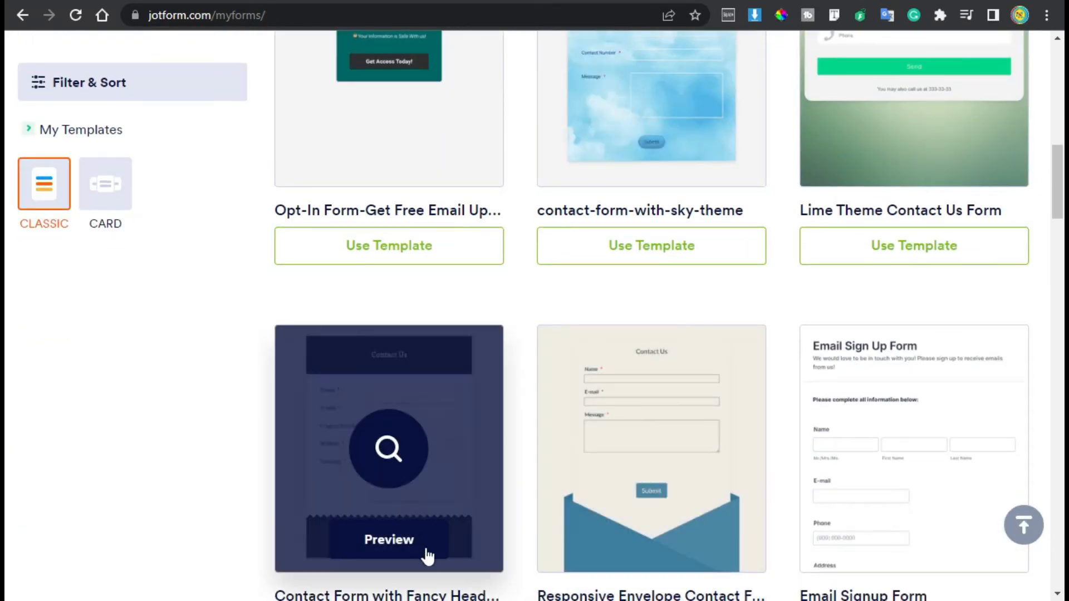
scroll(535, 484, up, 1)
scroll(533, 484, up, 13)
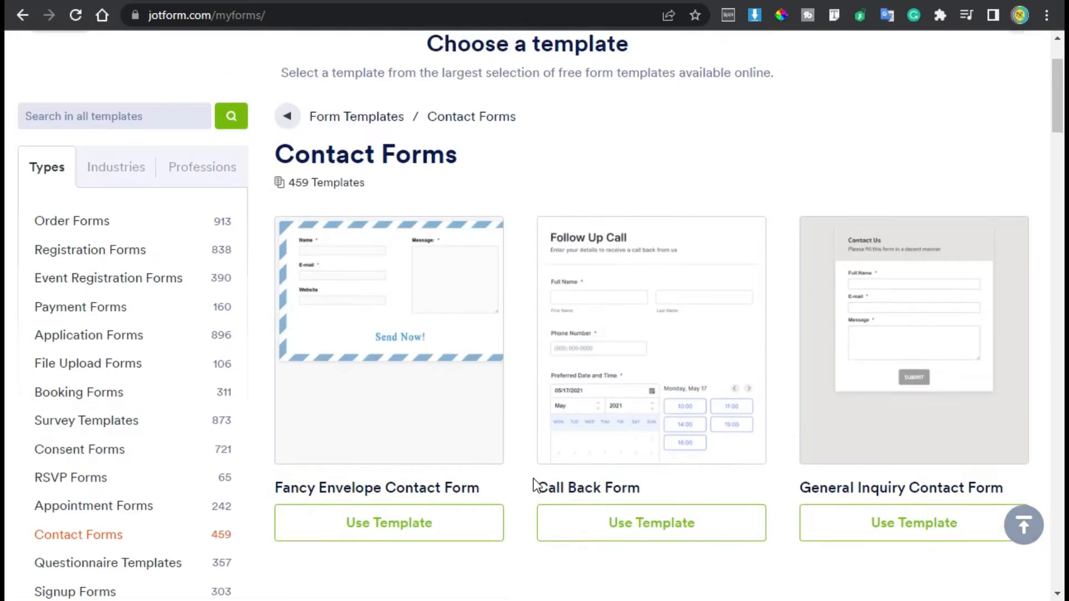
Go back to the form creation options and create a form from scratch with the Classic Form layout.
click(66, 127)
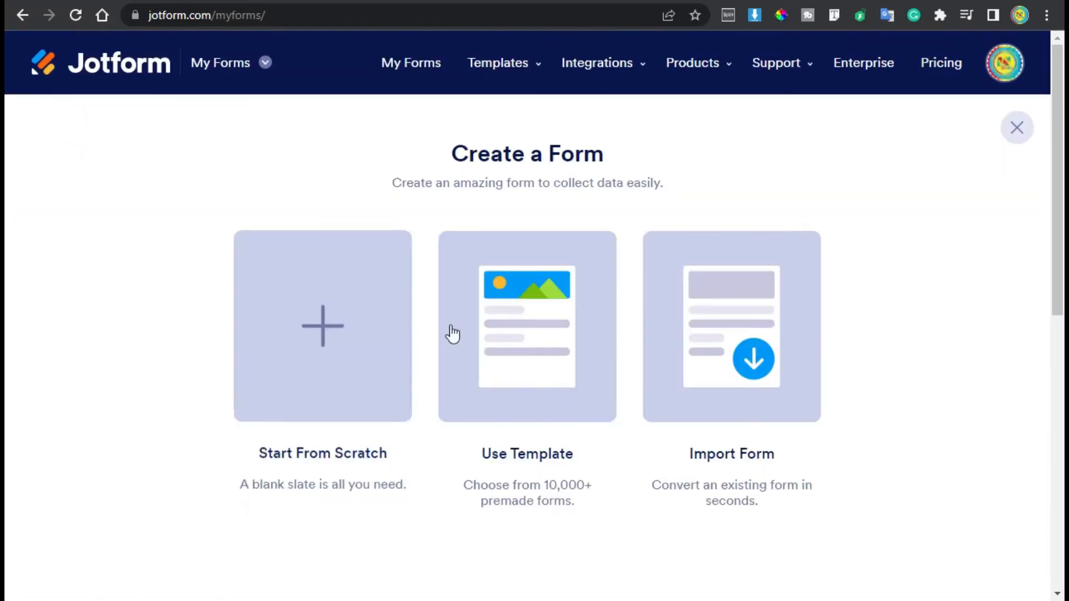
click(322, 374)
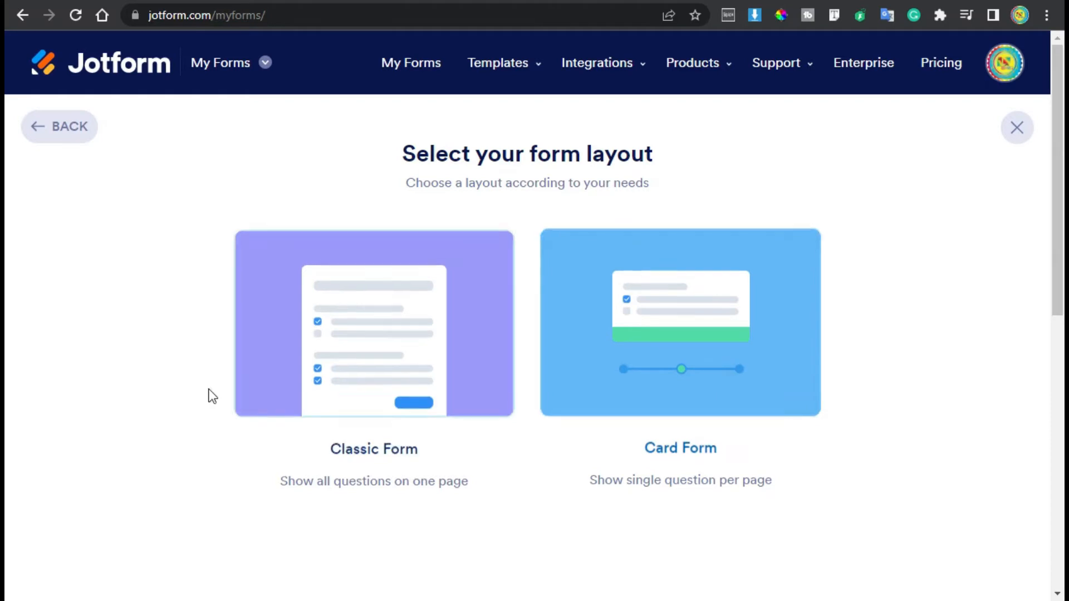
click(390, 397)
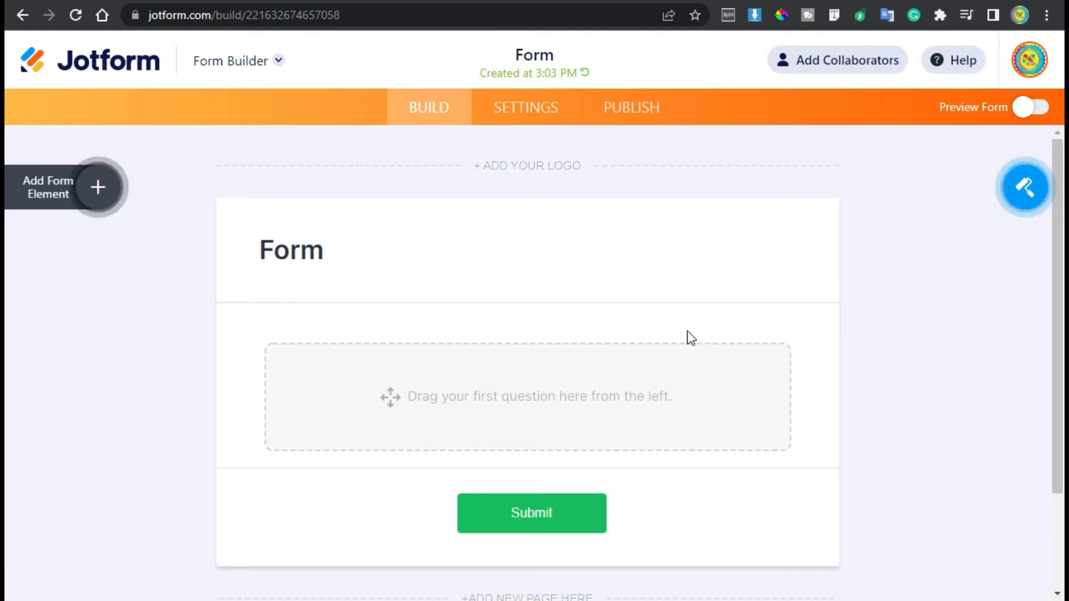
Add Full Name, Address, Phone and Email fields to the blank form, in that order.
click(97, 191)
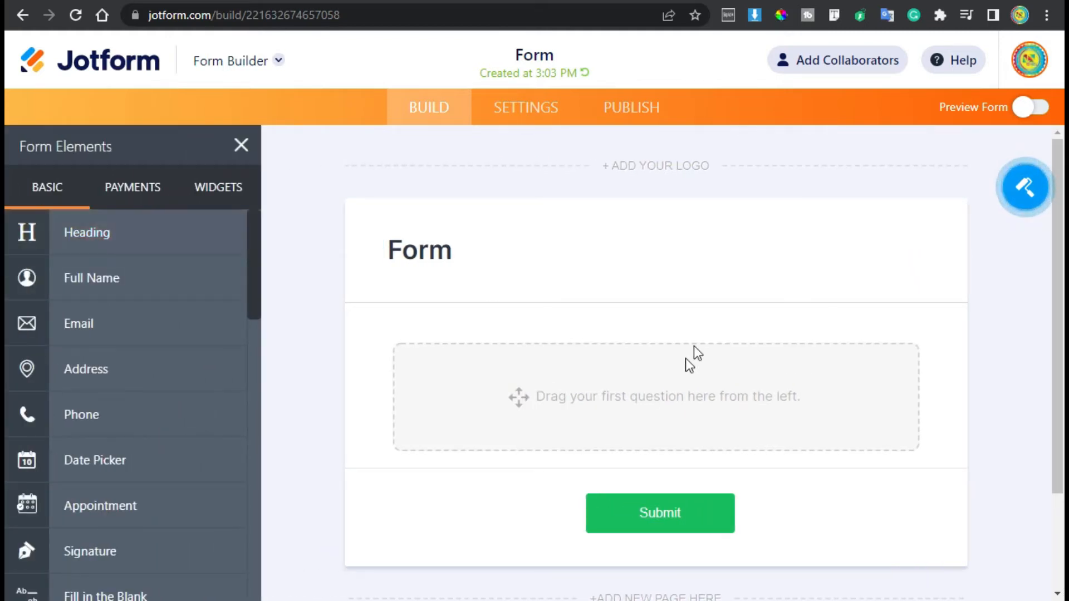
drag(100, 276, 570, 408)
drag(81, 362, 614, 415)
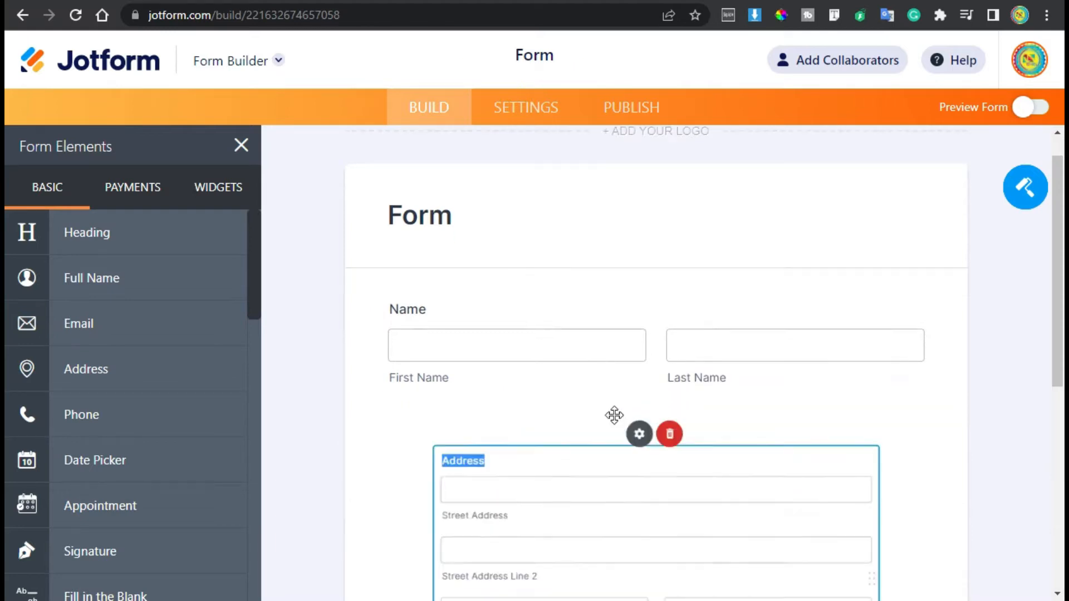
scroll(510, 332, down, 7)
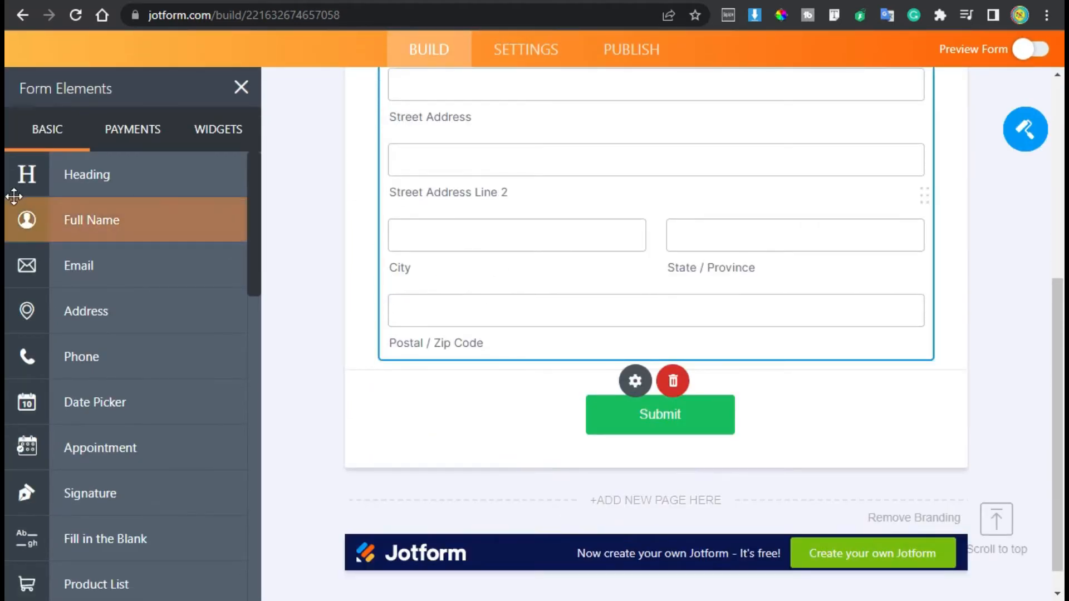
drag(157, 346, 598, 374)
drag(78, 265, 501, 392)
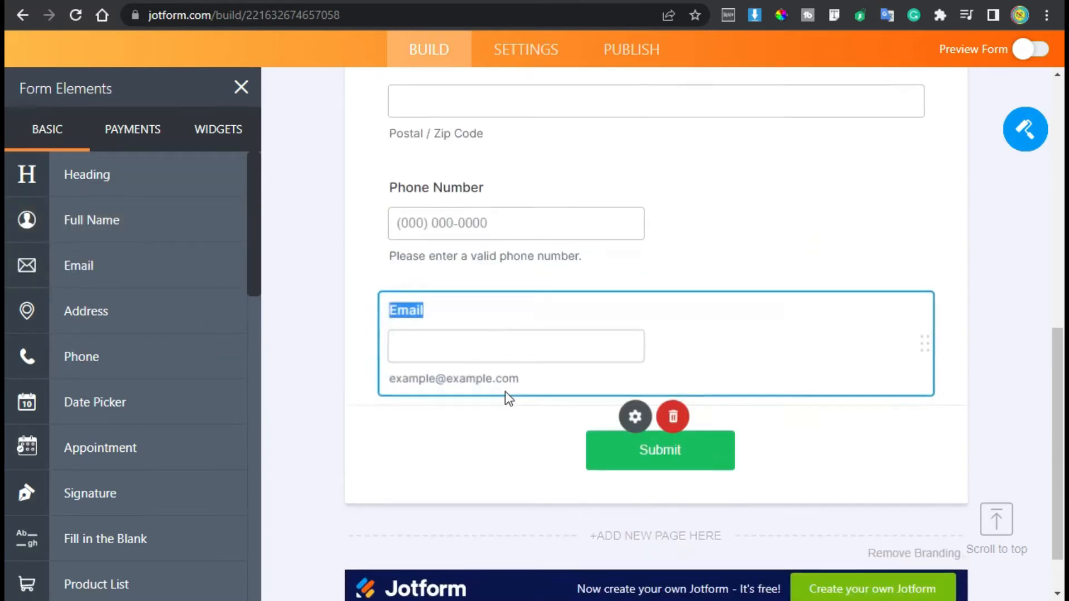
Add a Long Text field between the Email field and the Submit button.
scroll(167, 356, down, 6)
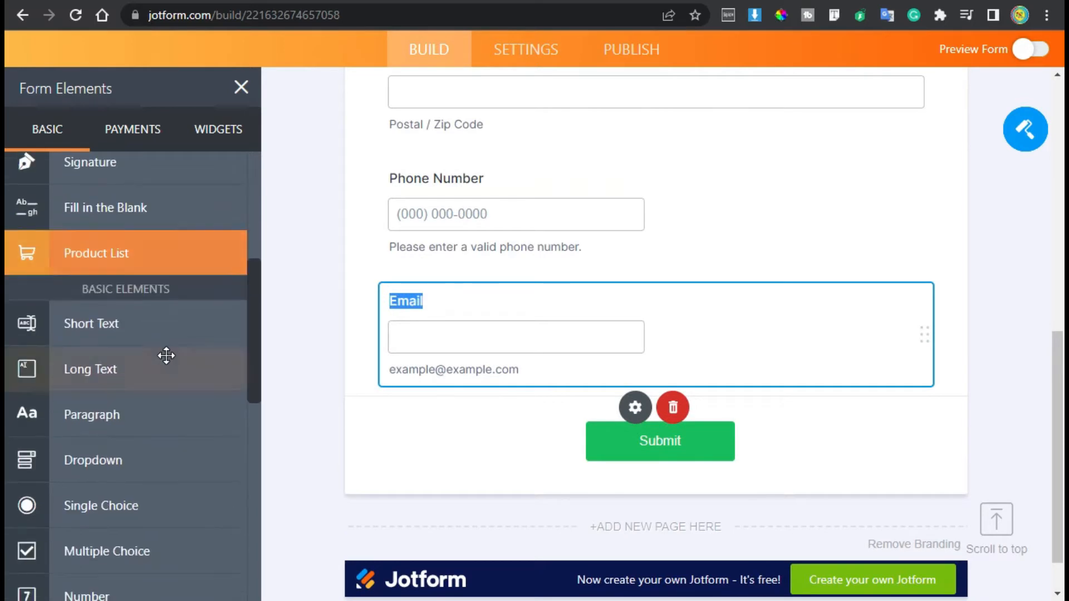
drag(78, 365, 525, 401)
click(794, 492)
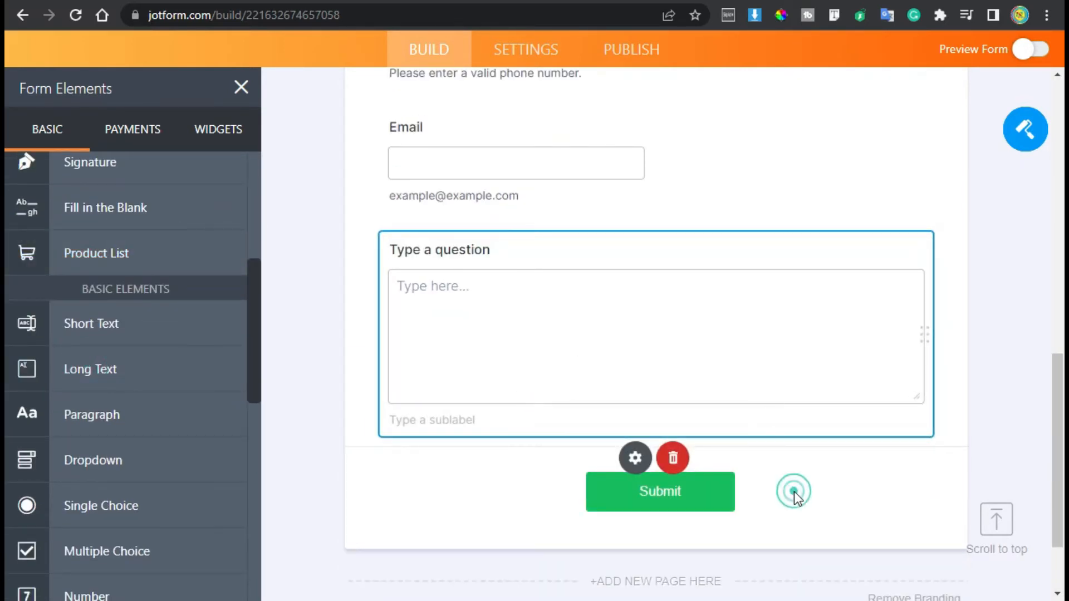
Change the question text of the form's Name field to "Full name".
scroll(785, 479, up, 10)
scroll(778, 462, up, 5)
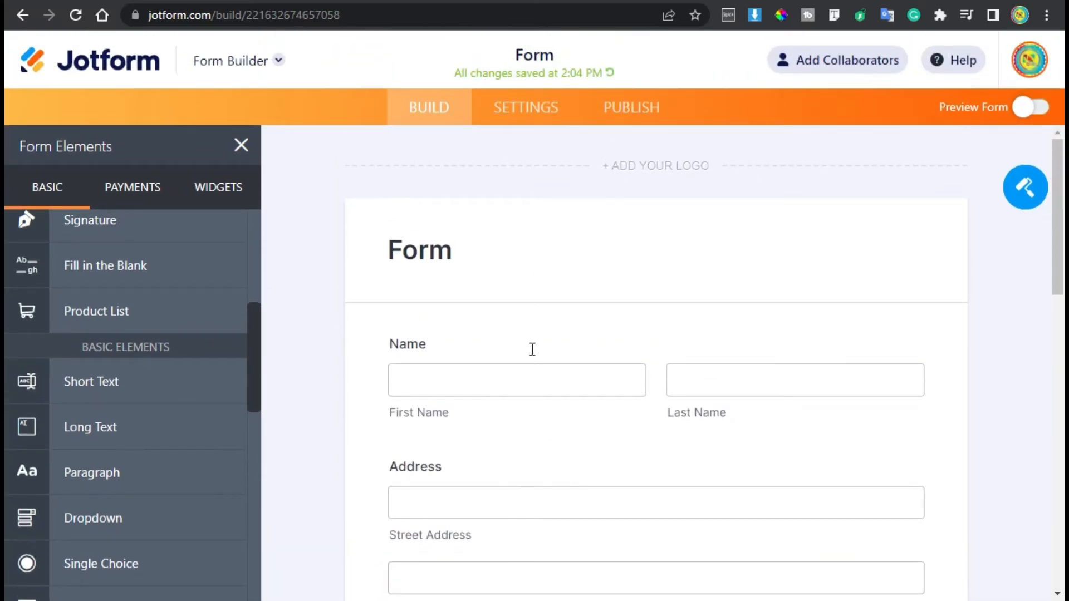
click(504, 356)
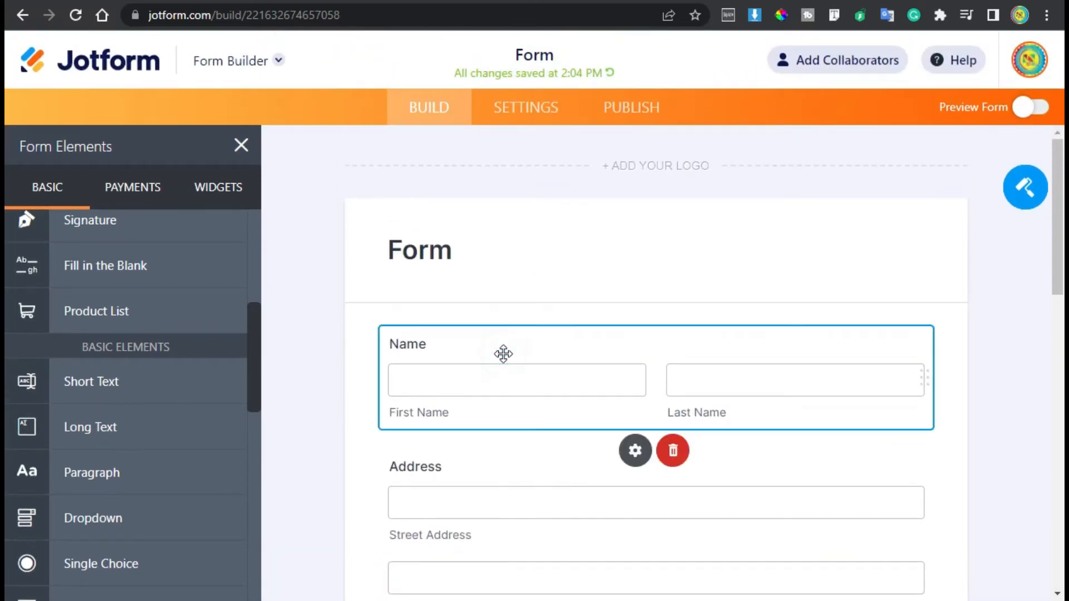
click(636, 451)
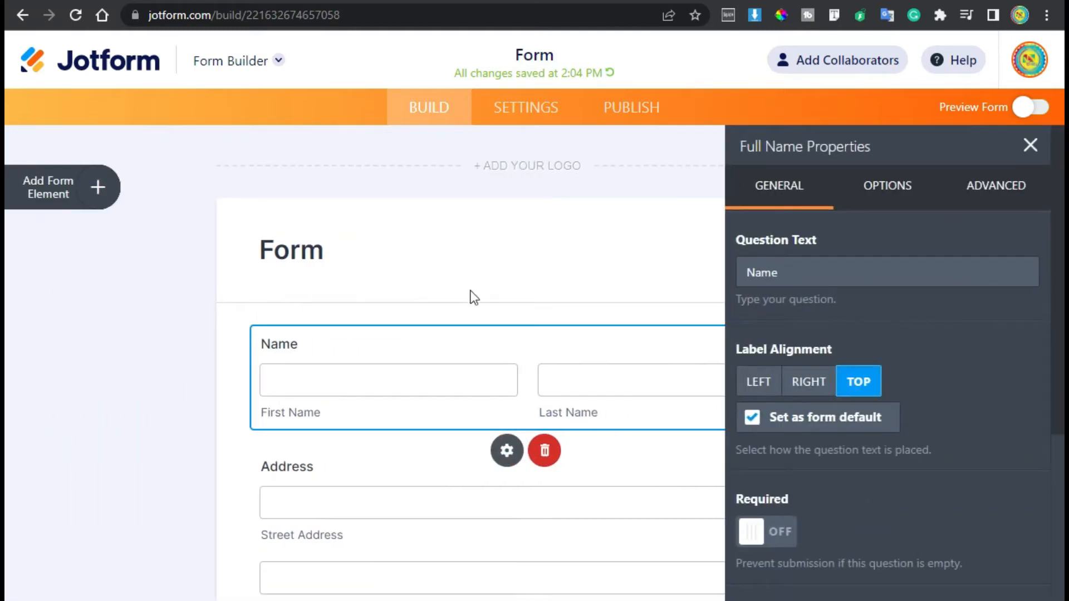
double_click(774, 272)
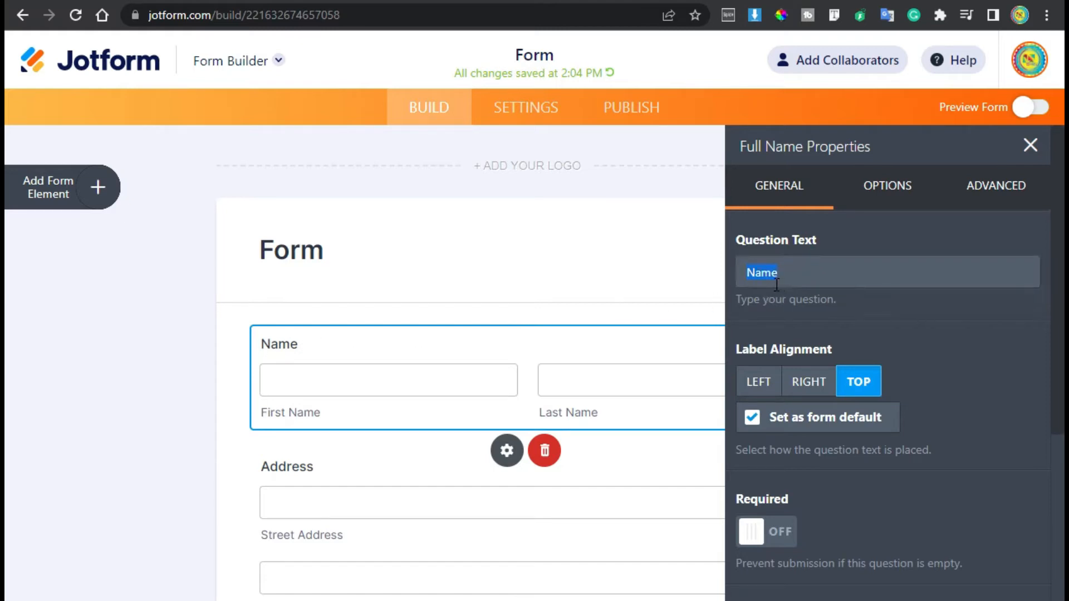
text(Full na)
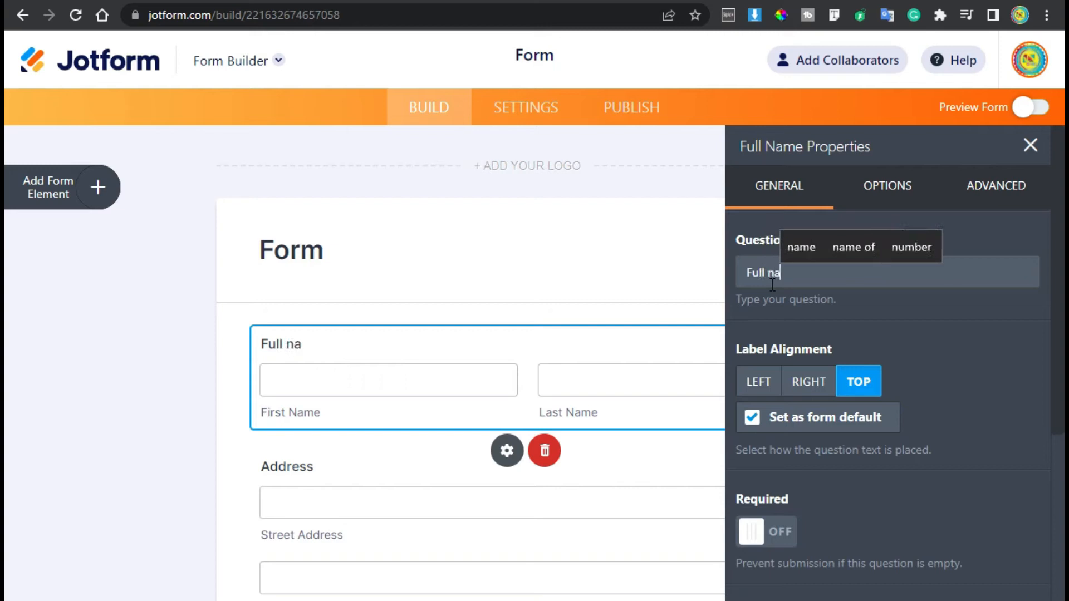
text(me)
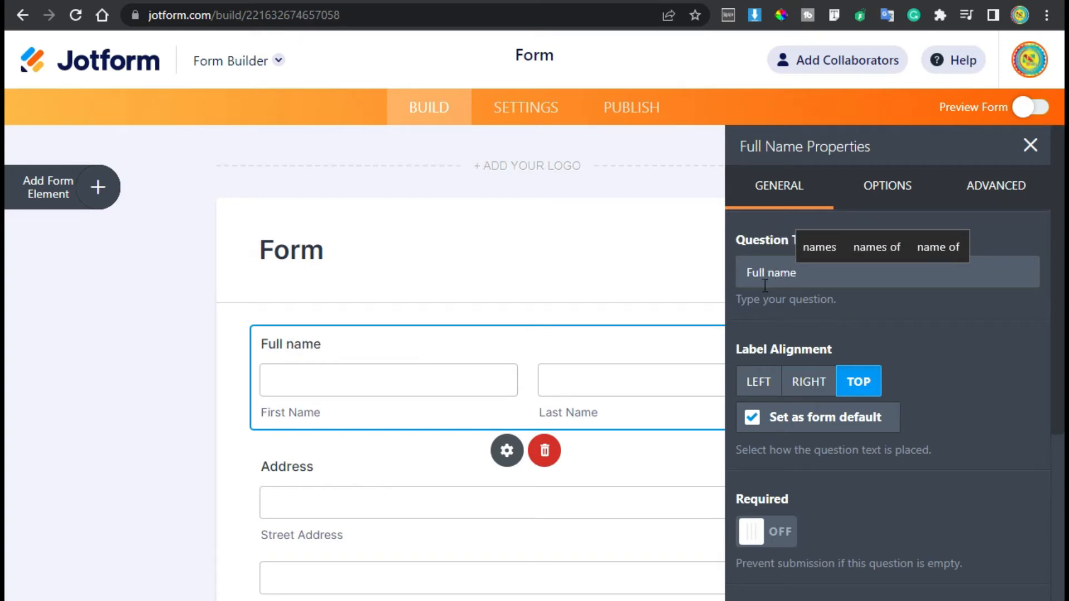
Try the Left and Right label alignments on the form and return to Top alignment.
click(760, 390)
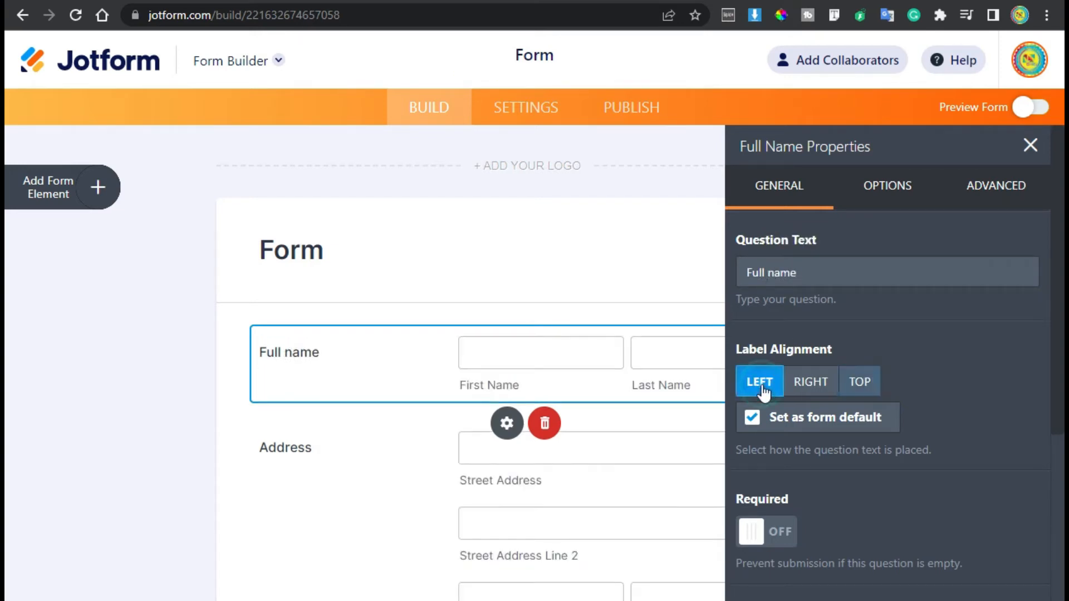
click(810, 384)
click(857, 384)
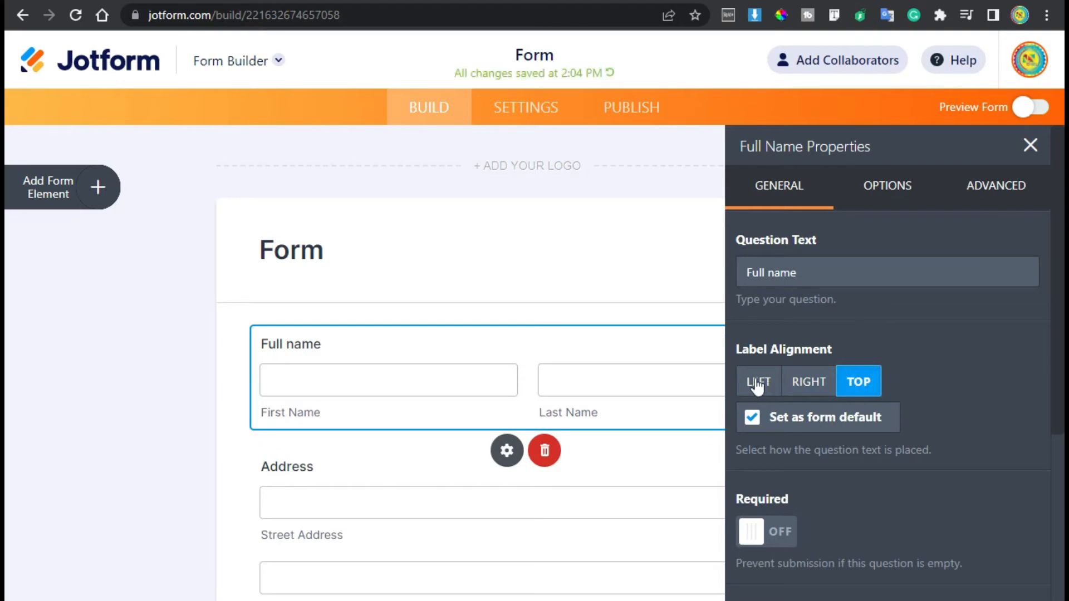
Make the Full name field required, look through its sublabel and duplicate settings, and close its properties.
scroll(913, 377, down, 2)
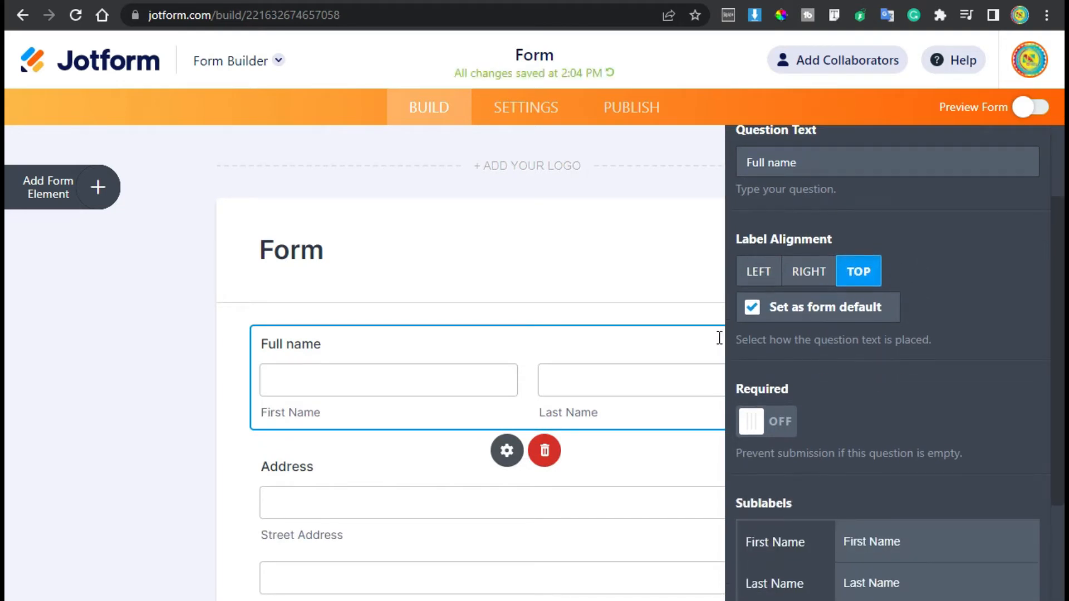
click(758, 428)
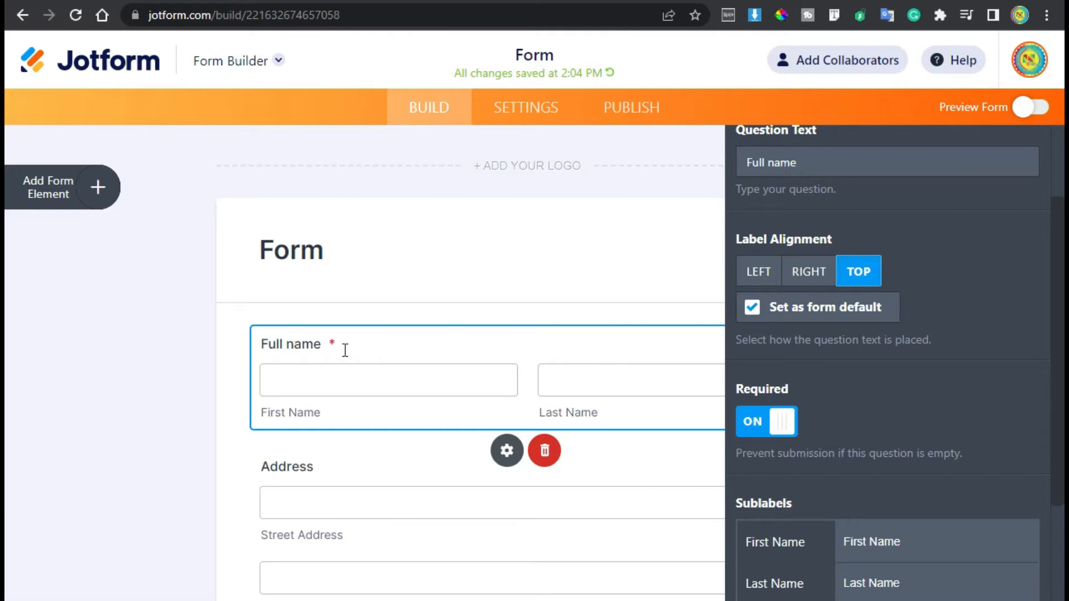
scroll(790, 334, down, 2)
scroll(808, 312, up, 2)
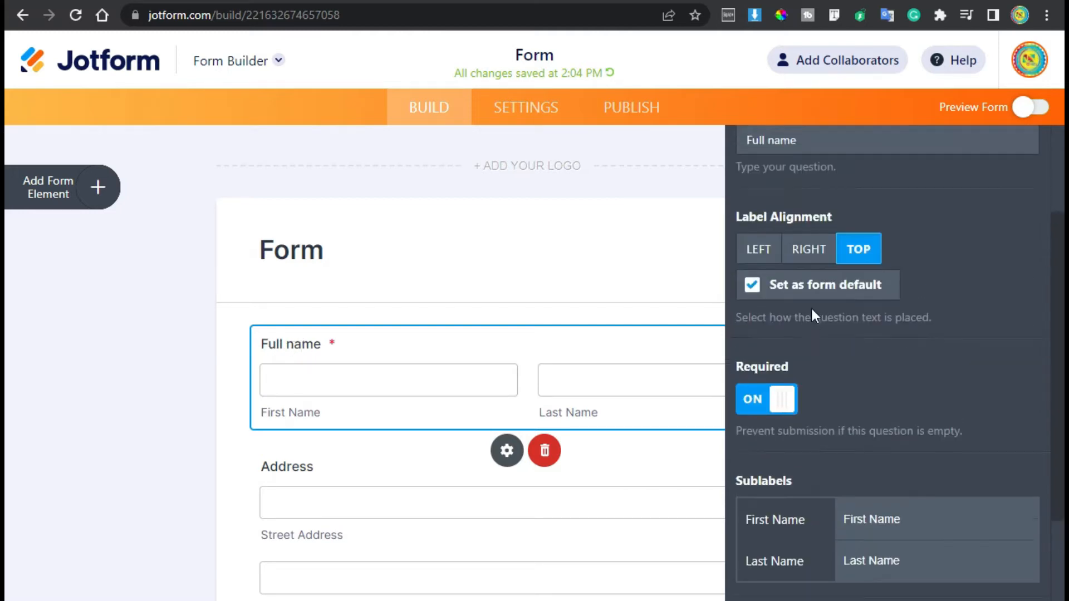
scroll(811, 350, down, 2)
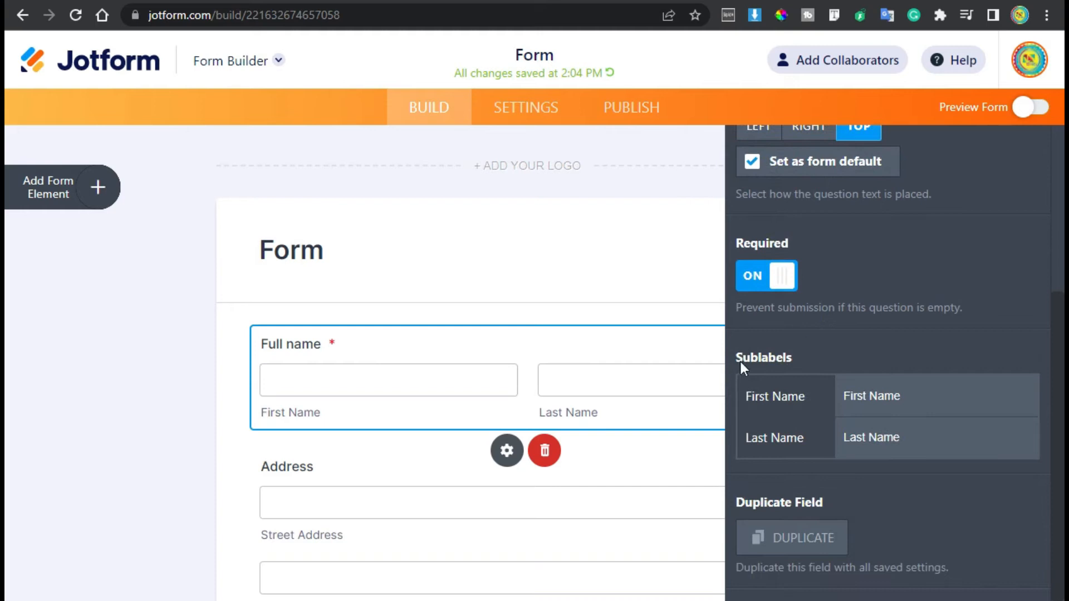
click(912, 410)
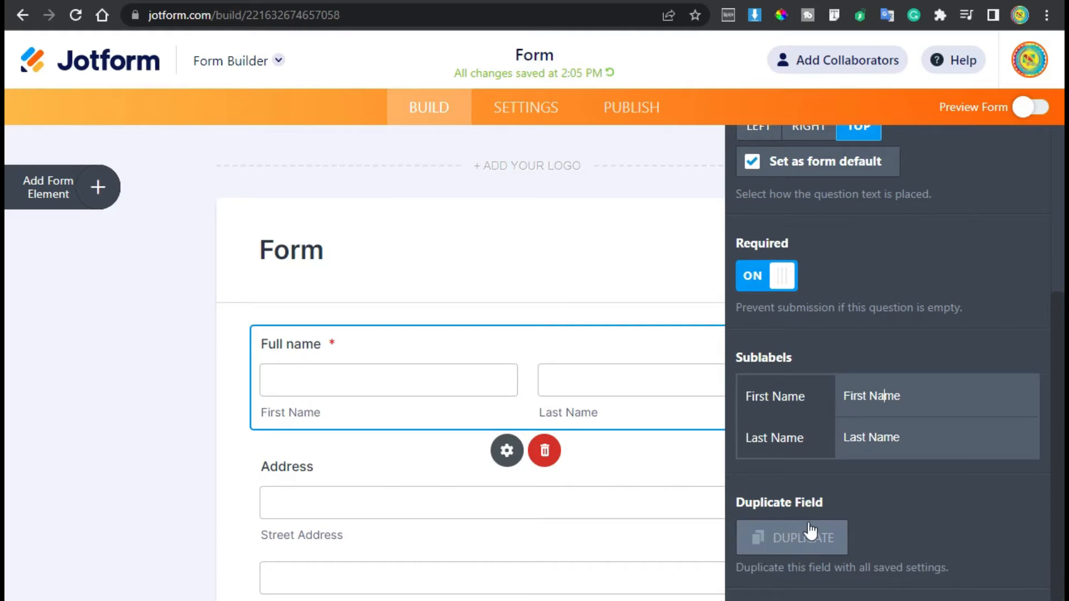
scroll(783, 498, up, 5)
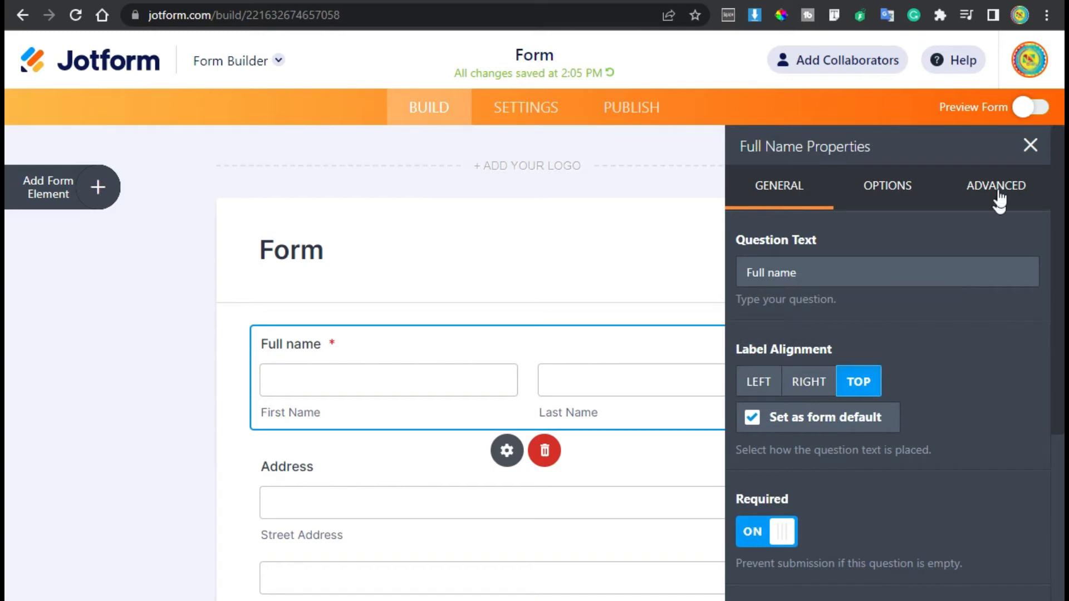
click(1029, 155)
Open the Address field's properties and look through its question text, label alignment, required and sublabel settings.
scroll(444, 356, down, 5)
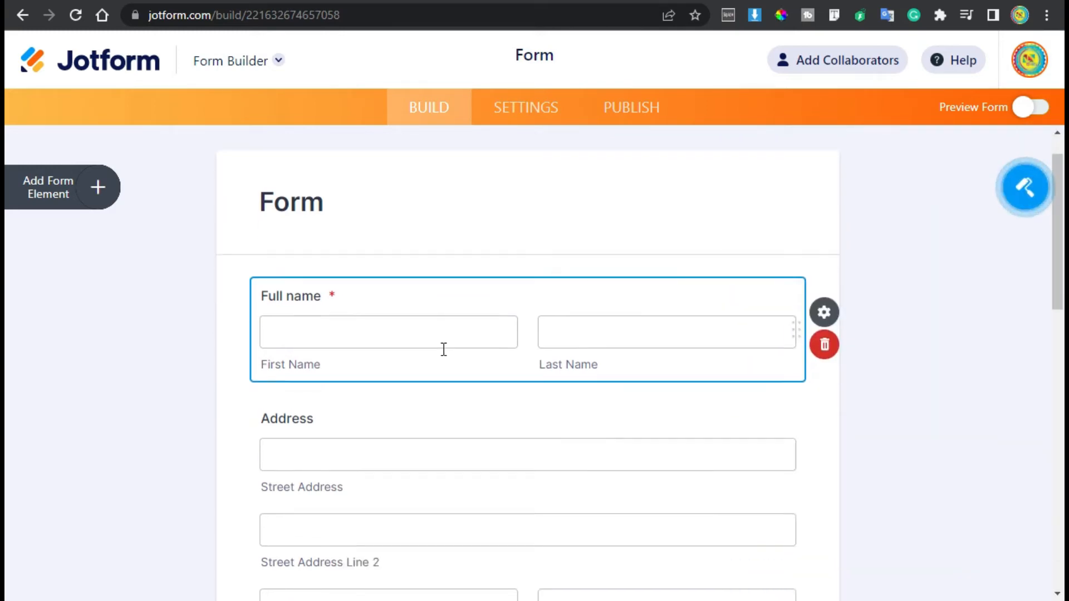
click(484, 226)
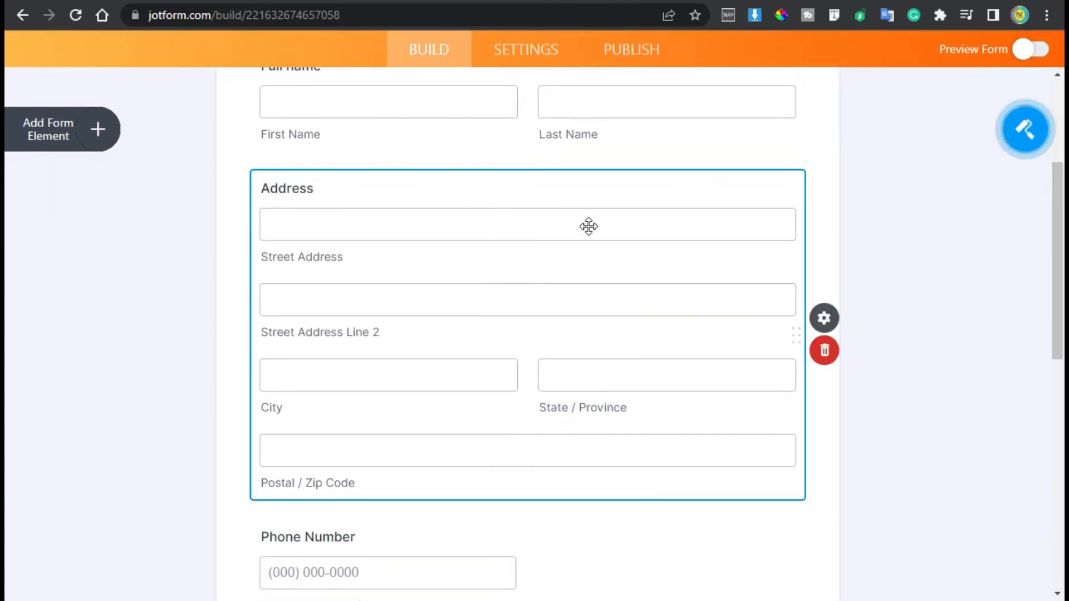
click(821, 315)
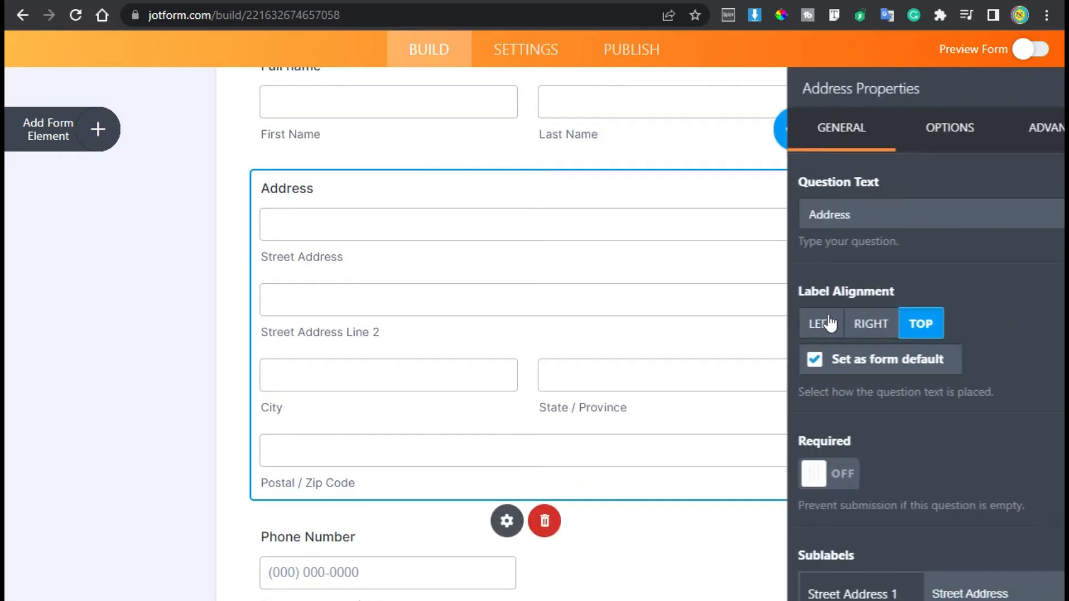
scroll(878, 358, down, 5)
click(869, 361)
scroll(811, 229, up, 5)
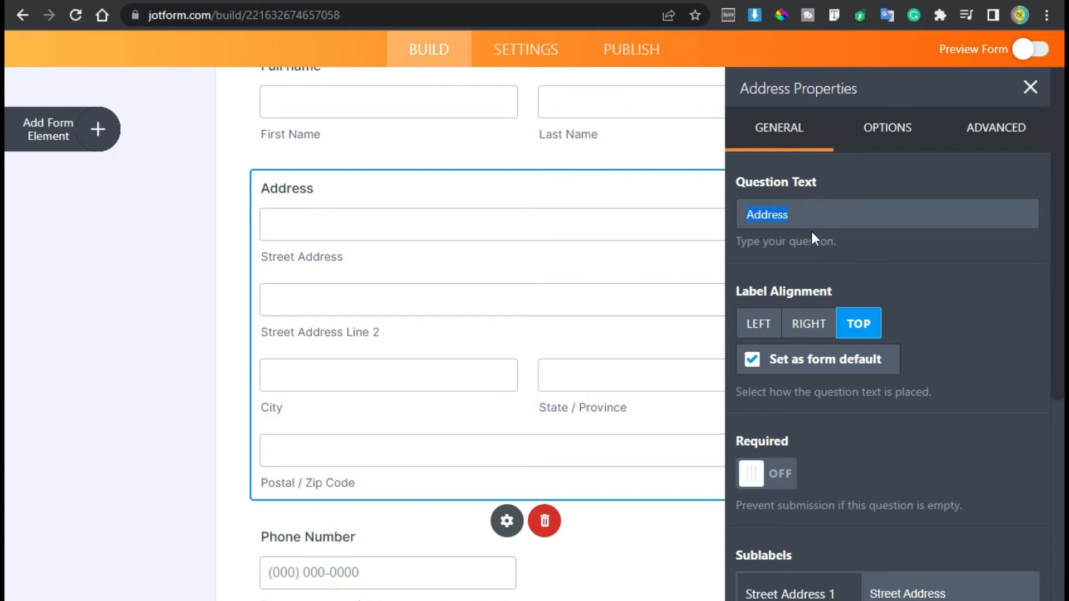
scroll(784, 423, down, 2)
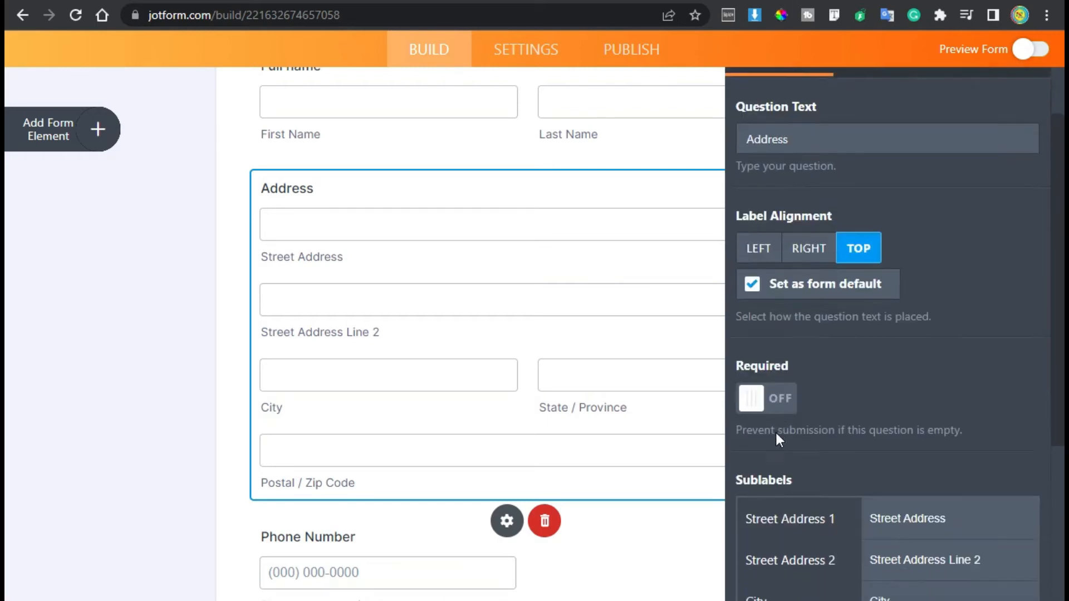
scroll(869, 390, up, 2)
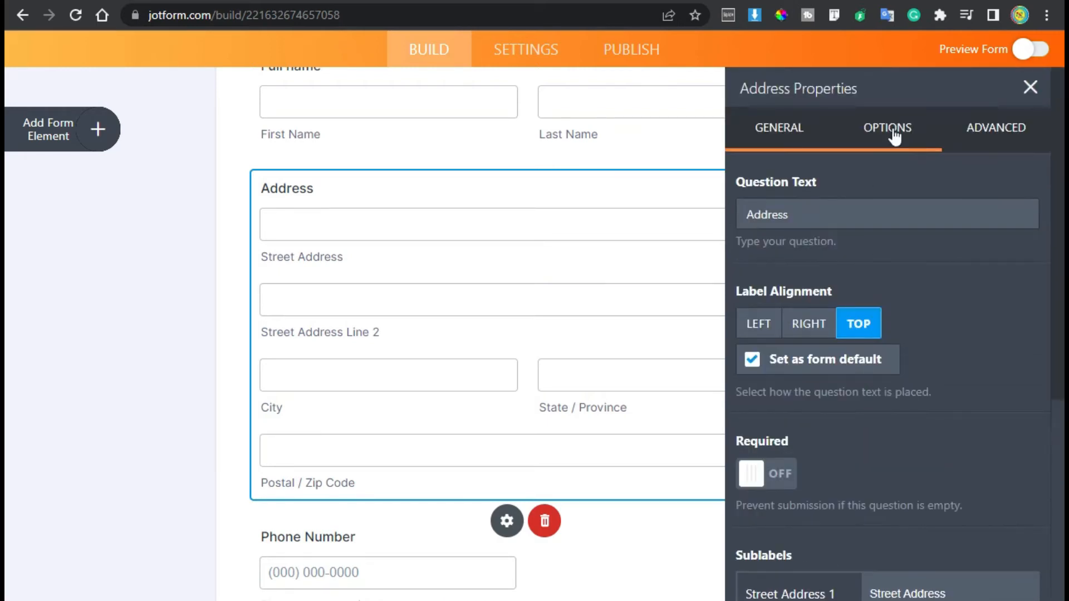
Remove Street Address 2 and Postal/Zip Code from the Address field's visible options and add Country.
click(870, 132)
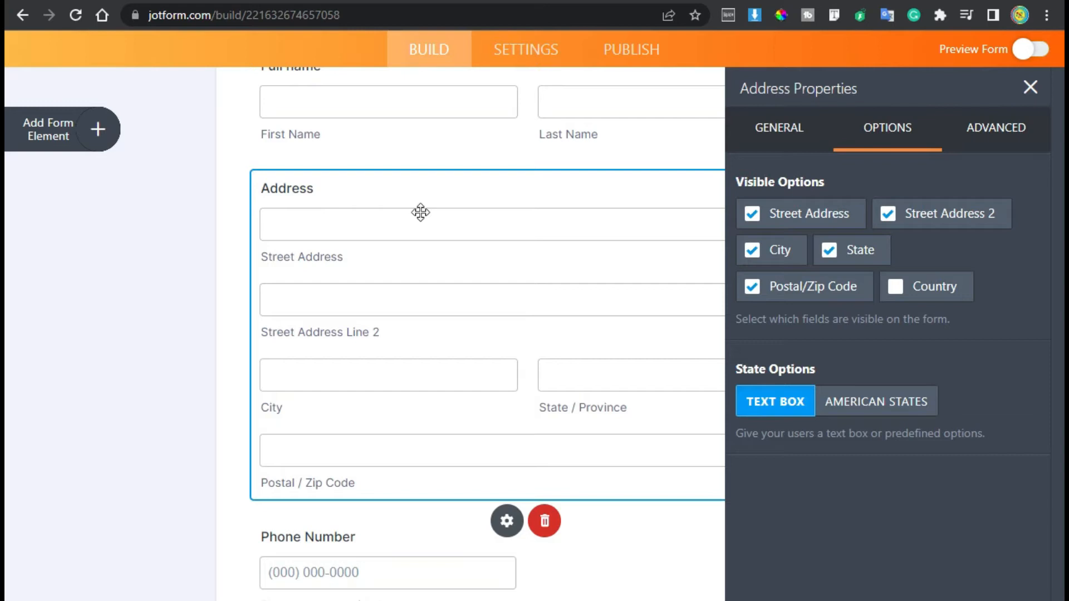
click(889, 213)
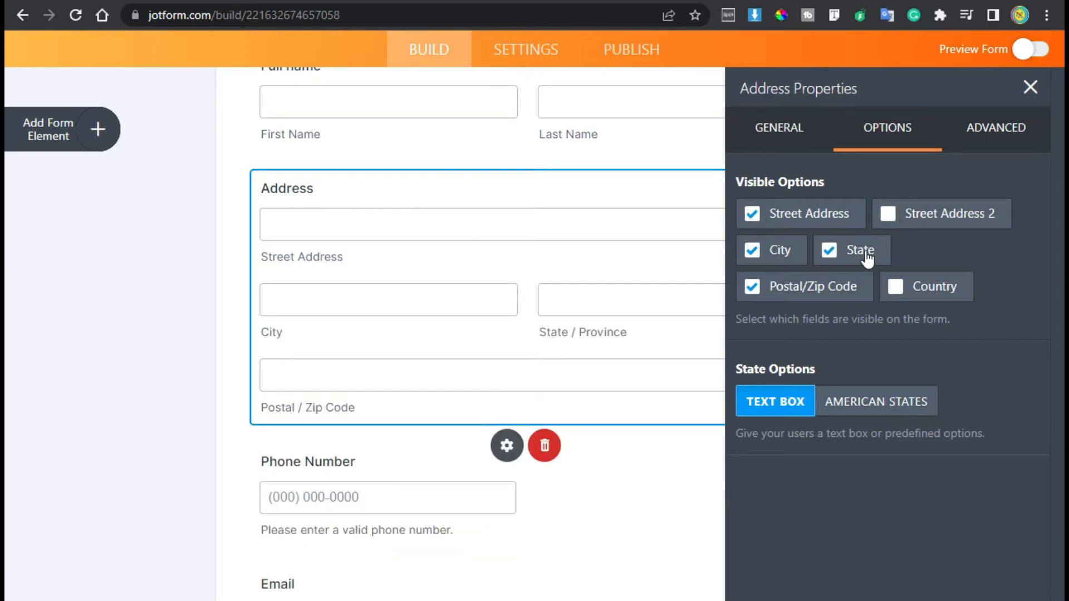
click(746, 289)
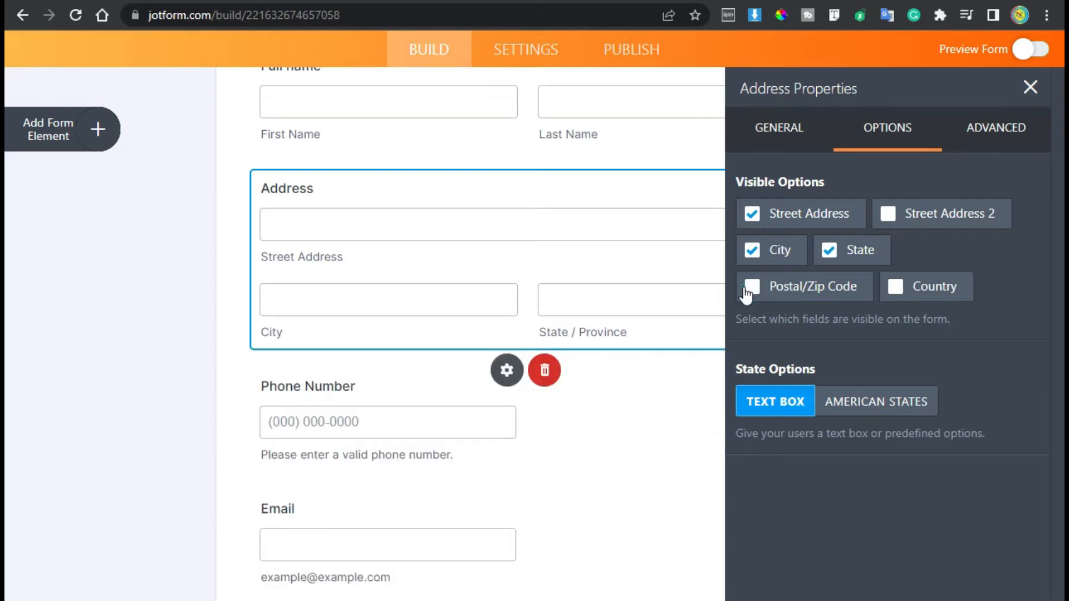
click(893, 295)
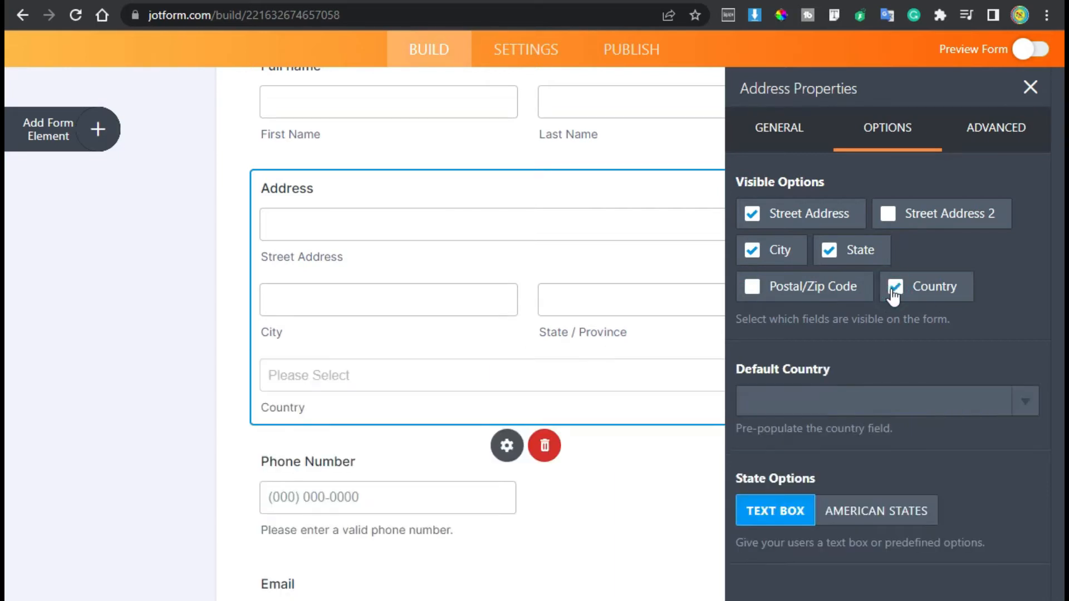
Look through the Address field's advanced settings and turn on Hide field.
click(988, 131)
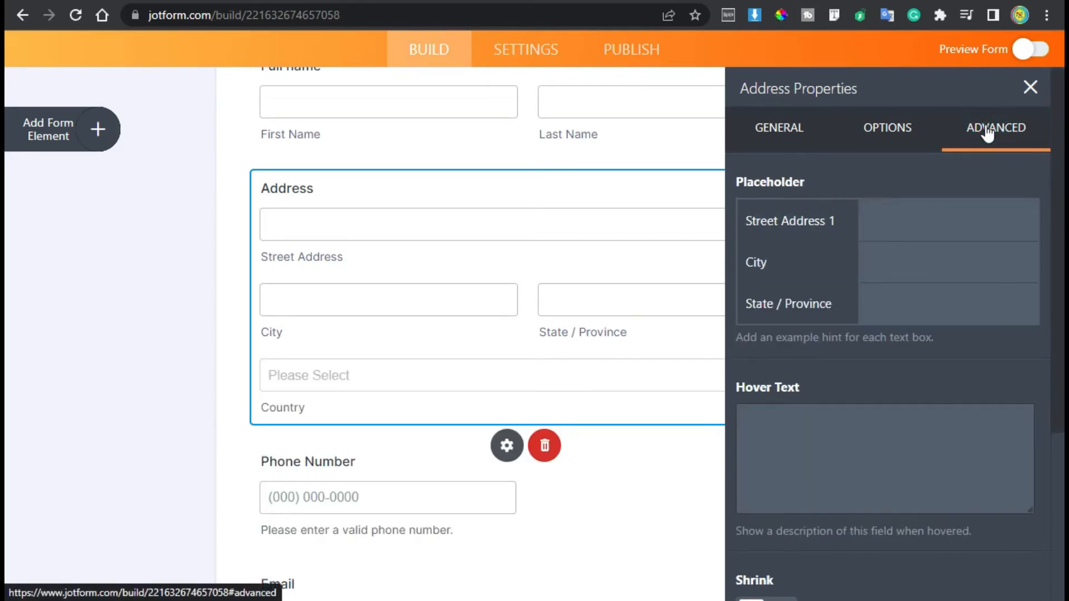
scroll(776, 301, down, 2)
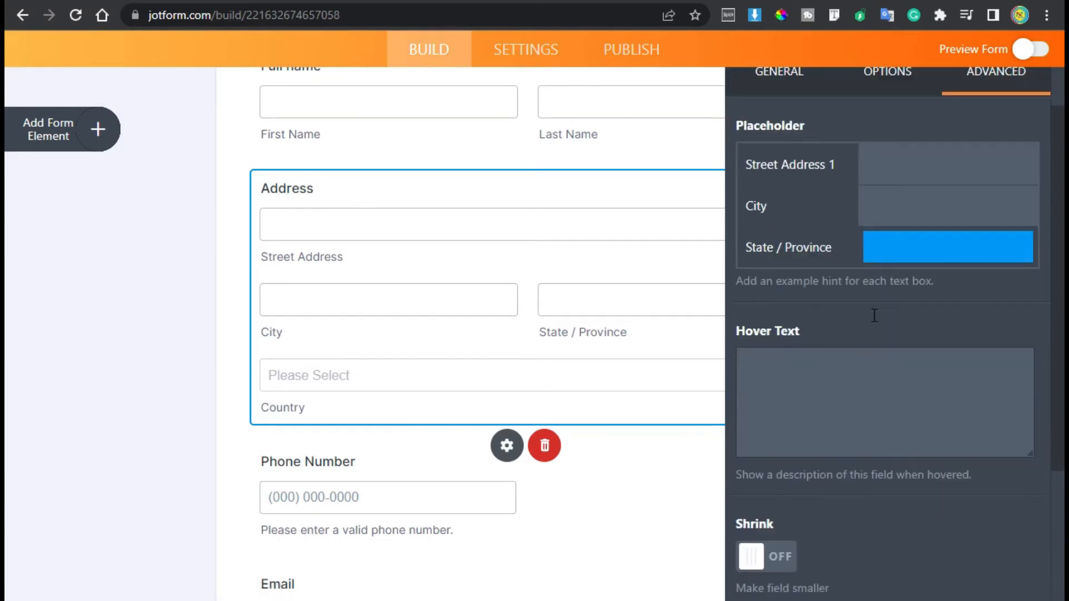
scroll(747, 308, down, 2)
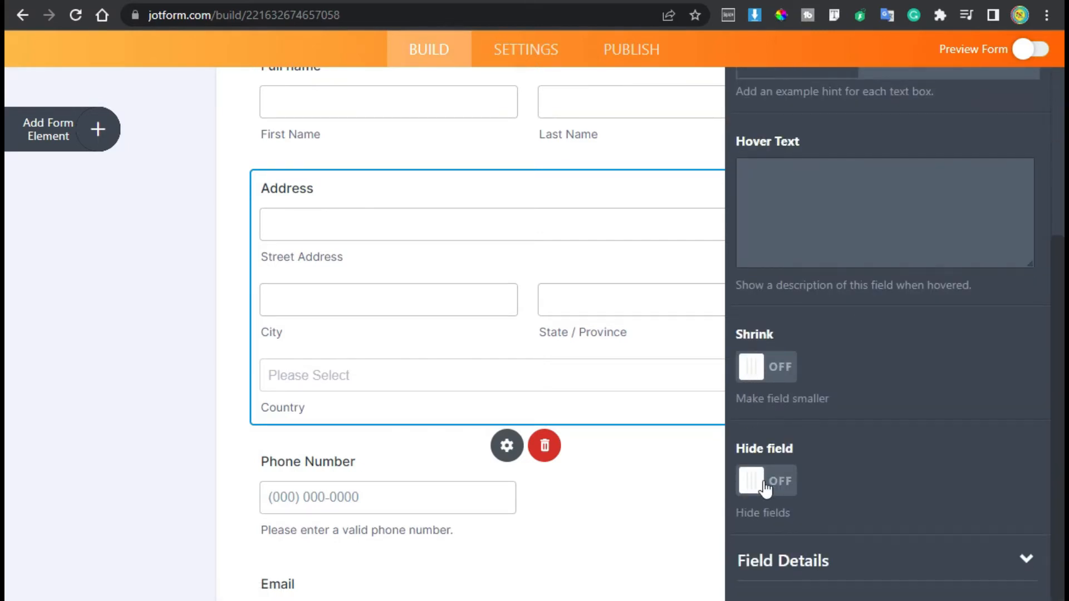
click(761, 488)
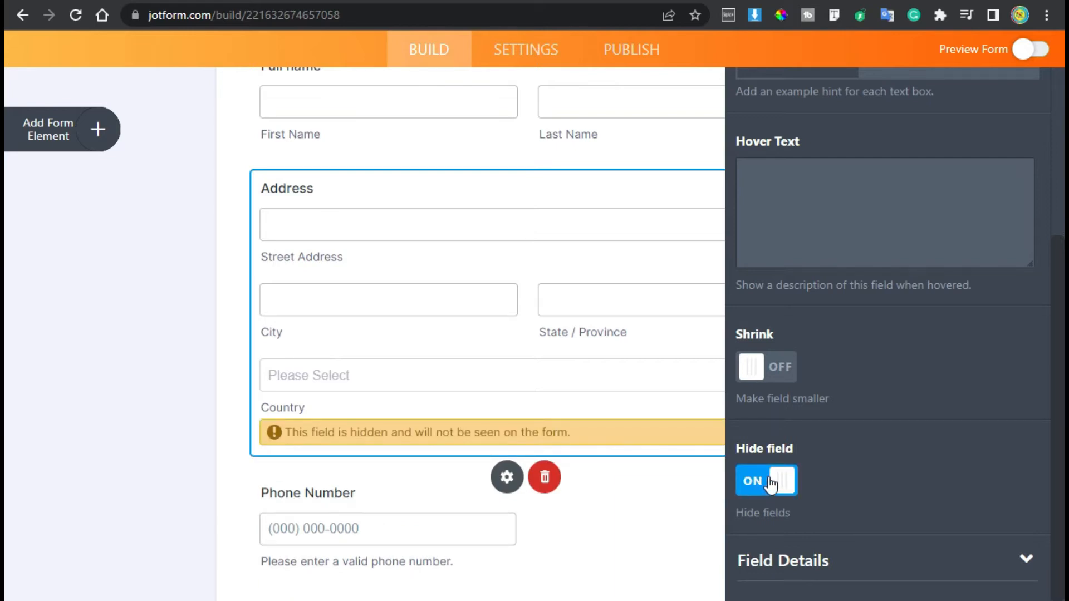
Review the Address field's unique name and field IDs under Field Details, and close its properties.
scroll(841, 496, up, 2)
scroll(826, 556, down, 2)
click(826, 559)
scroll(833, 515, down, 4)
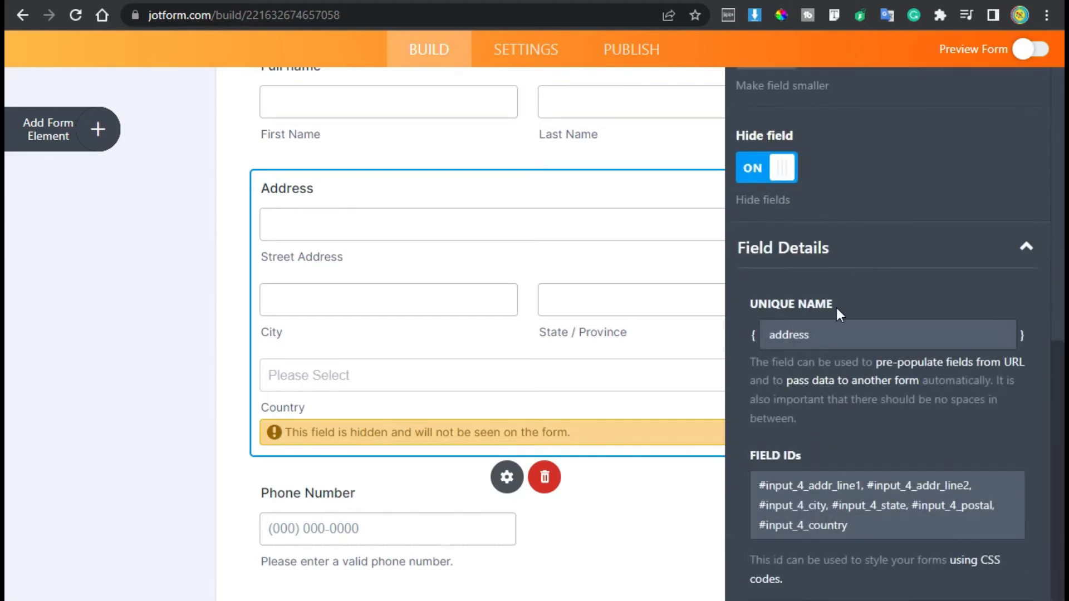
scroll(839, 456, up, 8)
scroll(842, 432, up, 1)
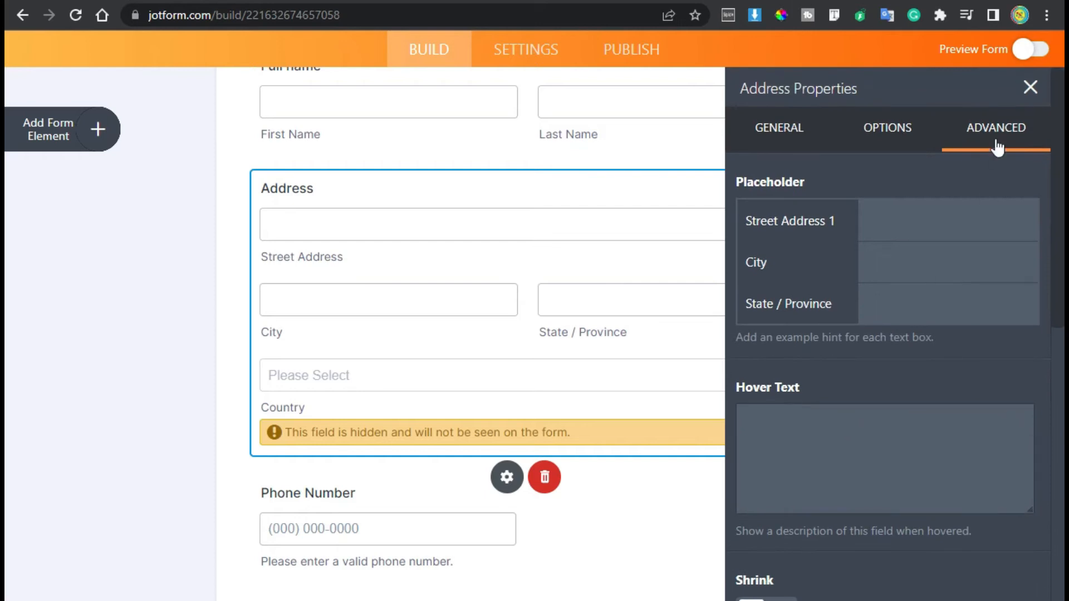
click(1030, 88)
Look through the Email field's general settings and its entry limit, free-address and confirmation options, and close its properties.
scroll(532, 345, down, 6)
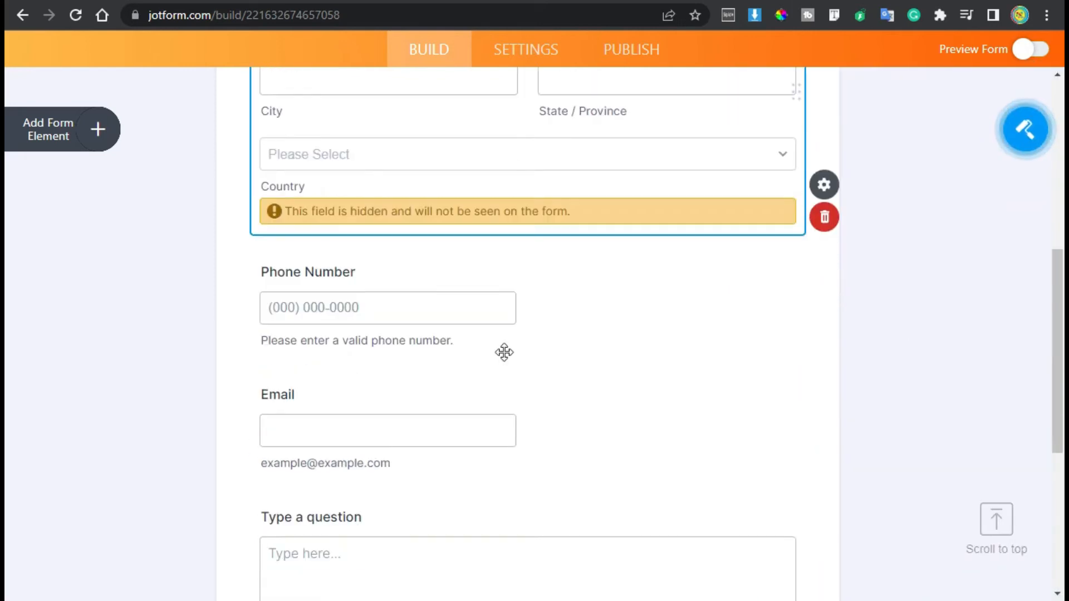
click(546, 317)
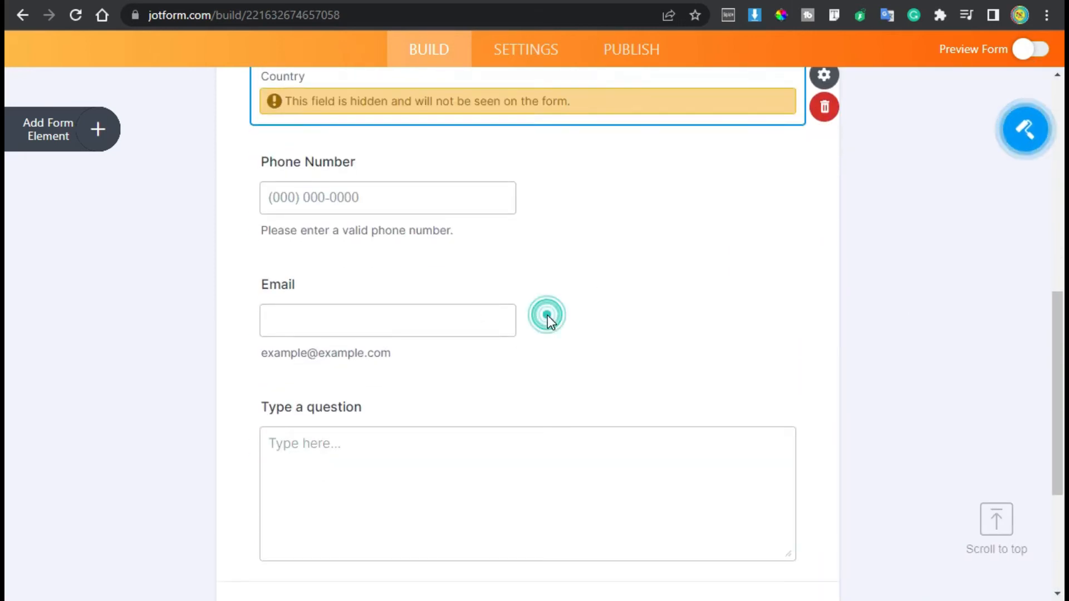
click(826, 271)
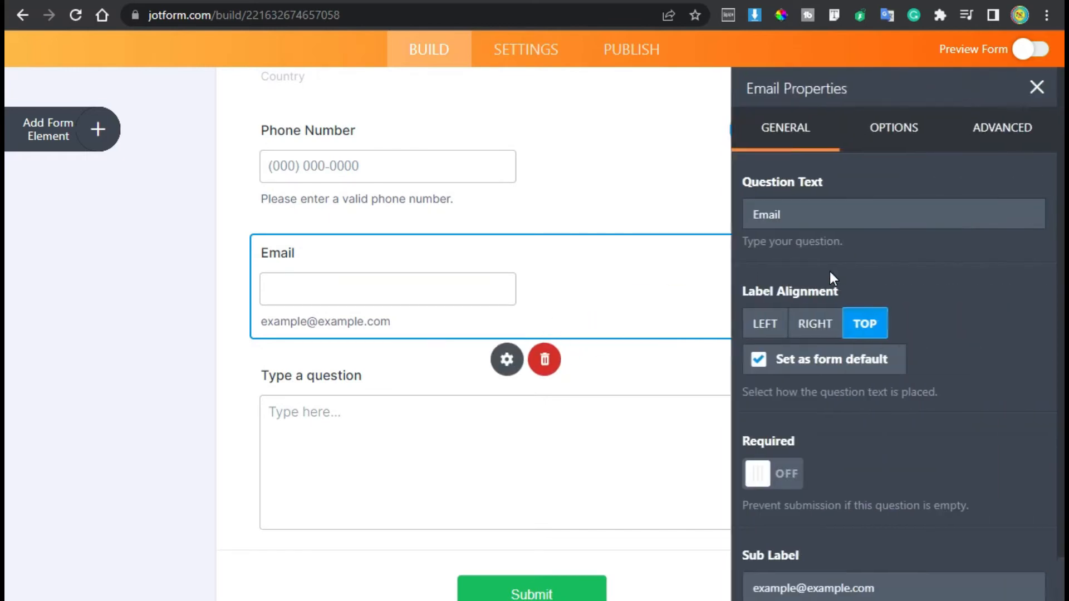
click(921, 130)
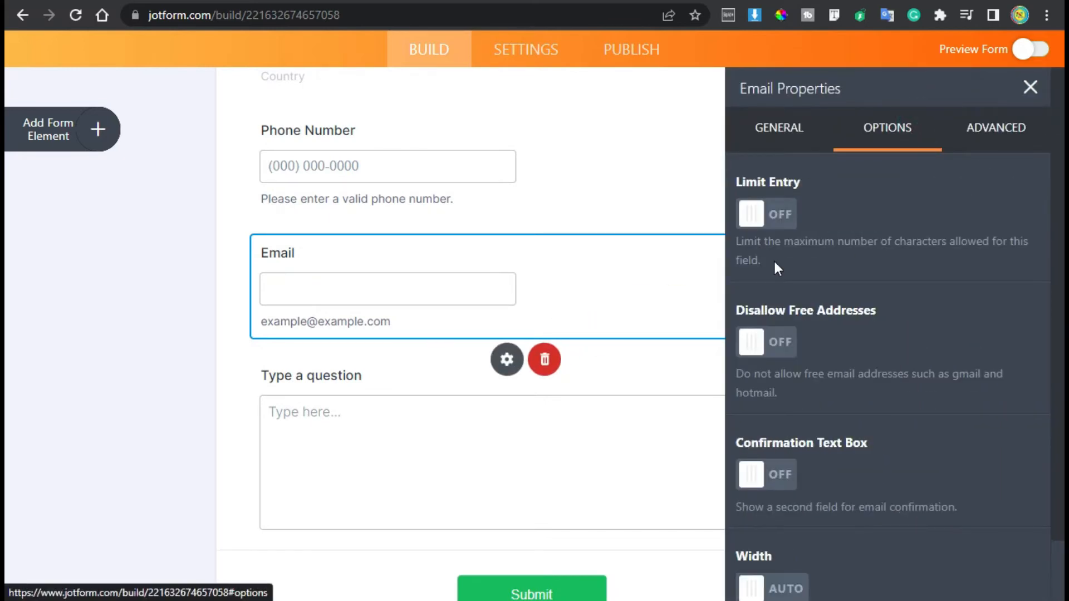
scroll(811, 211, down, 2)
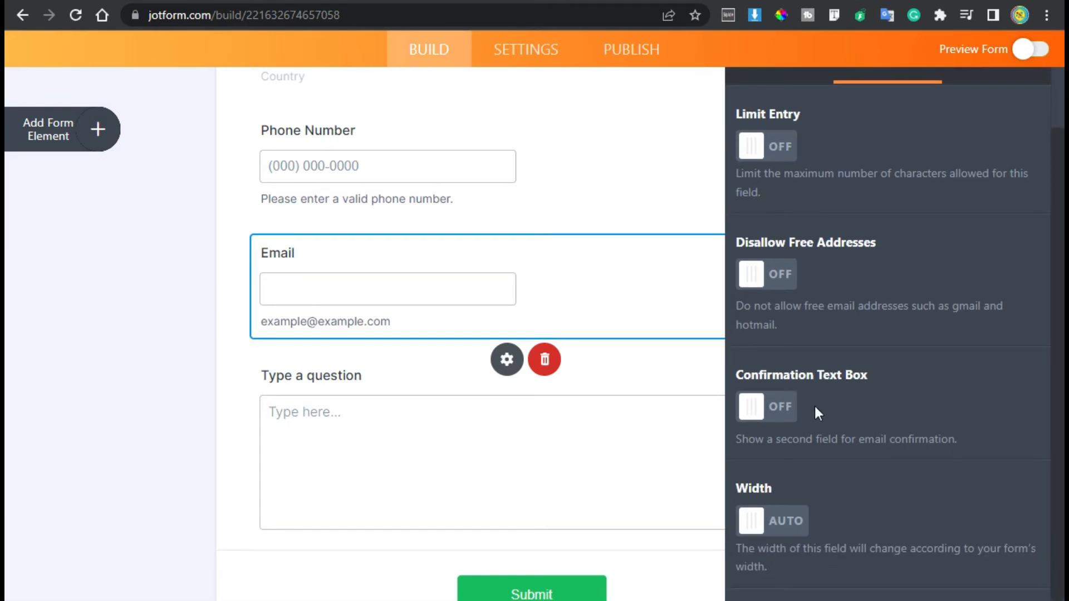
scroll(779, 479, up, 2)
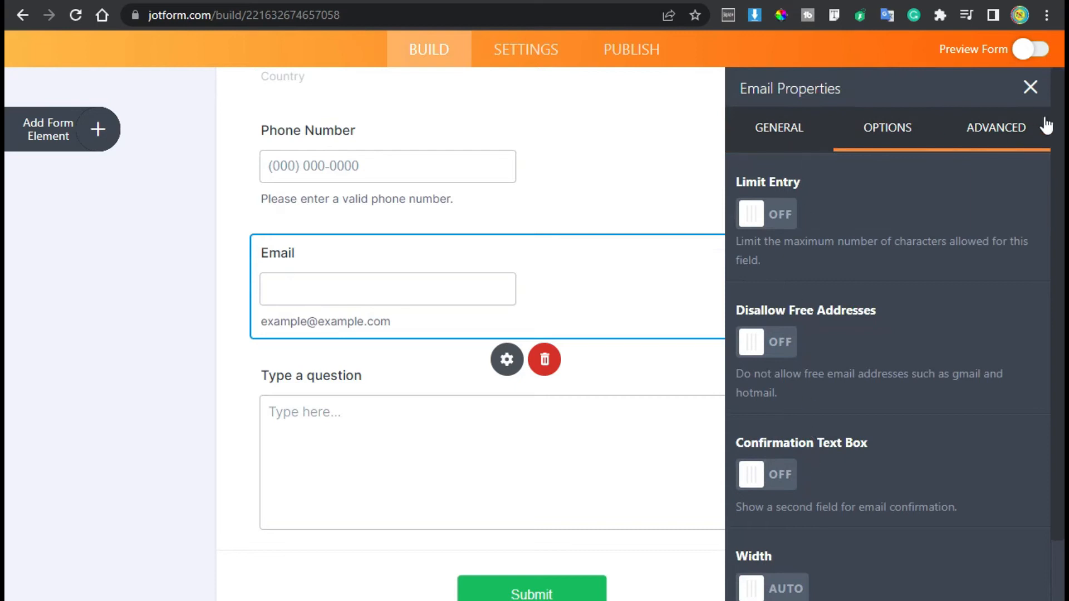
click(1031, 89)
Change the question text of the Long Text field below Email to "Subject".
click(453, 449)
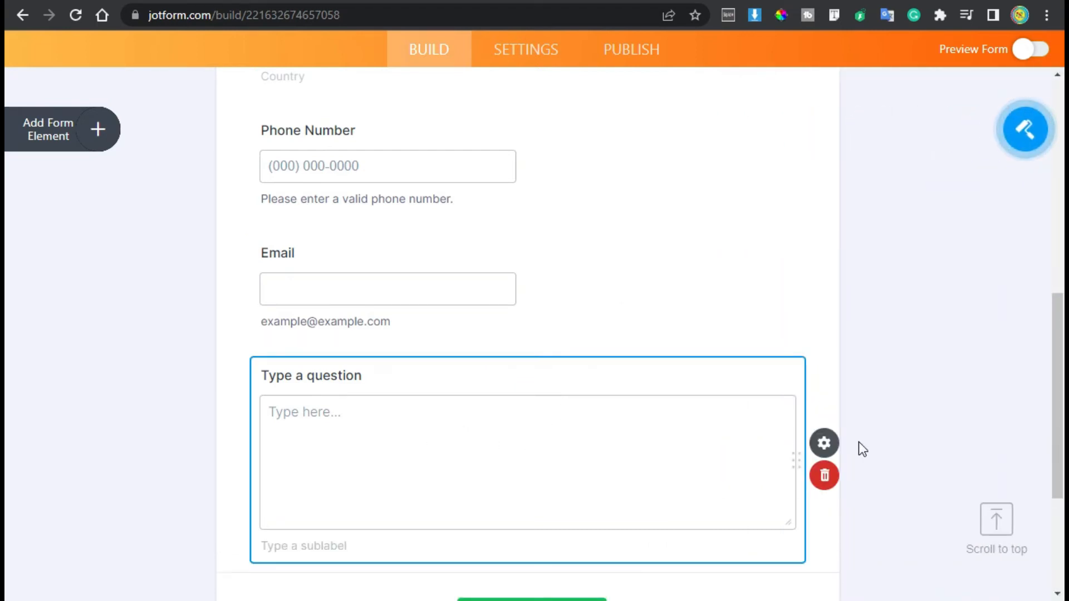
click(824, 444)
drag(875, 215, 724, 231)
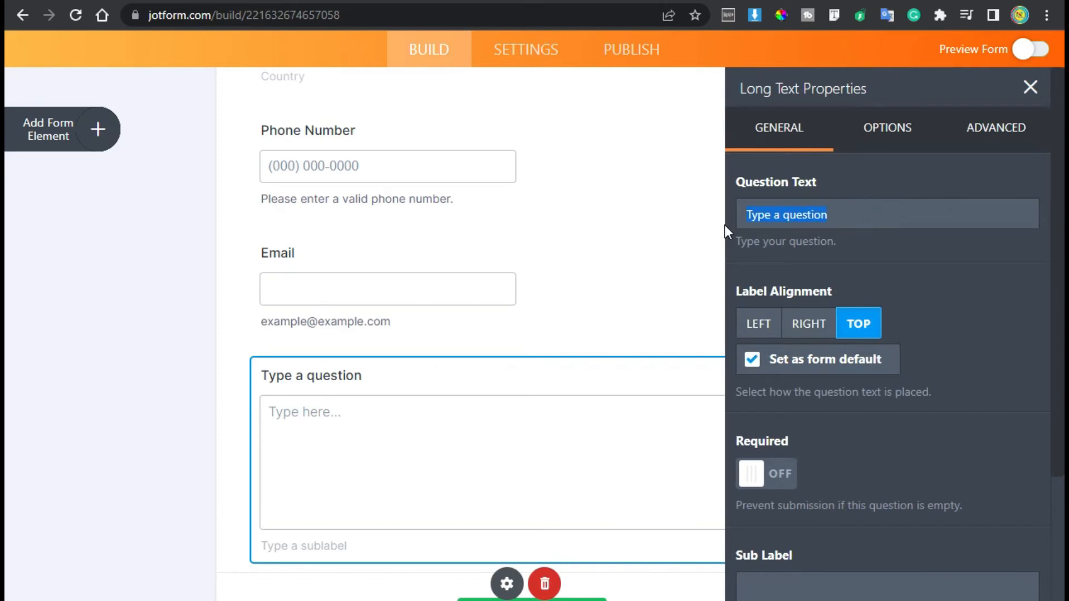
text(Subject)
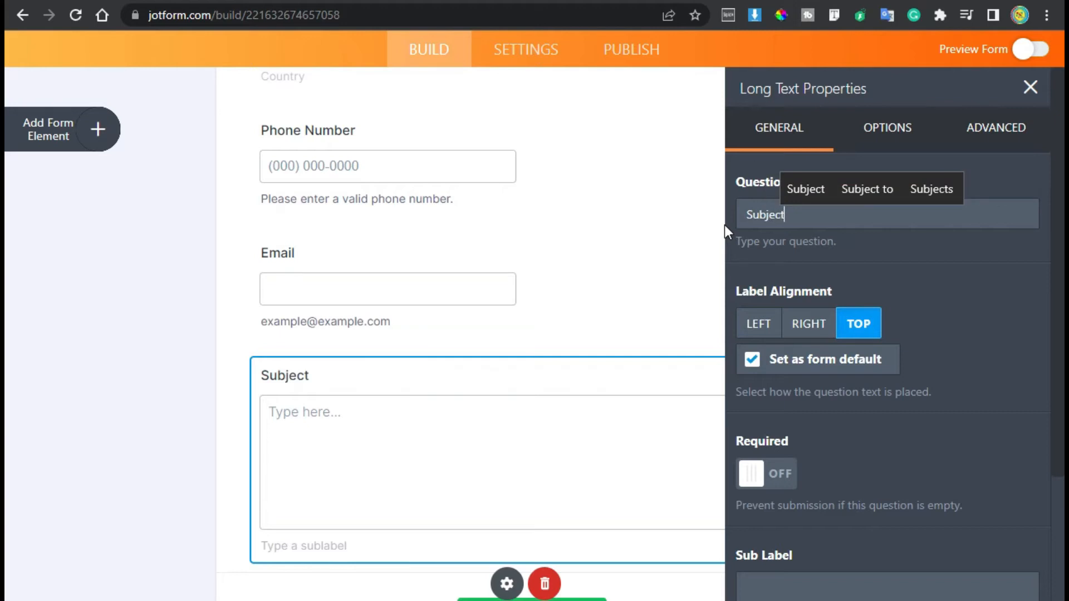
Look through the Subject field's size, entry limit, editor mode and validation options, and close its properties.
click(887, 128)
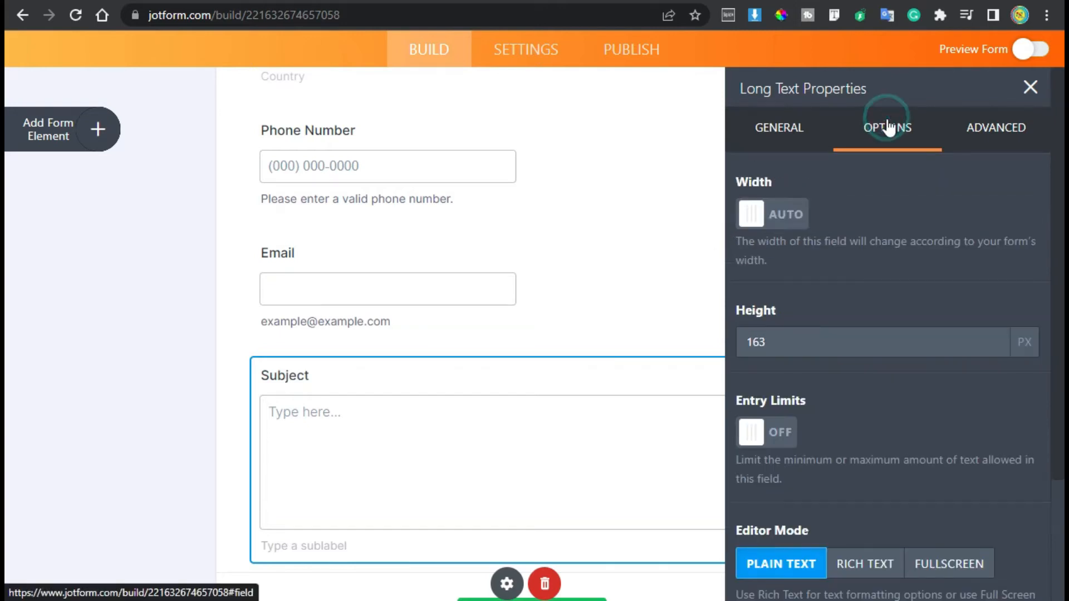
scroll(874, 148, down, 3)
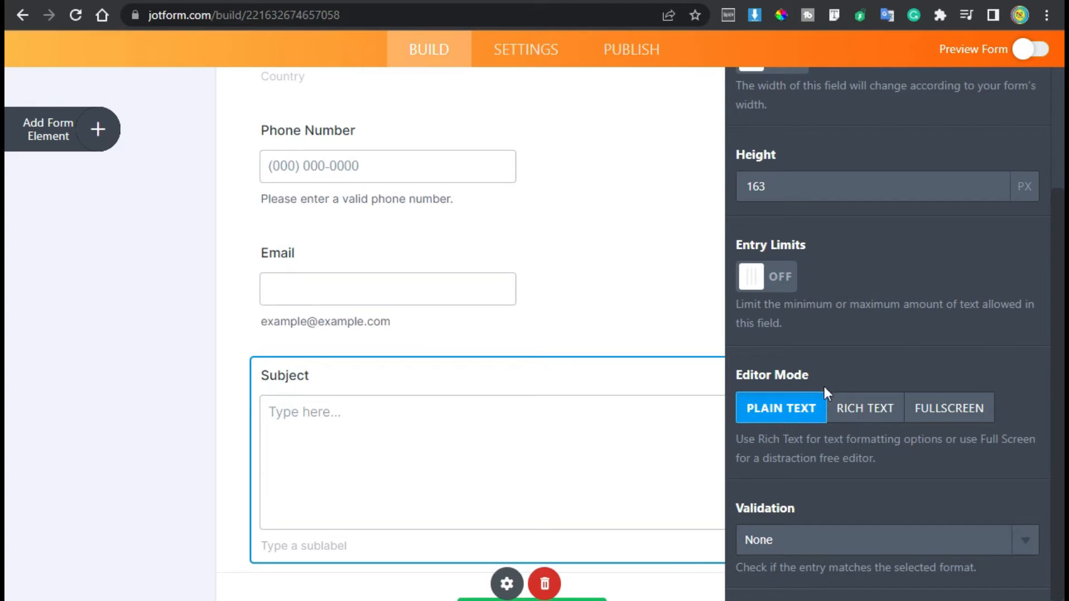
click(1023, 543)
click(1023, 543)
scroll(941, 370, up, 3)
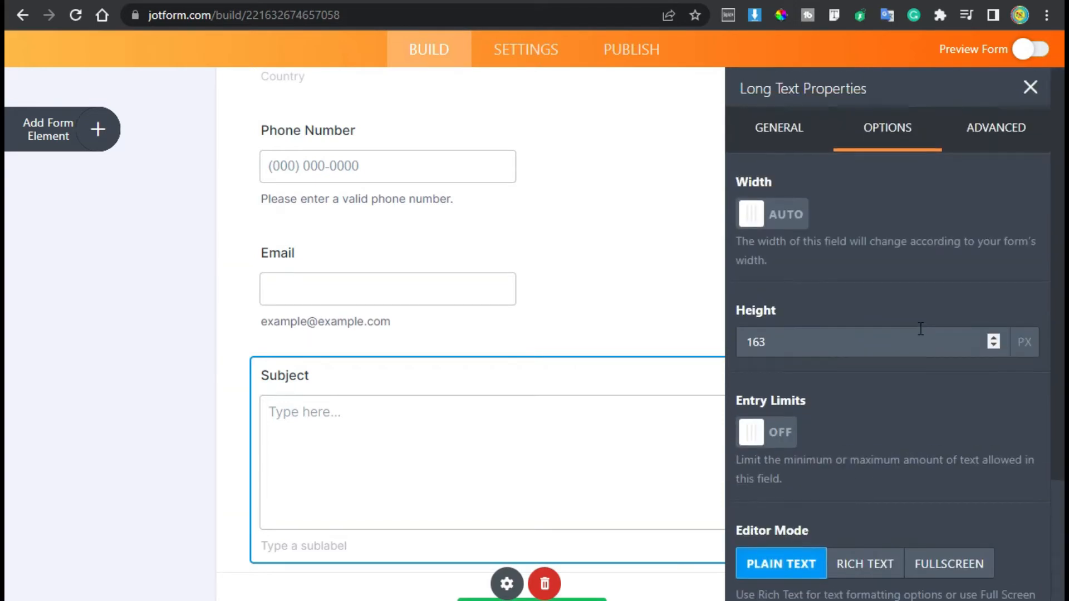
click(1031, 88)
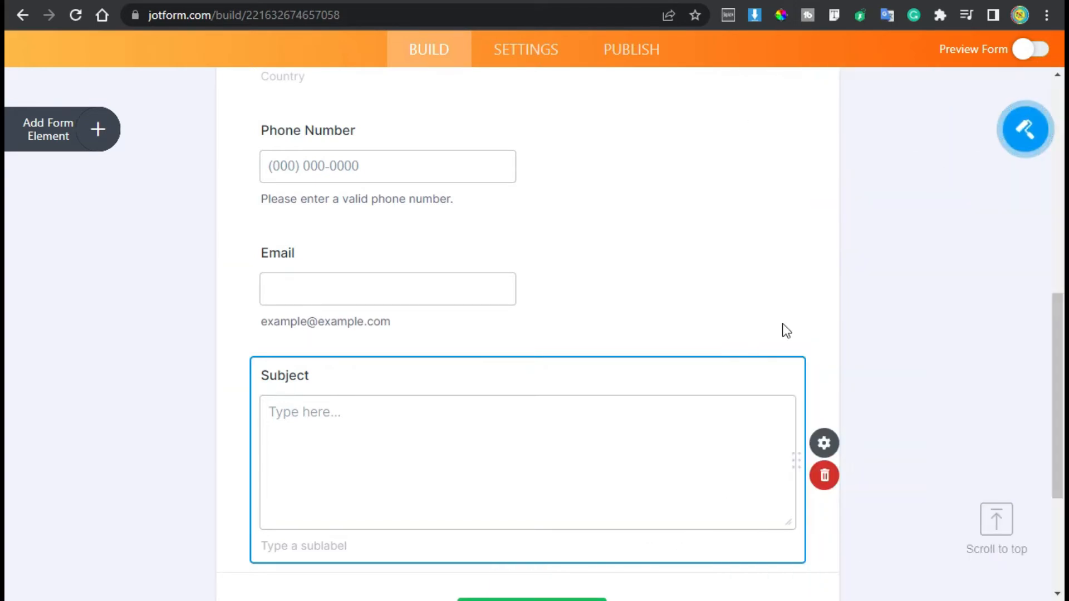
Preview the whole form in Desktop view and return to building it.
scroll(783, 338, up, 4)
scroll(783, 338, up, 4)
click(1029, 50)
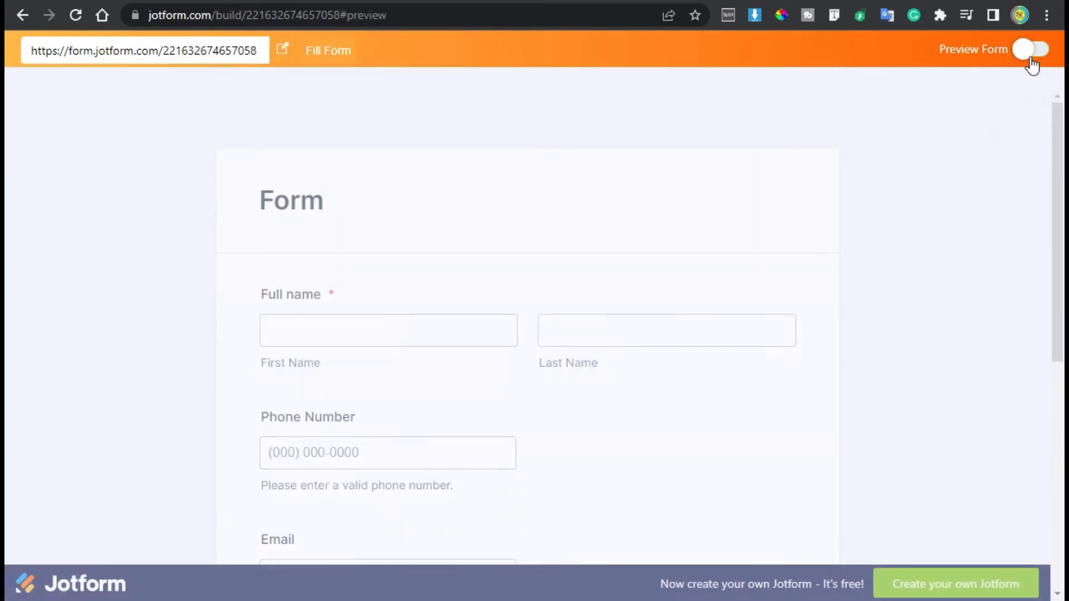
scroll(482, 257, down, 2)
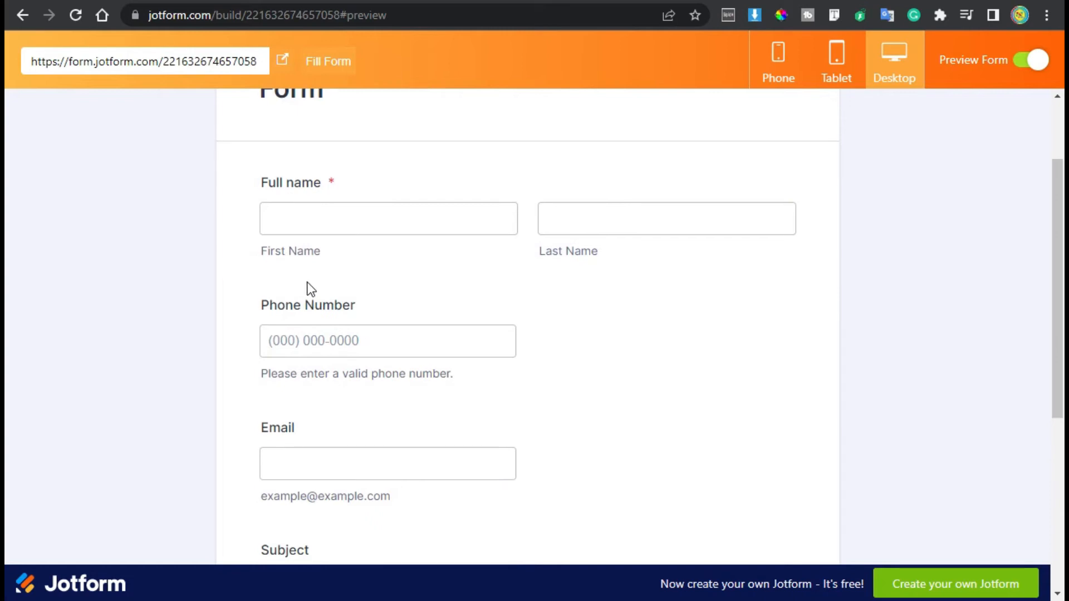
scroll(458, 289, down, 6)
scroll(554, 309, up, 8)
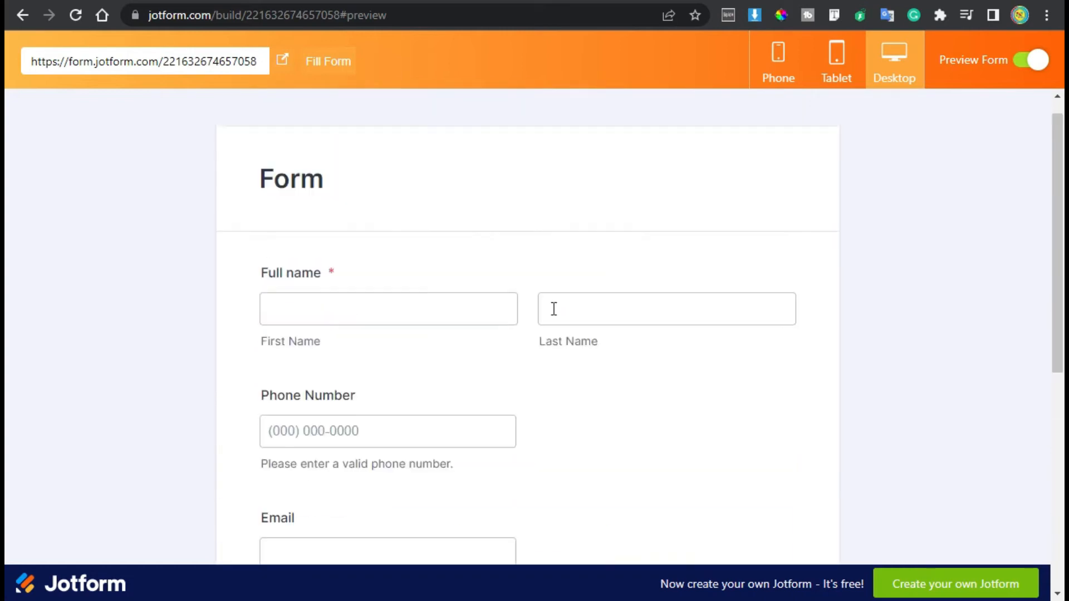
click(1031, 59)
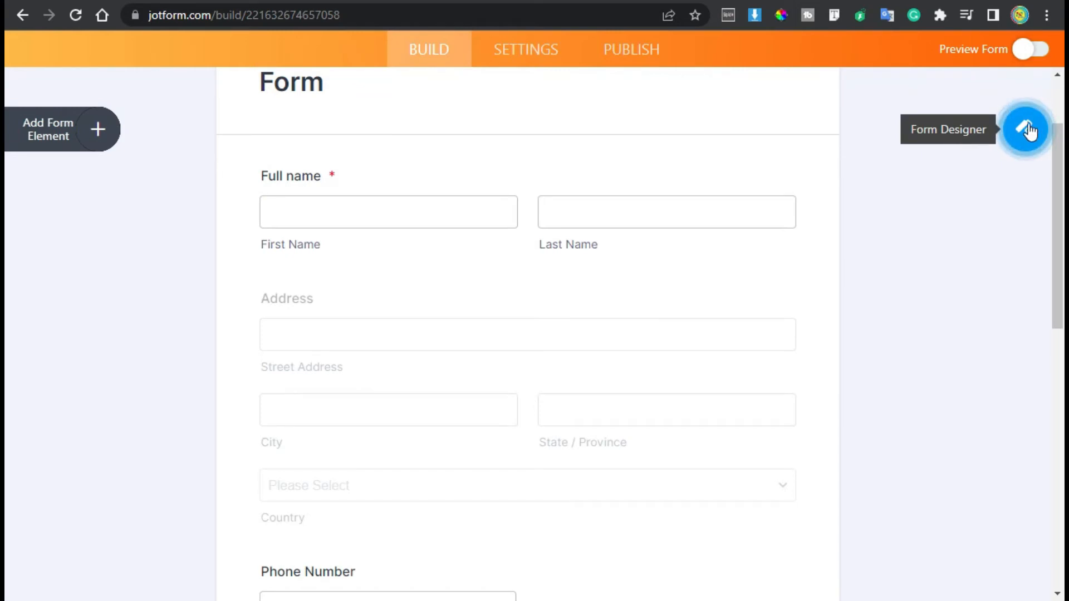
Try the pink, dark, green, beige, orange and light blue color schemes in the Form Designer and return to white.
click(1034, 131)
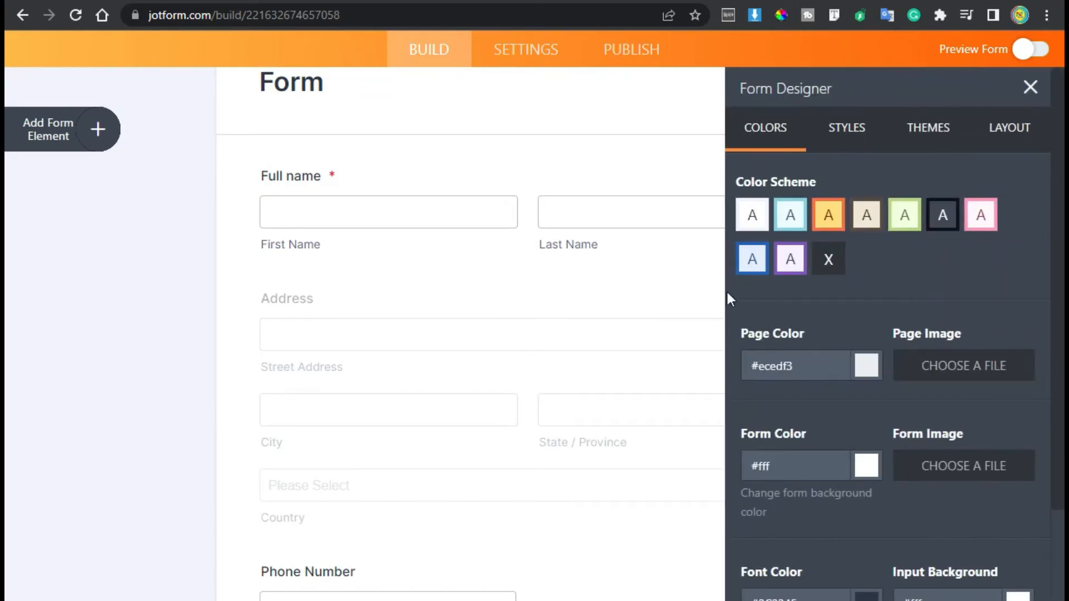
click(980, 224)
click(929, 222)
click(907, 220)
click(866, 219)
click(828, 220)
click(790, 219)
click(753, 216)
Set the form width to 755 px in the form styles and look over the remaining style options down to the custom CSS.
click(844, 129)
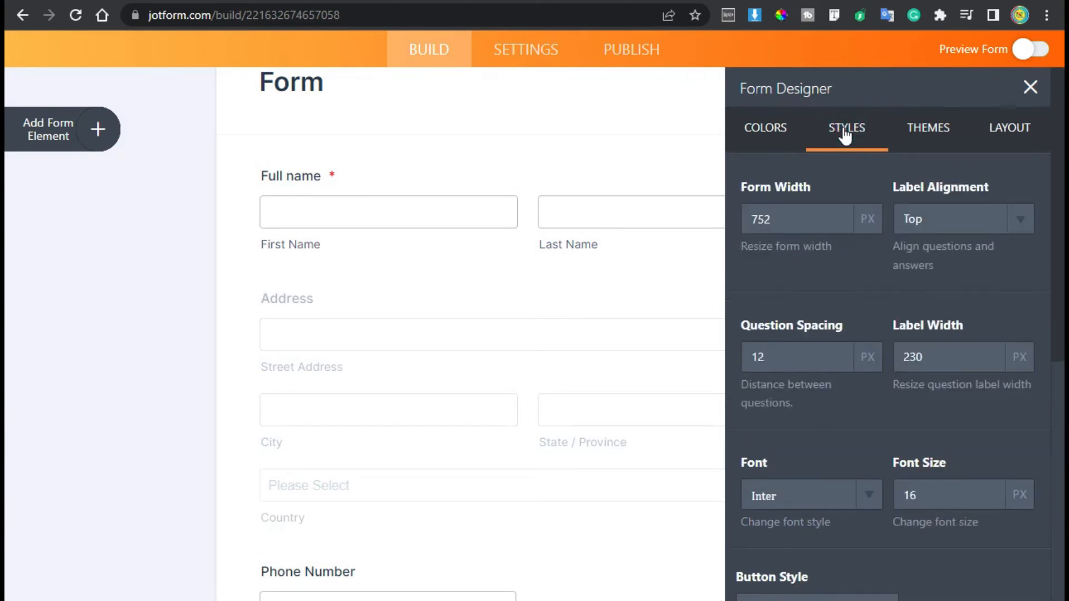
click(838, 215)
click(839, 215)
click(839, 215)
click(838, 216)
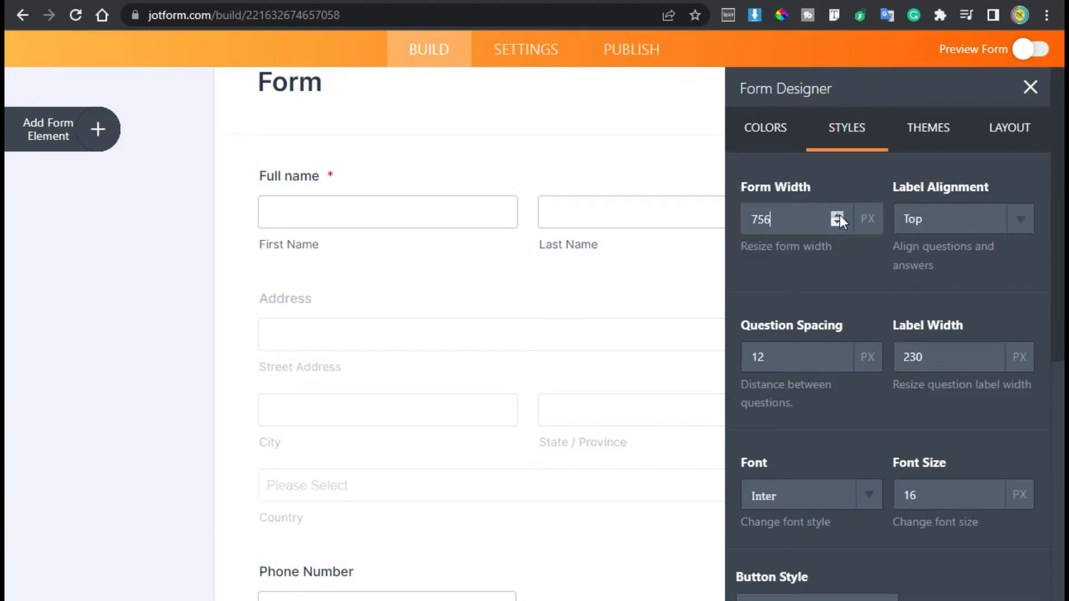
click(839, 225)
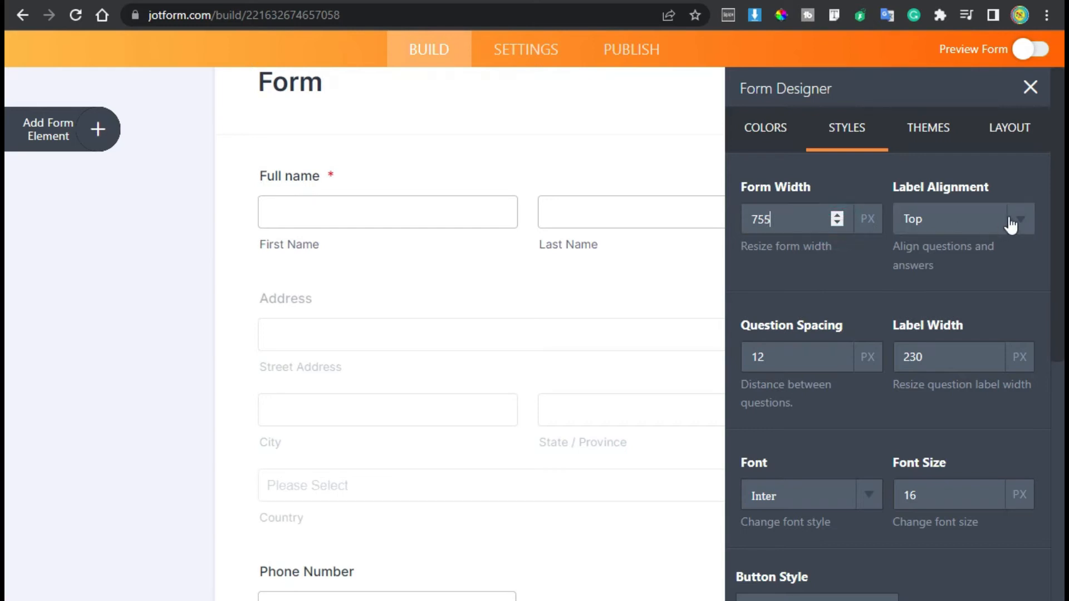
scroll(891, 234, down, 4)
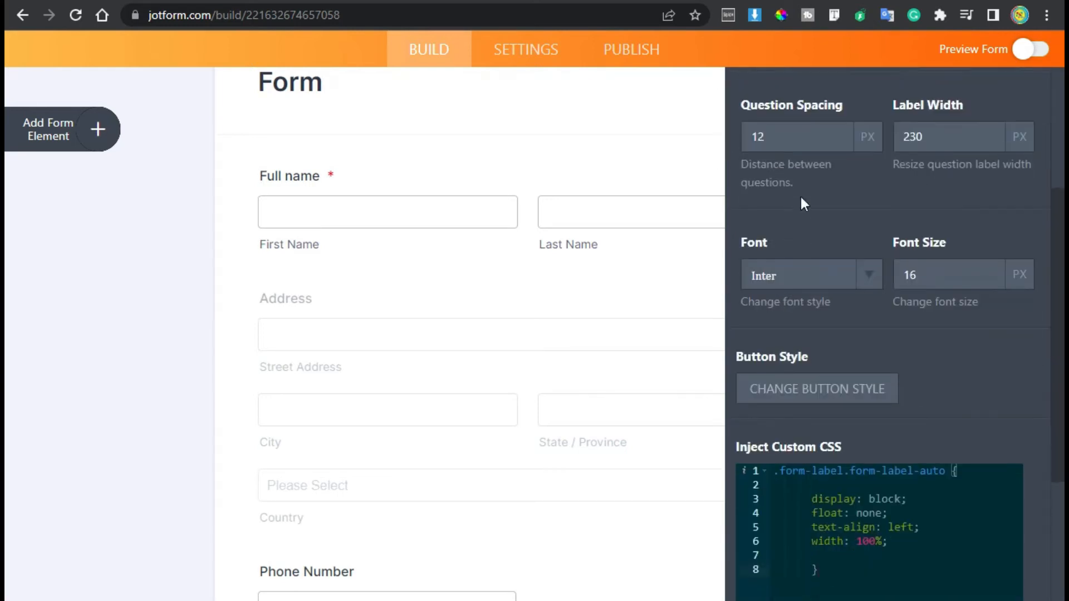
scroll(803, 200, down, 2)
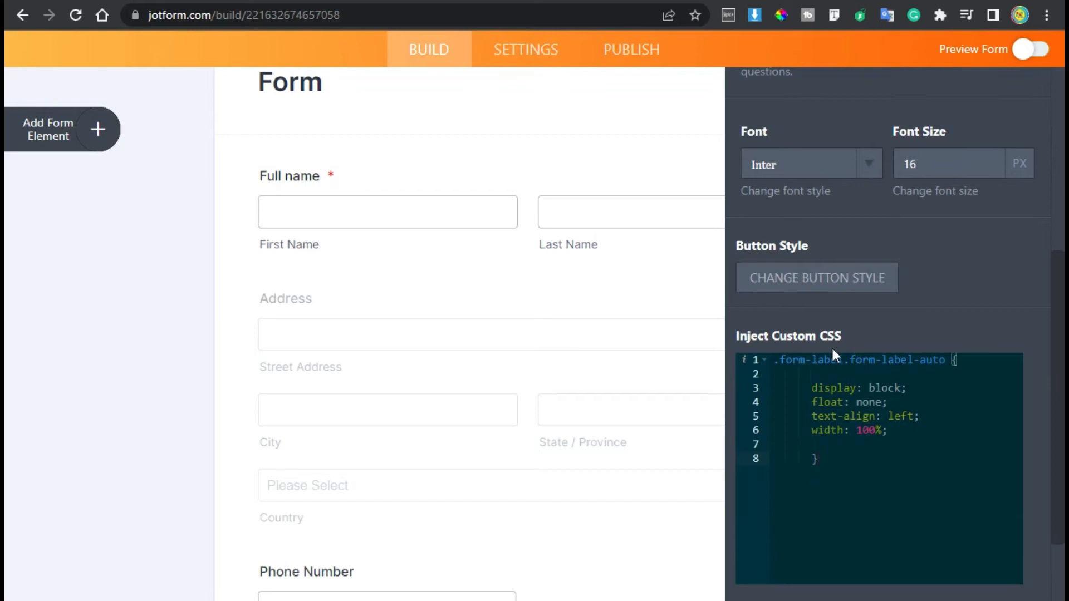
click(867, 462)
scroll(860, 487, up, 6)
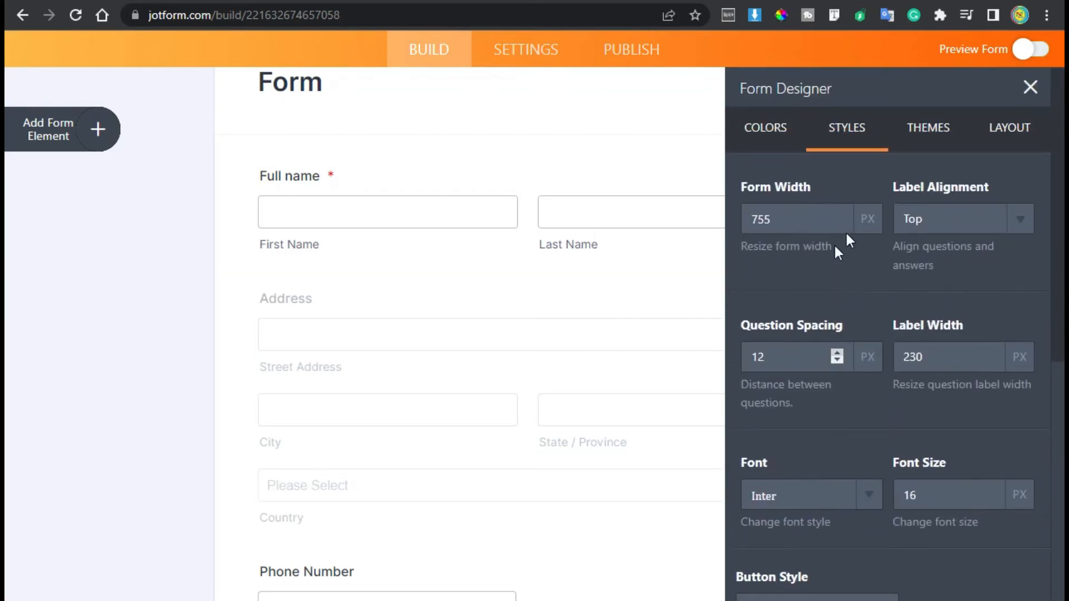
Try the Sunset Hair and Busy Tech themes from the featured themes on the form.
click(942, 134)
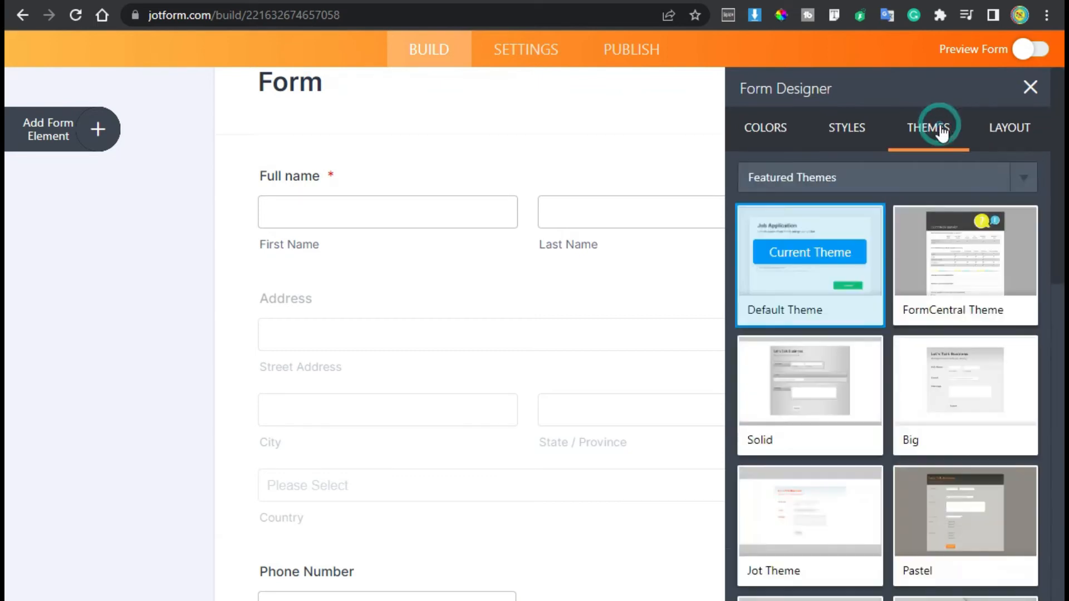
mouse_move(938, 288)
scroll(940, 334, down, 8)
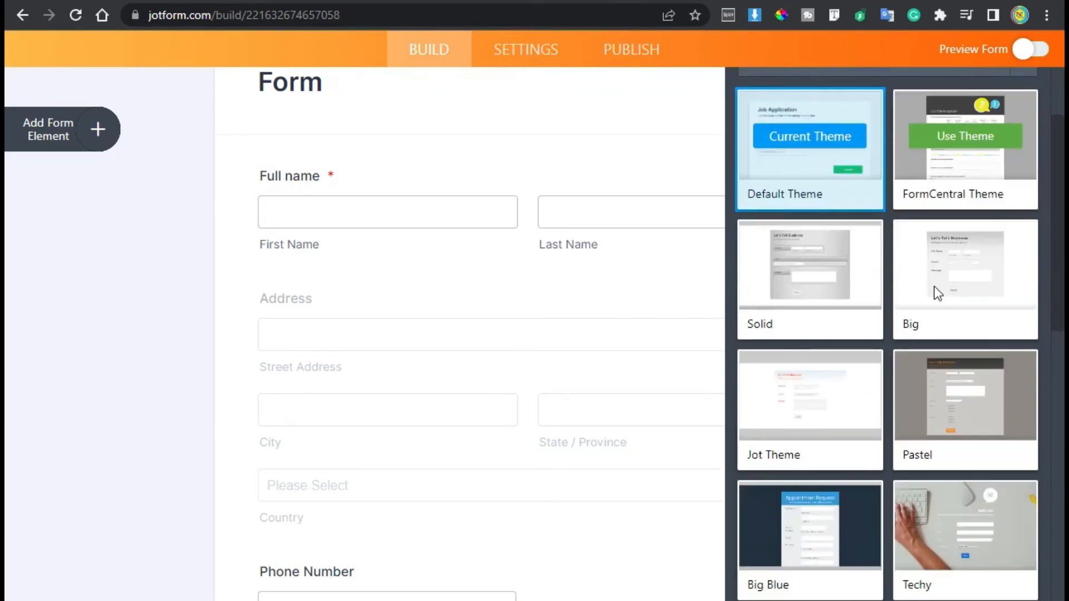
click(964, 463)
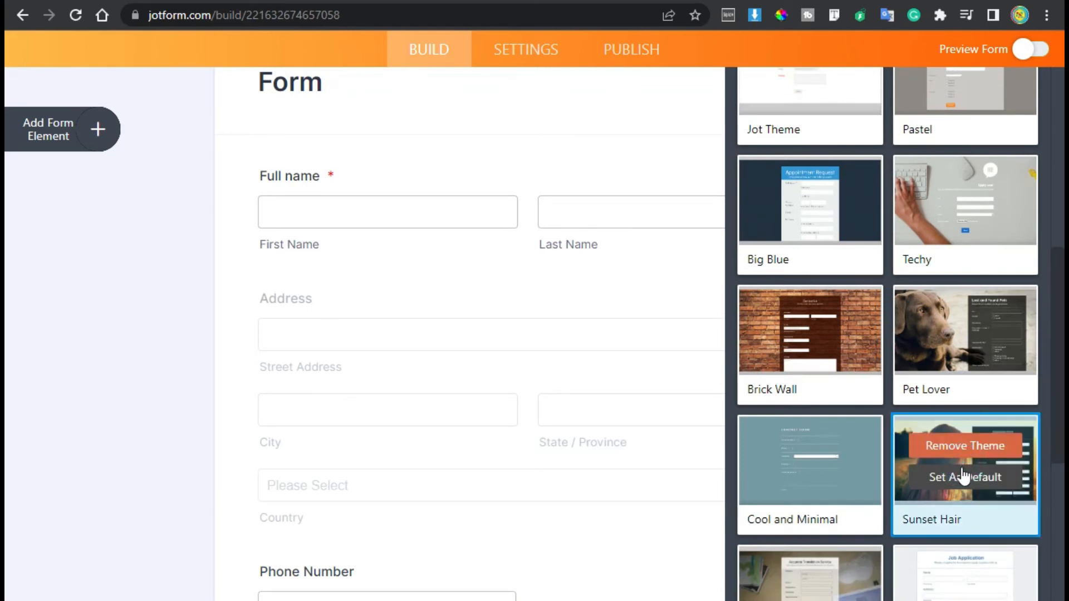
scroll(503, 342, down, 4)
scroll(505, 341, up, 4)
scroll(508, 365, down, 10)
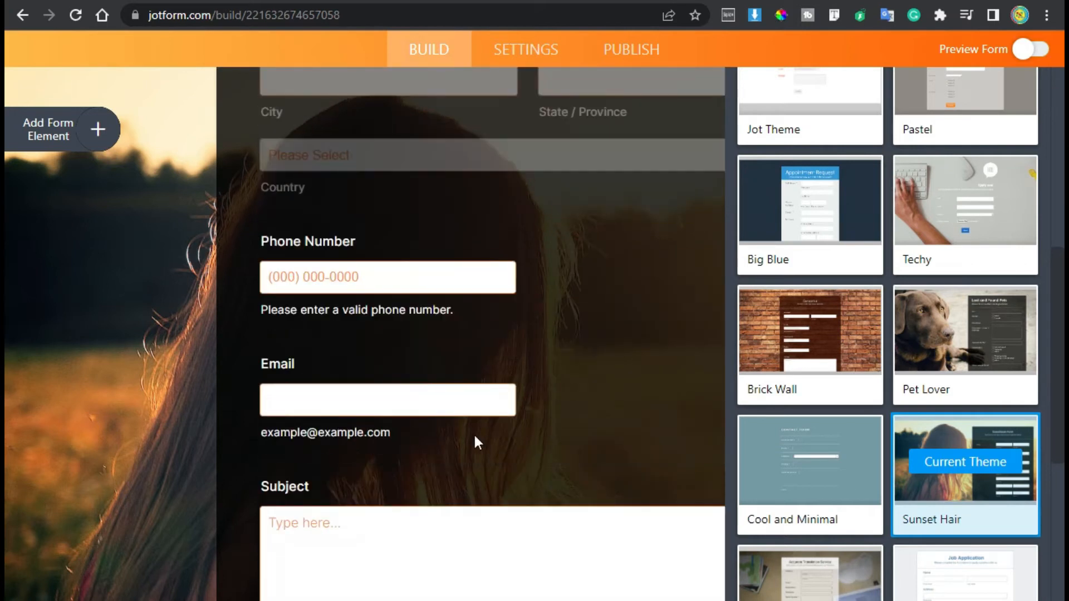
scroll(985, 409, down, 6)
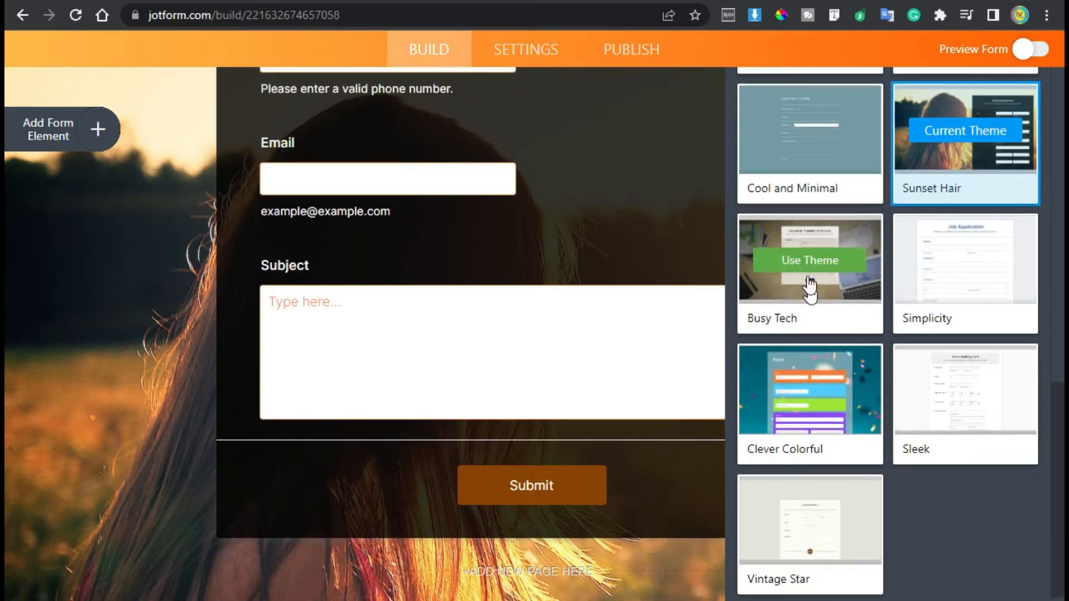
click(813, 260)
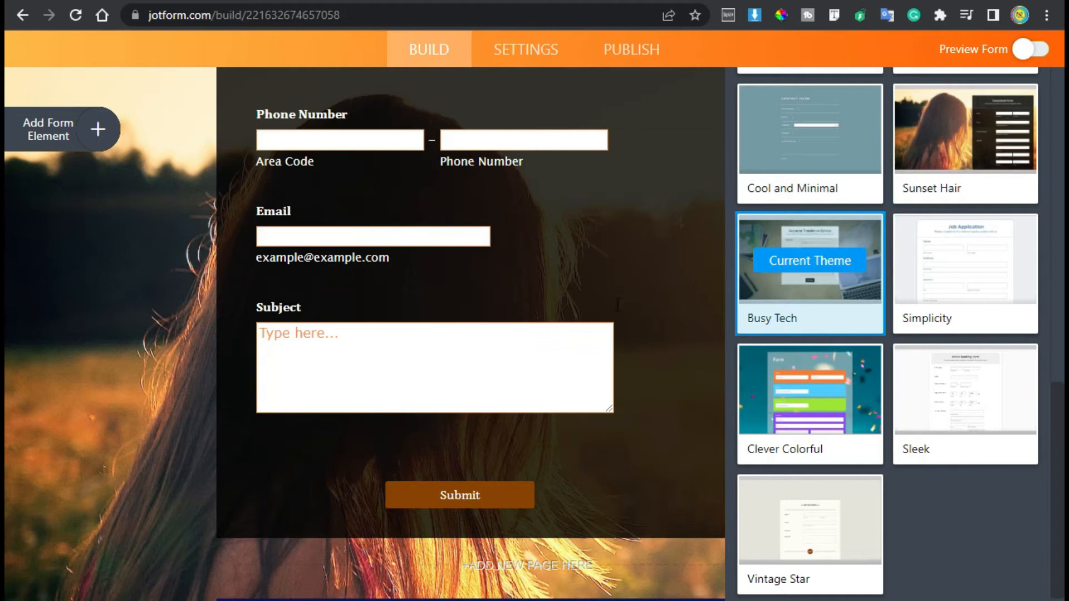
scroll(676, 322, up, 8)
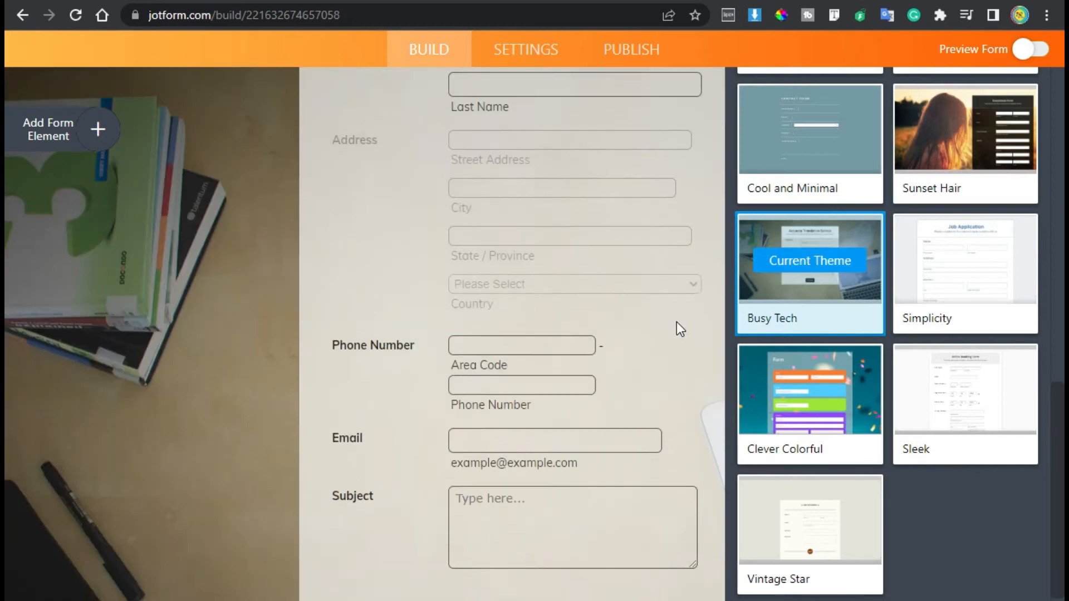
scroll(638, 305, up, 1)
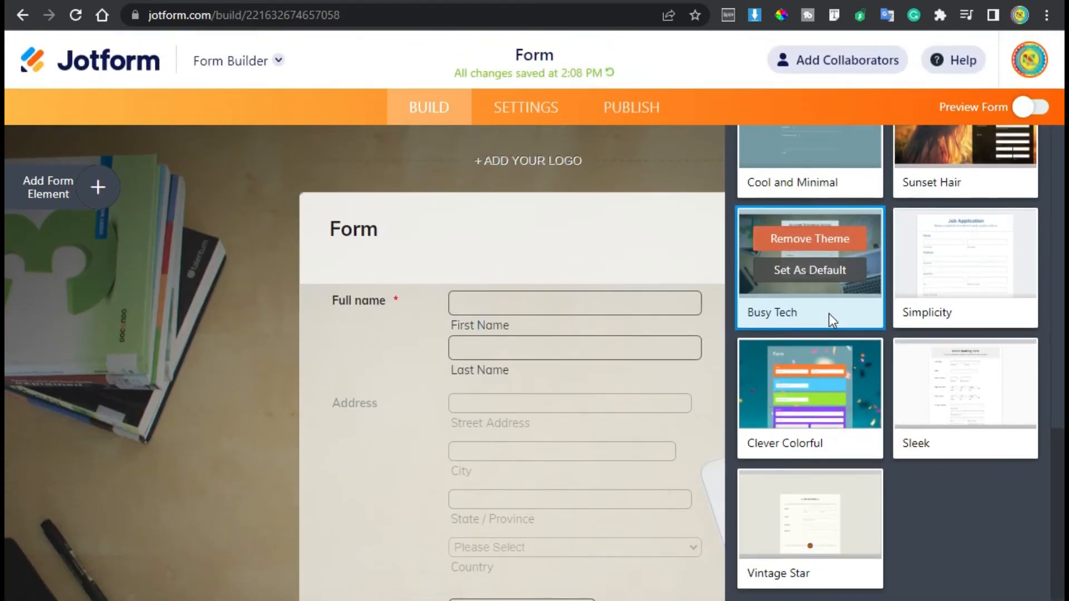
Reapply the Default Theme to the form and close the Form Designer.
mouse_move(835, 483)
scroll(835, 479, up, 15)
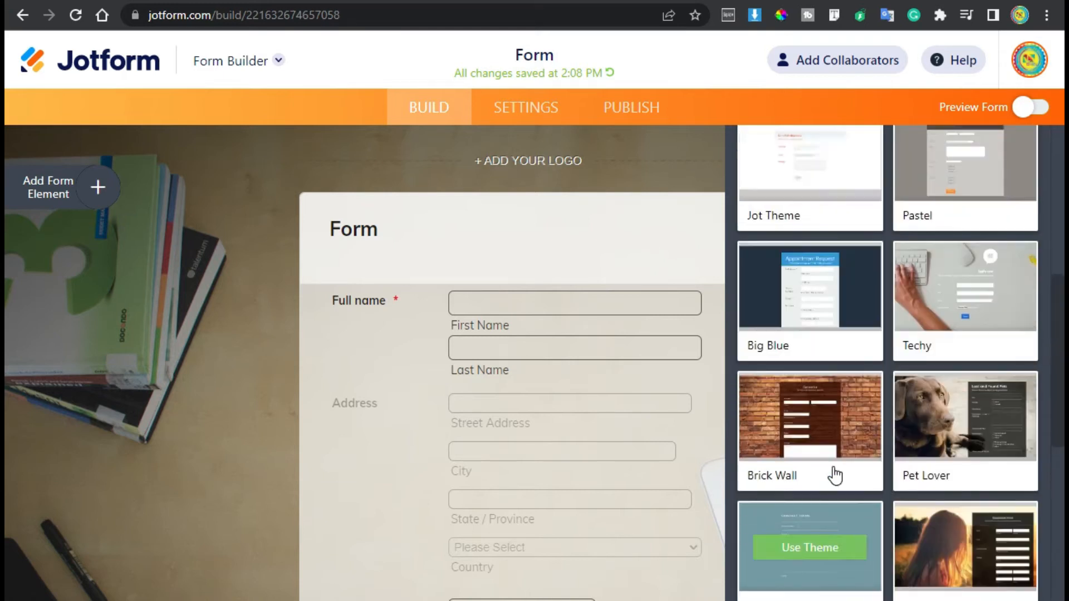
click(785, 303)
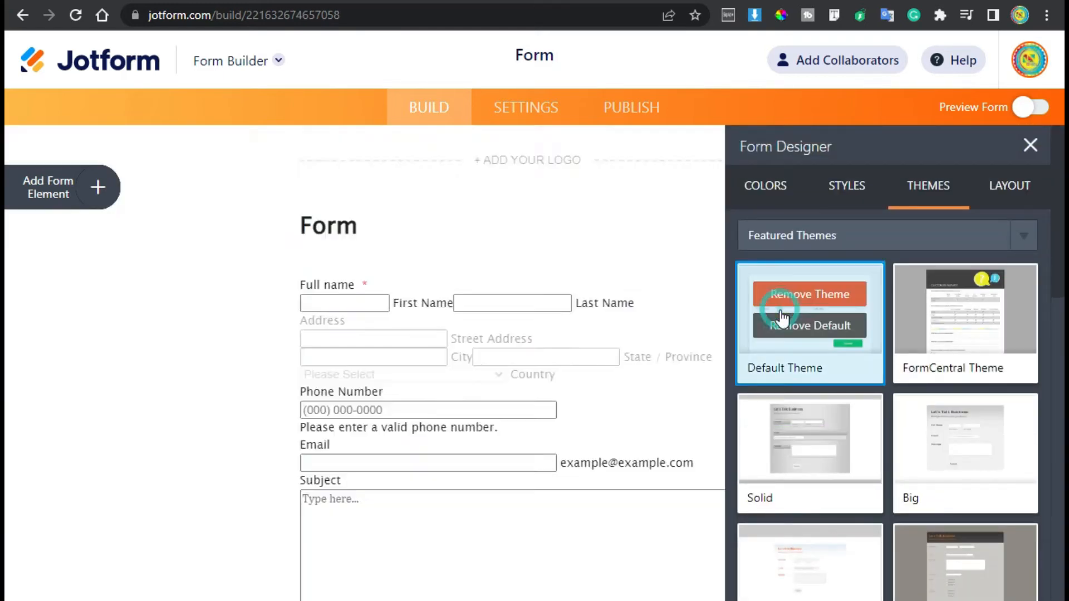
click(1030, 146)
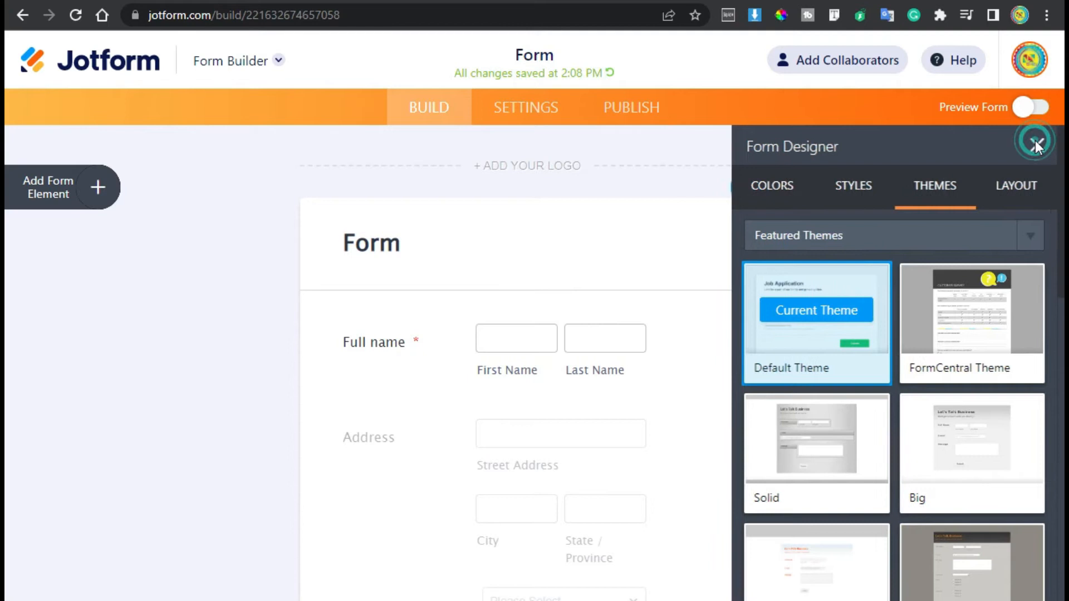
Change the form's title to "Contact Form" in the form settings.
click(530, 114)
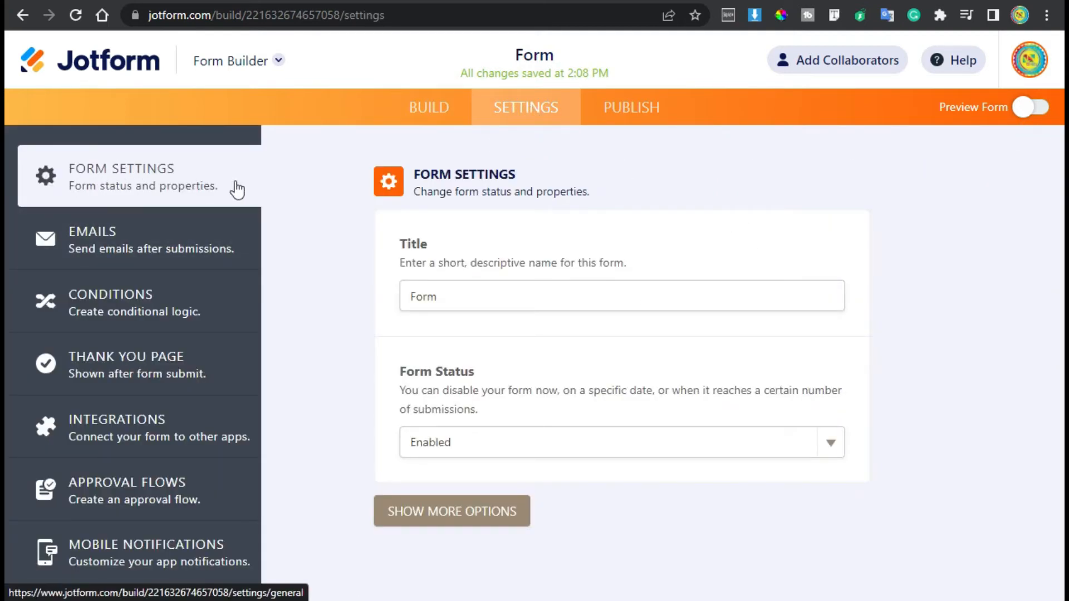
text(Co)
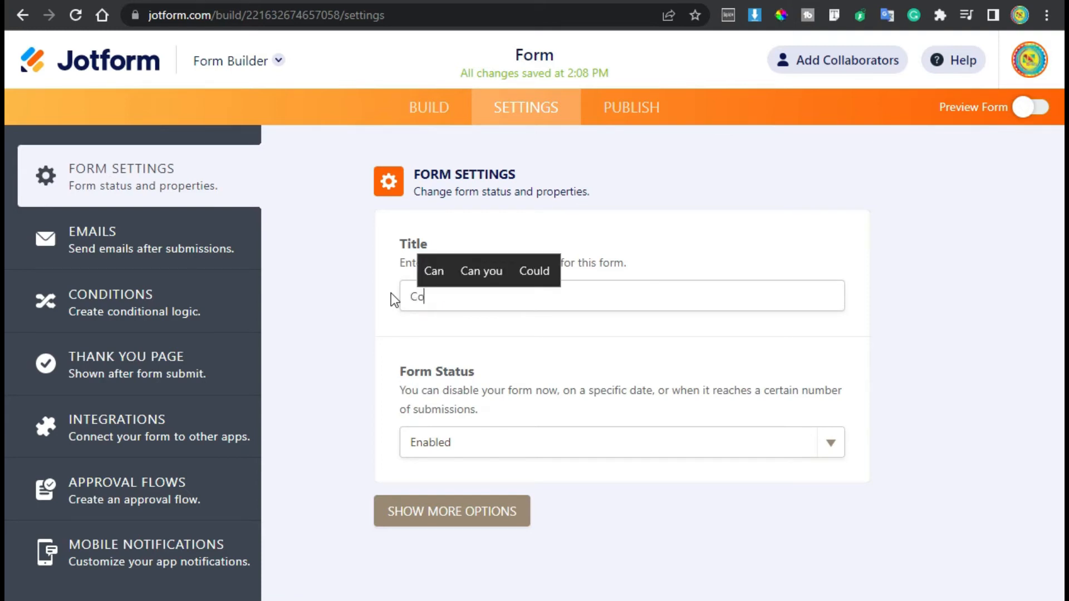
text(ntact)
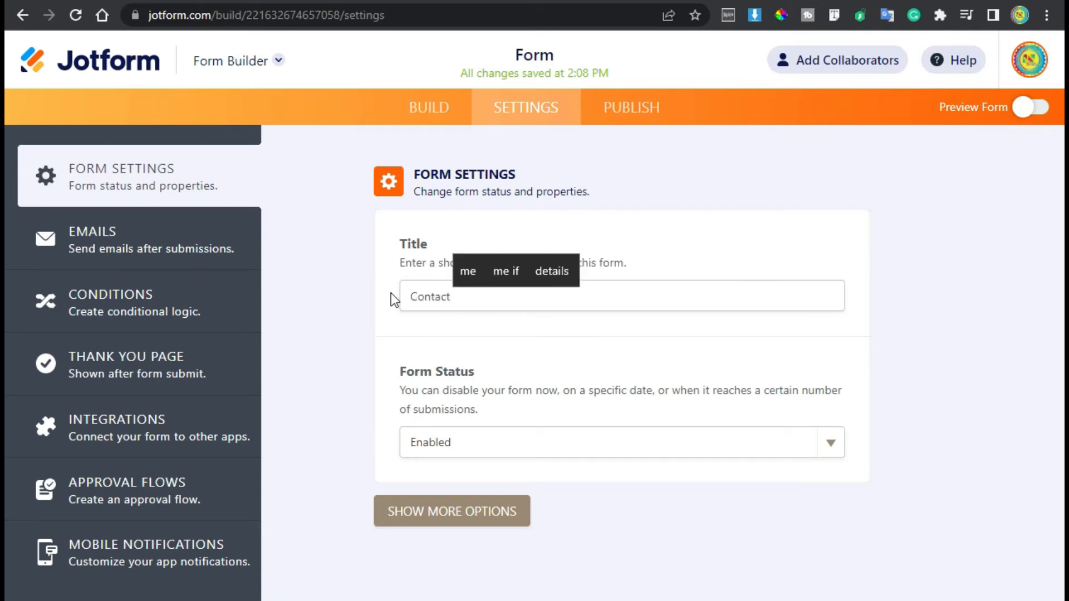
text( Form)
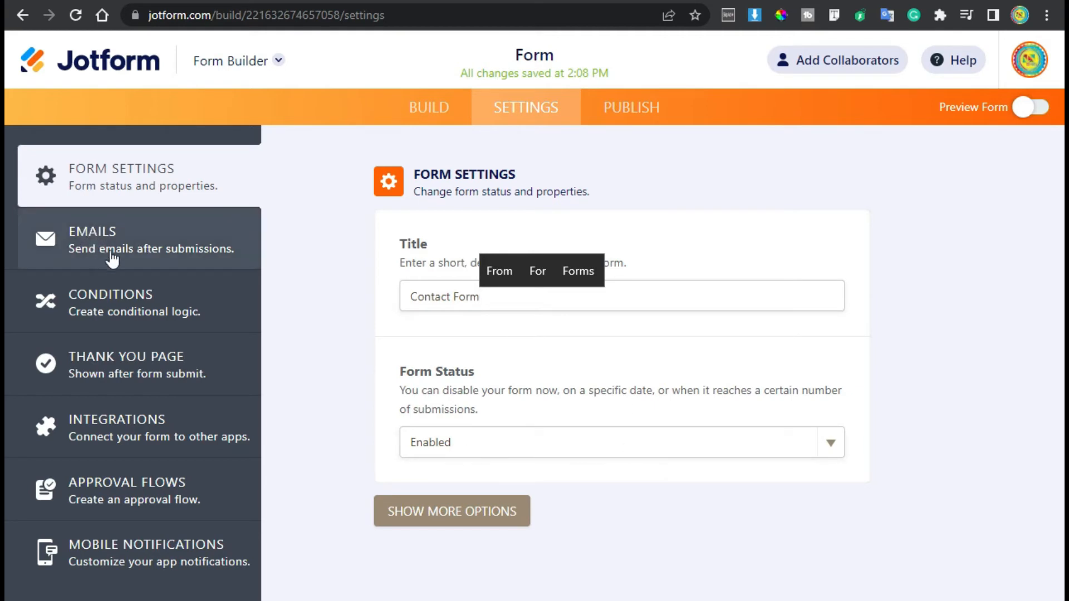
Start a Show / Hide Field condition that applies if the Full name field is filled.
click(123, 301)
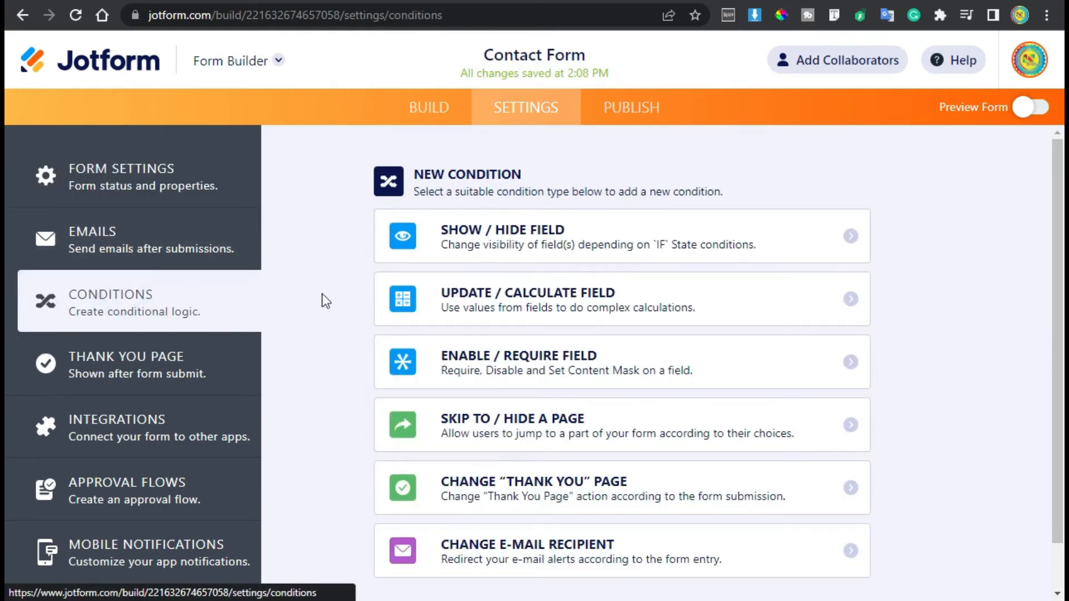
click(777, 236)
click(611, 241)
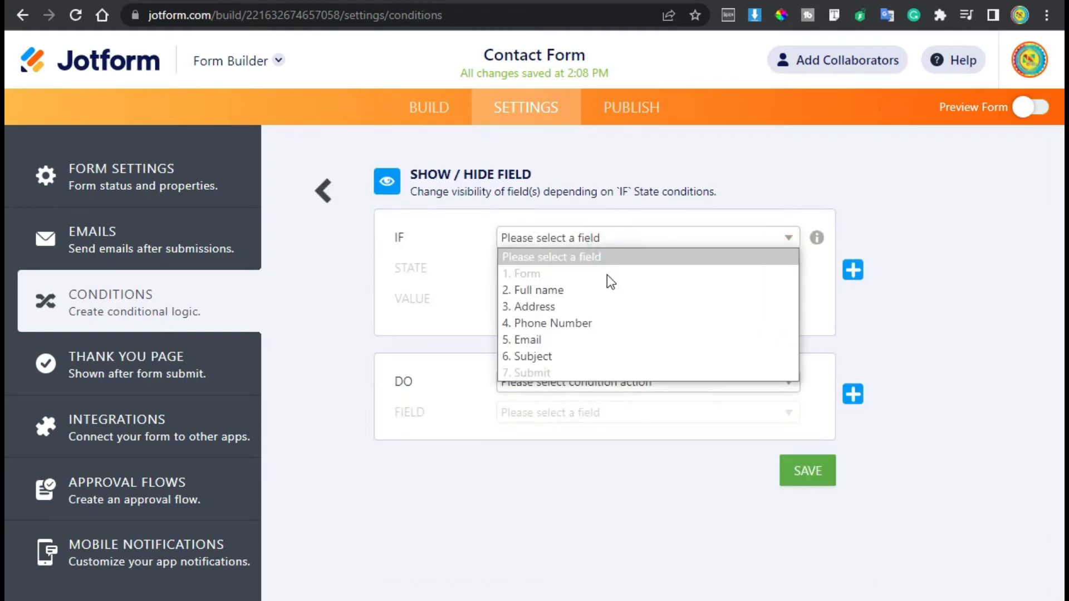
click(549, 290)
click(508, 270)
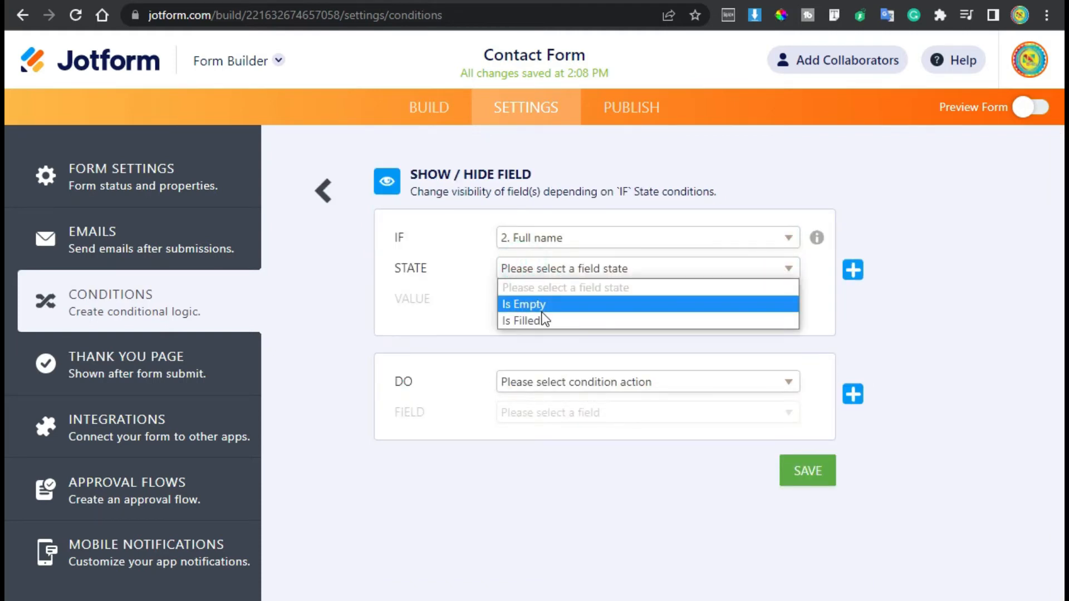
click(537, 304)
click(541, 275)
click(539, 306)
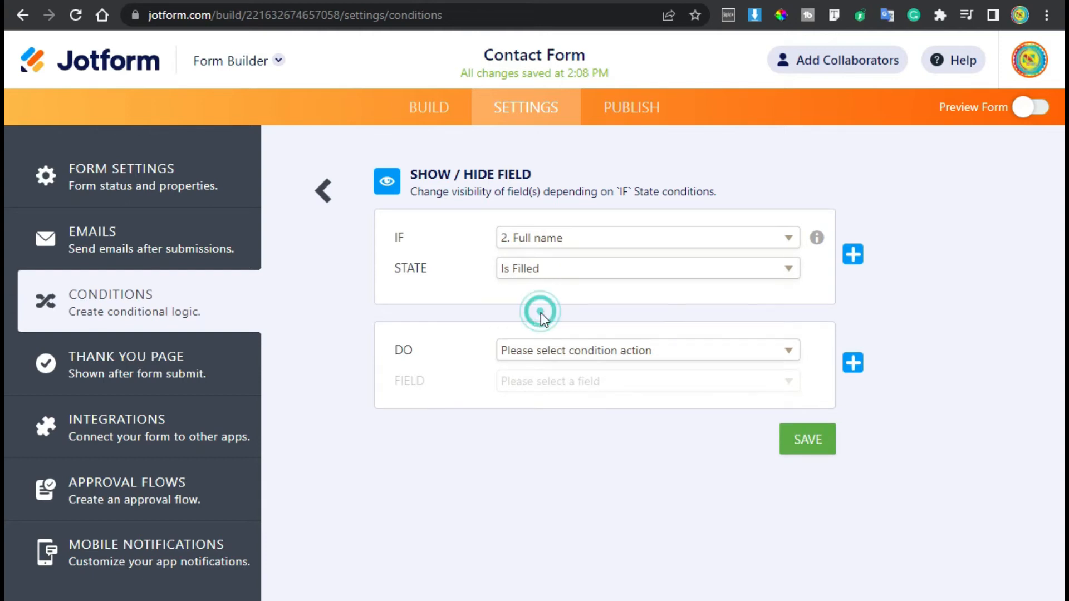
Make the condition show the Address field and save it.
click(556, 351)
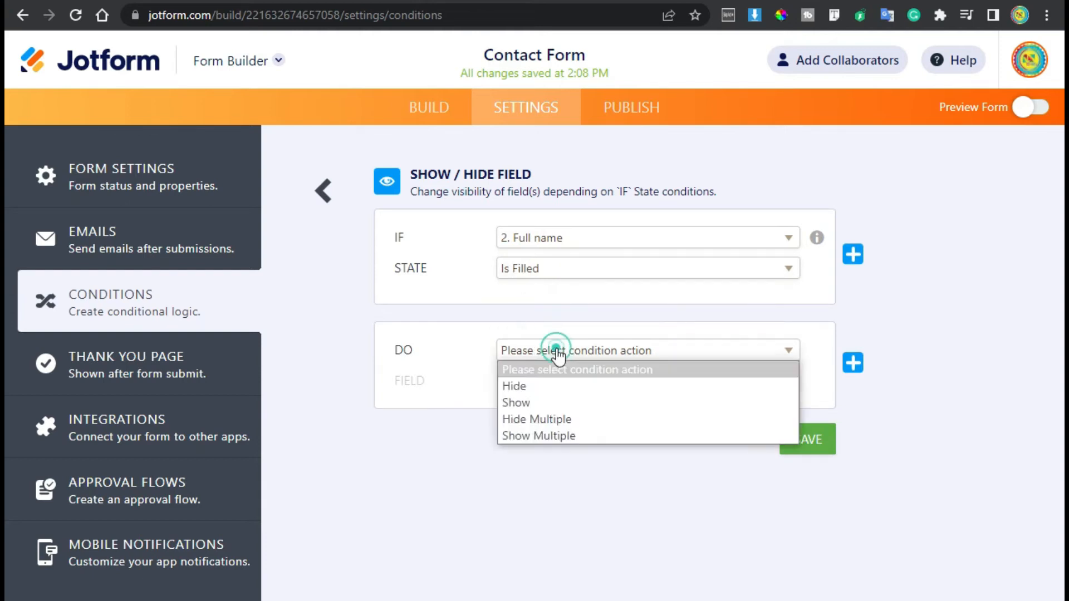
click(557, 401)
click(569, 384)
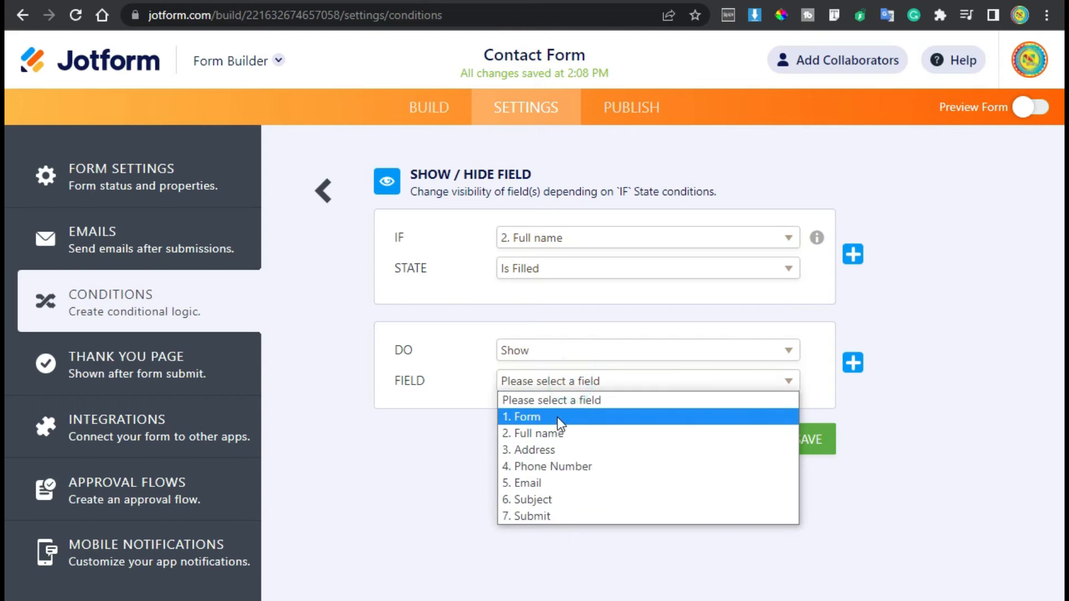
click(558, 446)
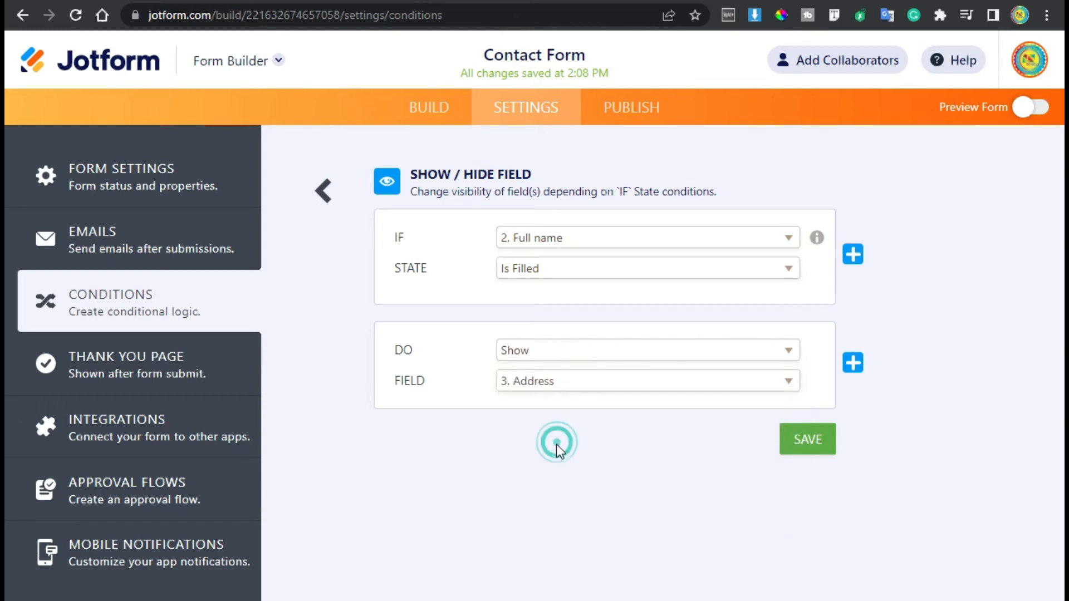
click(810, 439)
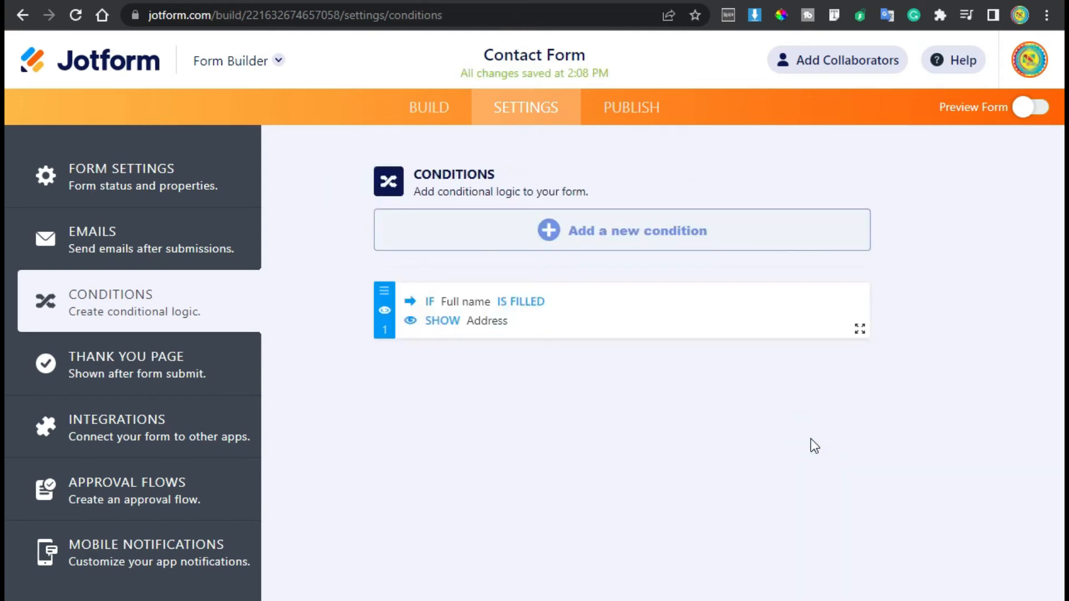
Preview the form and fill in the first and last name to test the condition on the Address field.
click(1046, 106)
scroll(879, 346, down, 4)
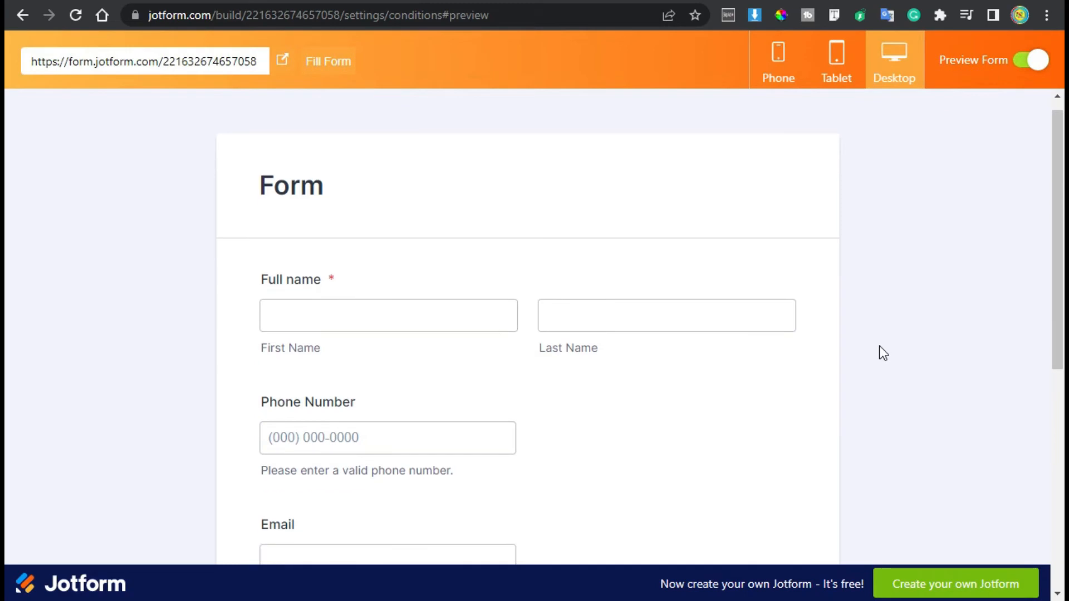
scroll(351, 160, up, 4)
click(358, 331)
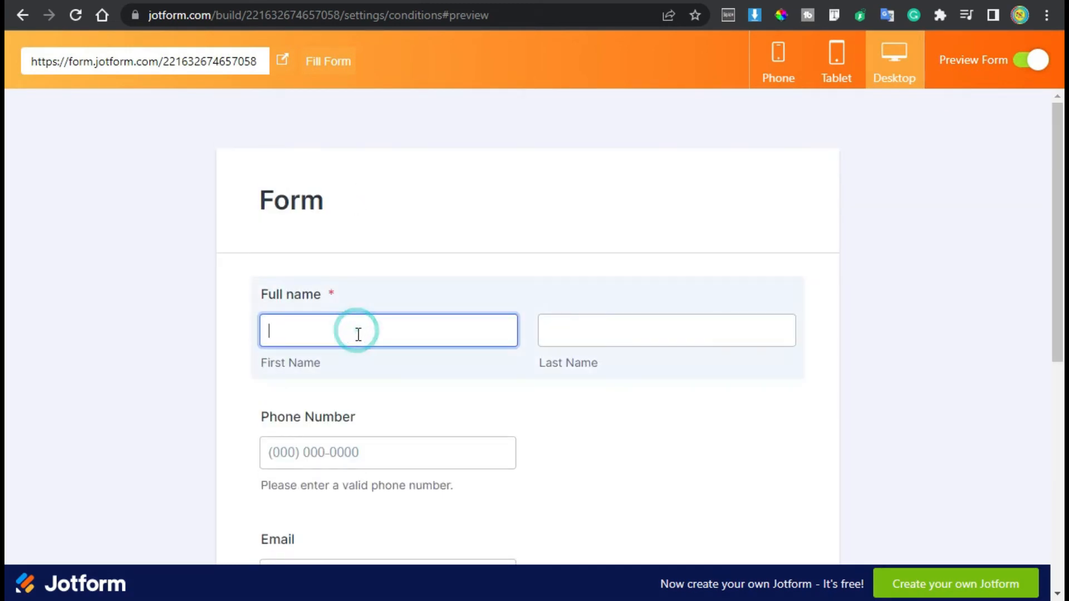
text(John)
key(Tab)
text(doe)
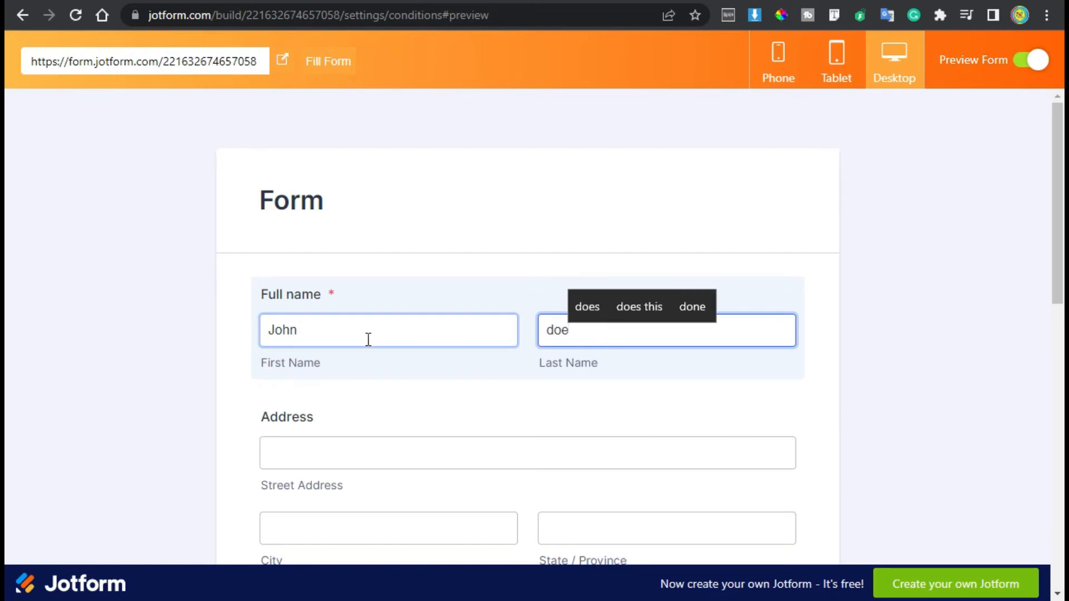
scroll(368, 339, down, 4)
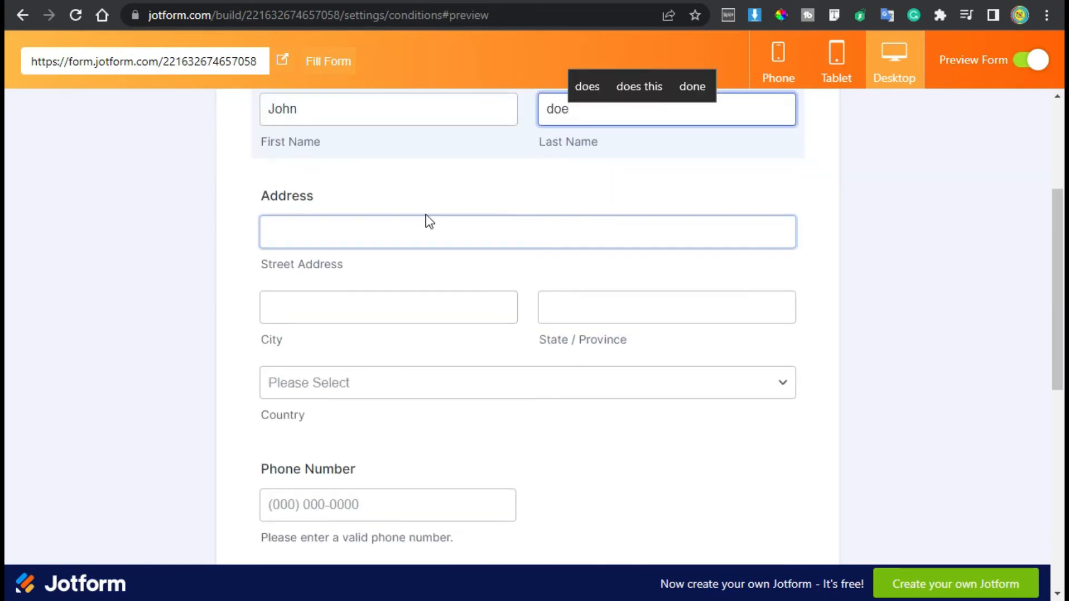
scroll(508, 287, down, 6)
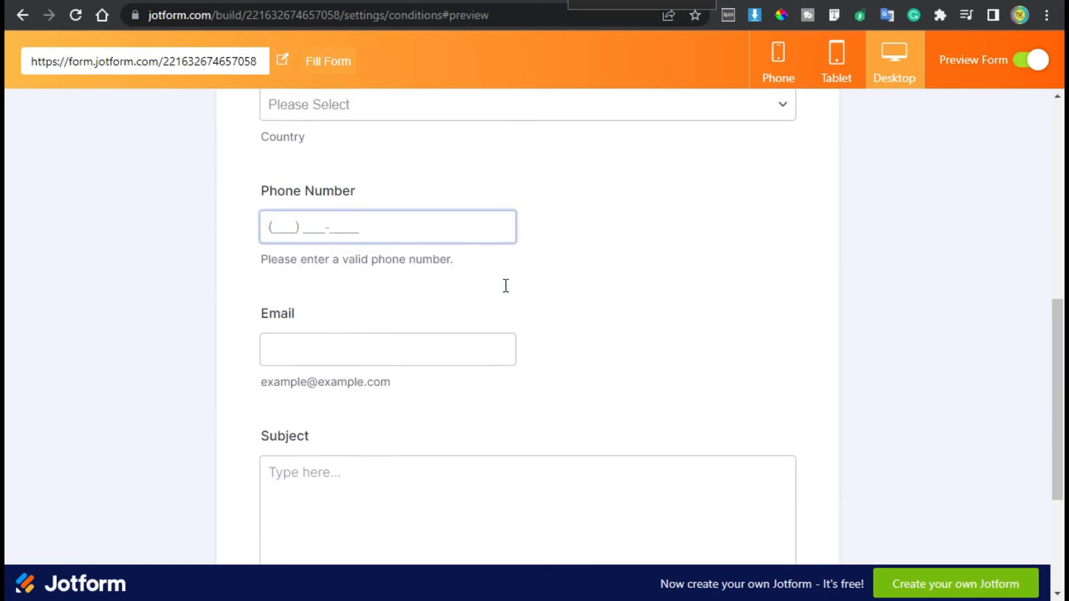
scroll(512, 289, up, 4)
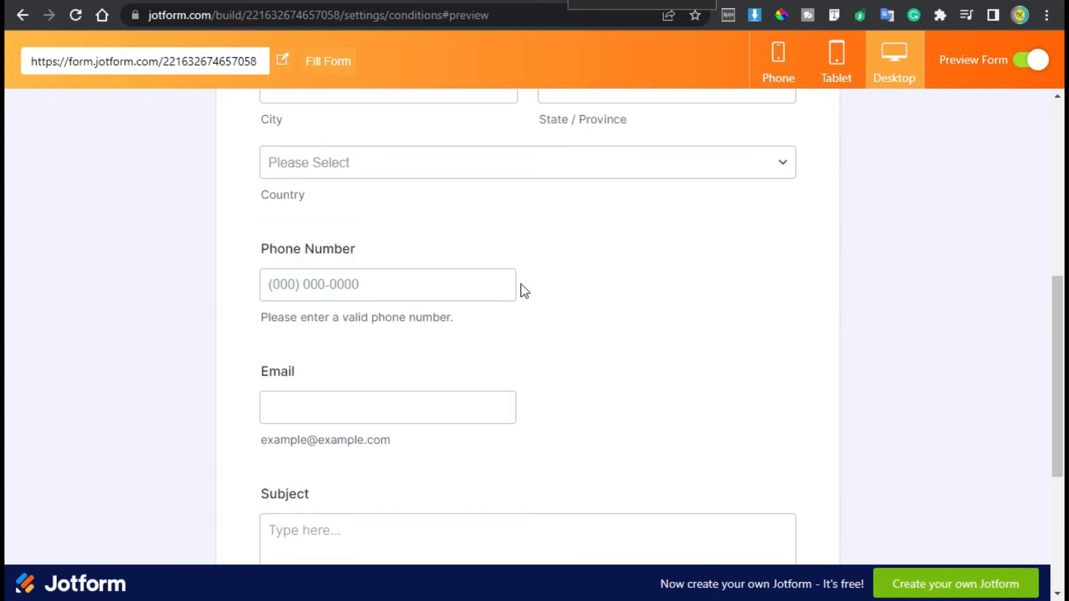
Check the contact form's preview in the tablet and phone layouts and close the preview.
click(837, 64)
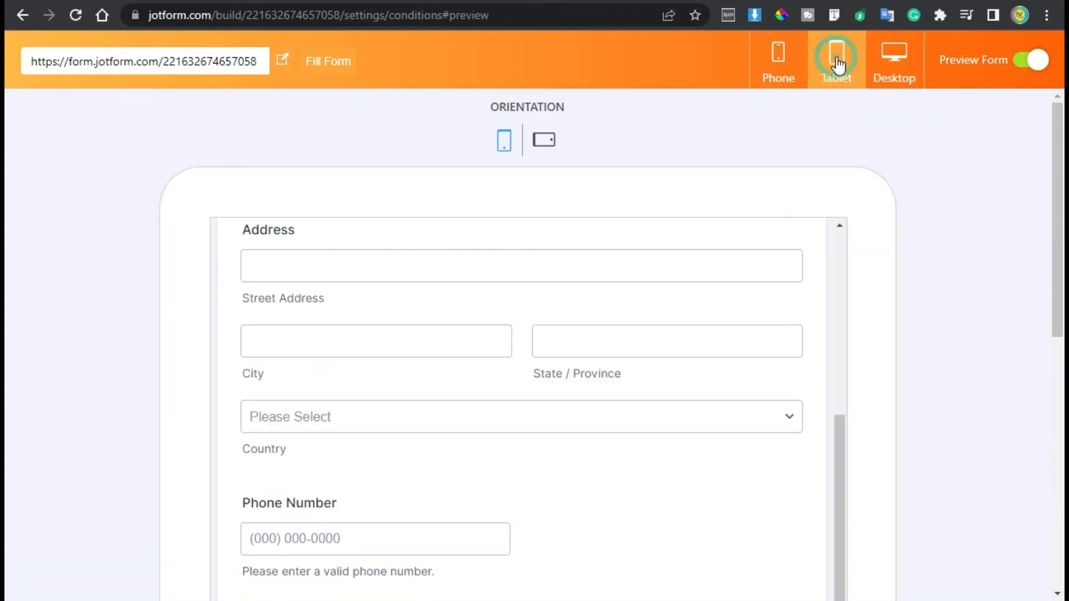
click(777, 54)
scroll(573, 295, down, 5)
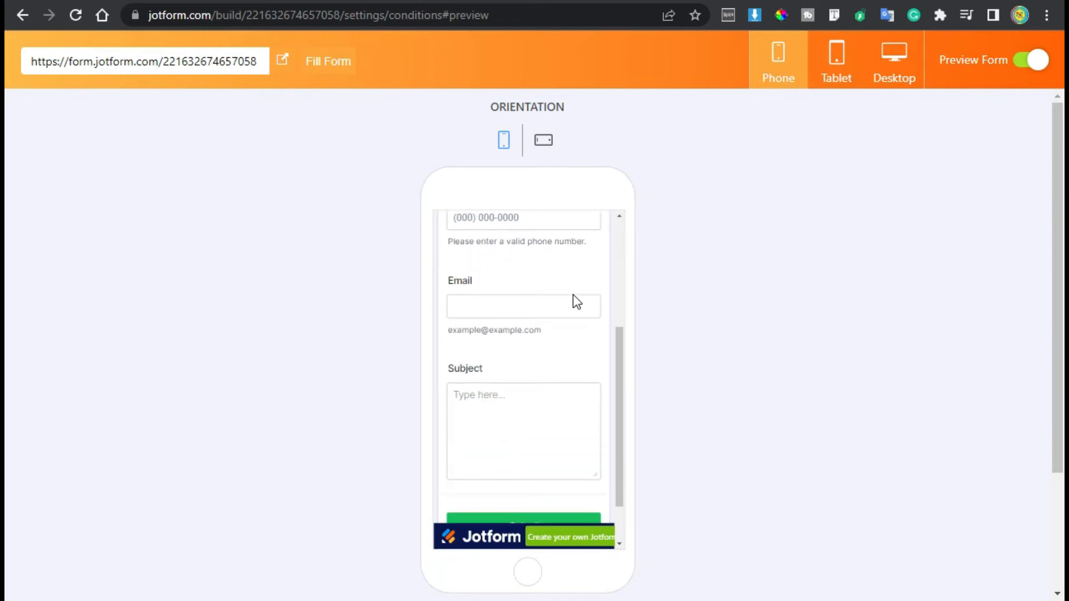
click(1031, 60)
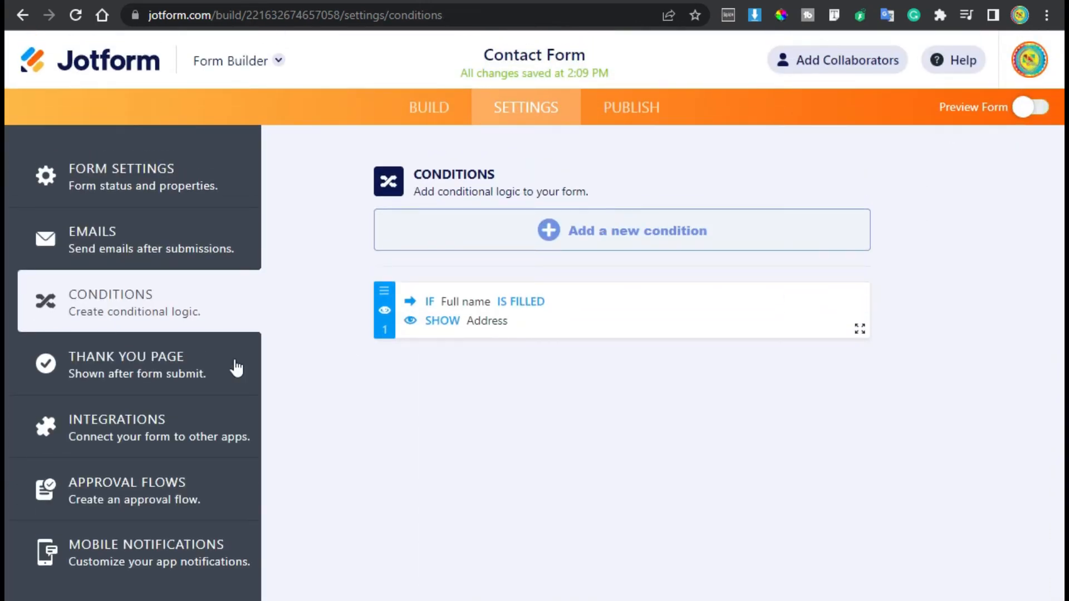
Review the Thank You page settings and the available integrations of the form.
click(173, 356)
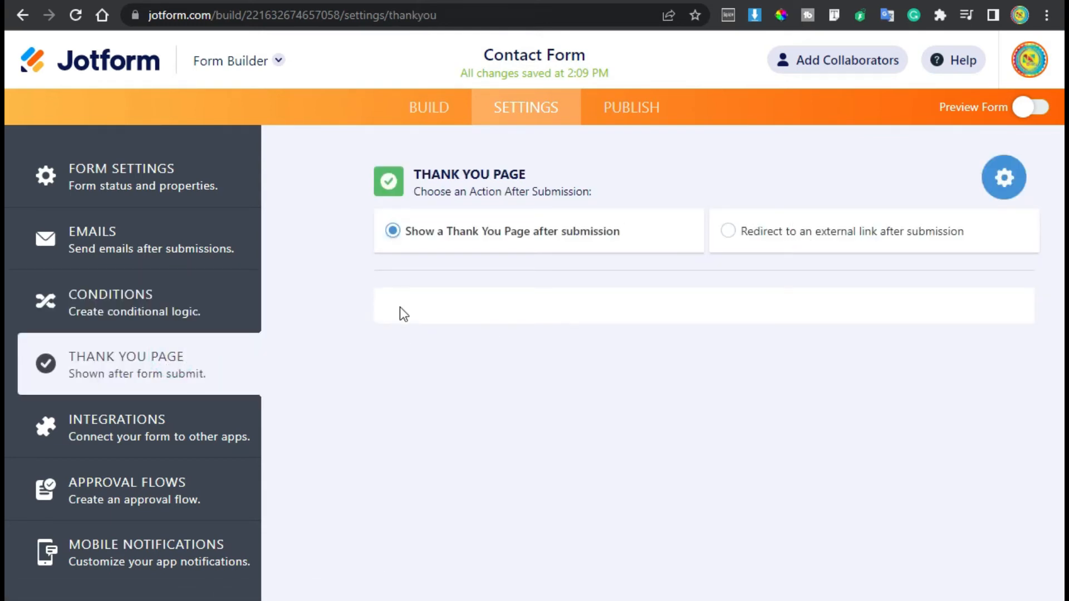
scroll(401, 426, down, 3)
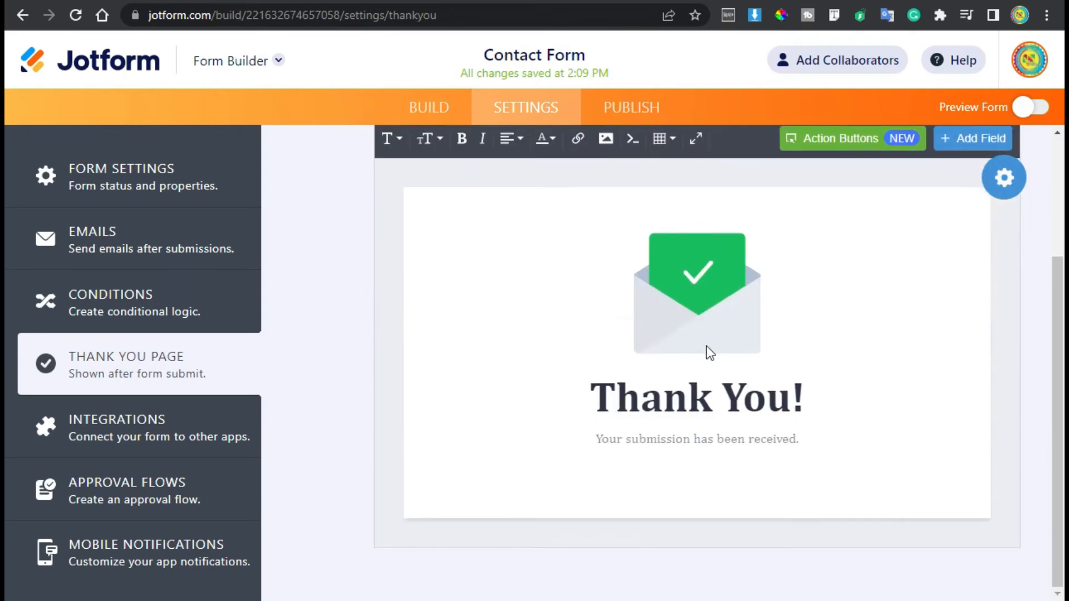
scroll(657, 312, up, 3)
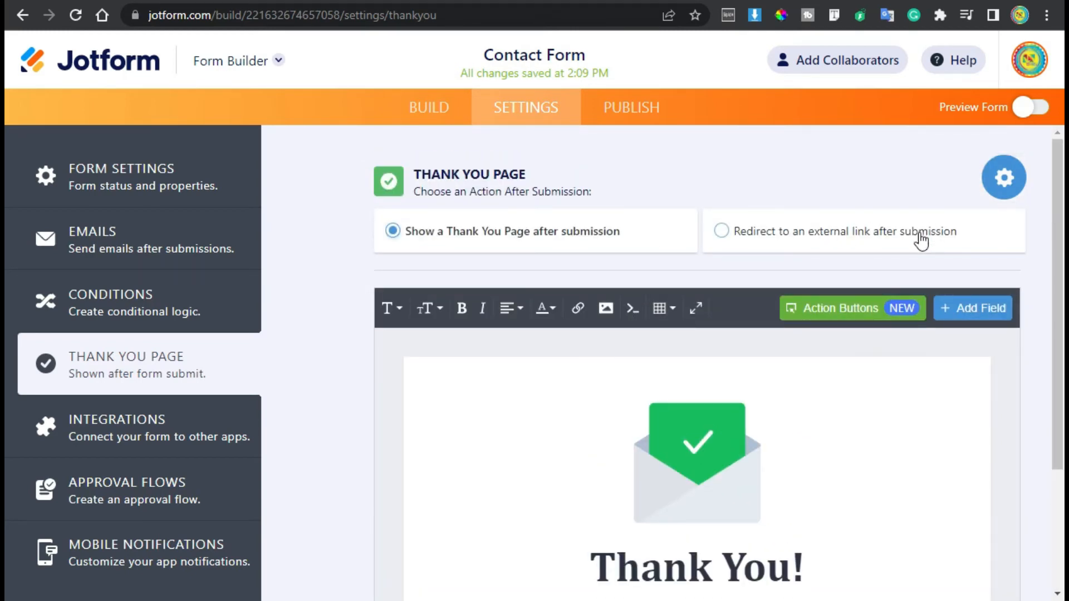
scroll(460, 365, down, 3)
click(174, 417)
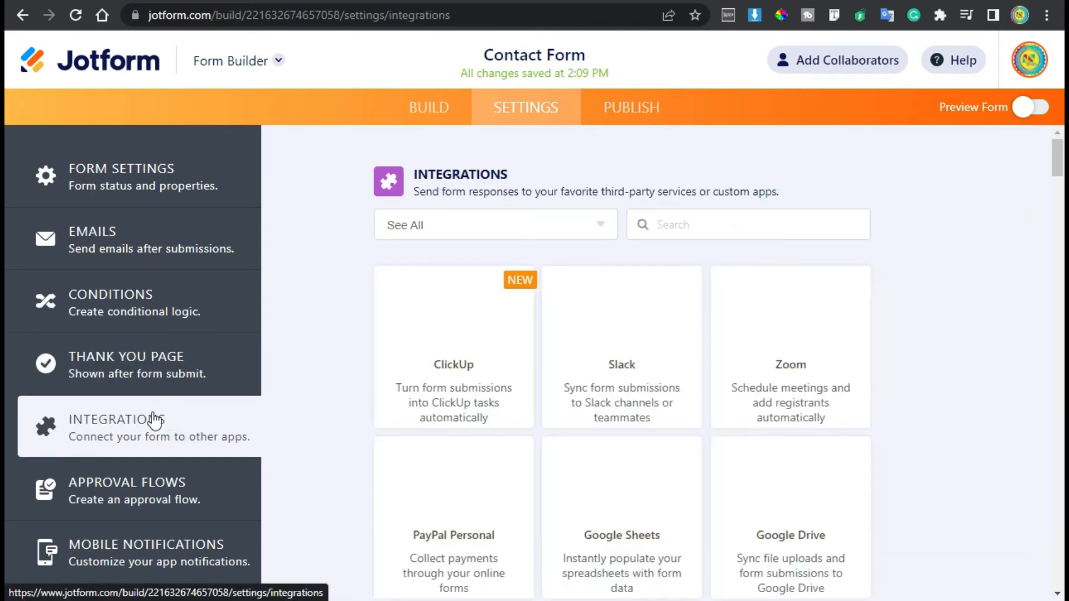
scroll(557, 250, down, 2)
Open the form's publishing options and highlight its direct share link.
click(630, 109)
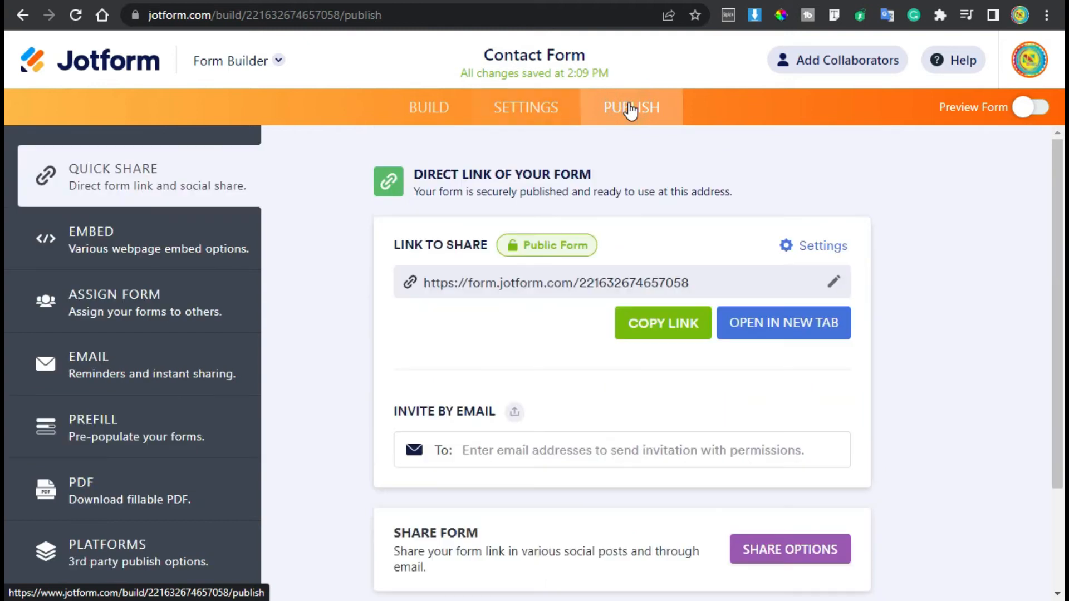
drag(709, 283, 418, 281)
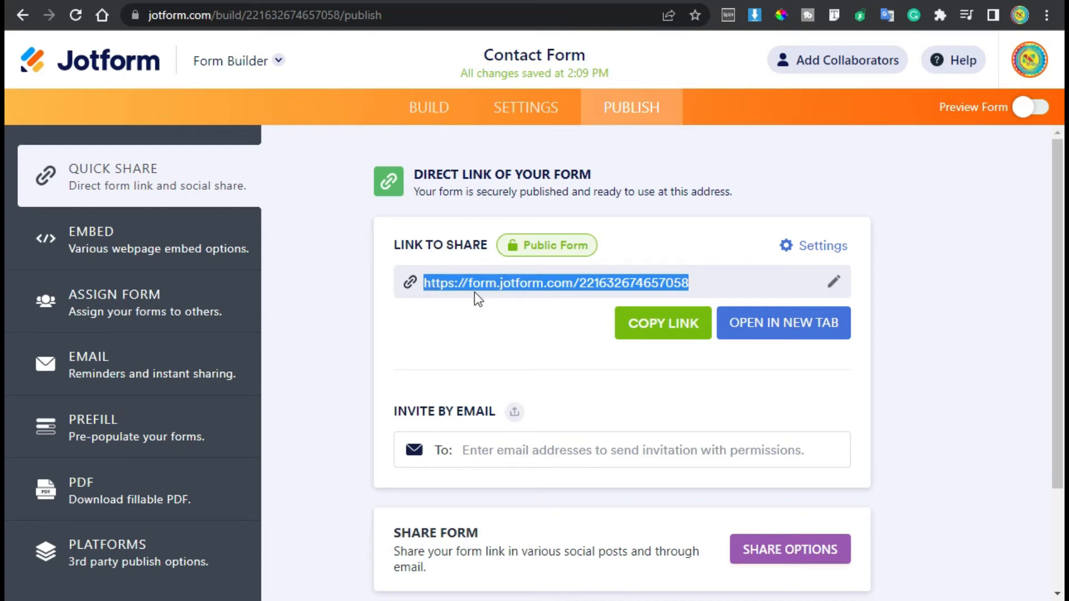
scroll(478, 295, down, 2)
scroll(485, 298, up, 2)
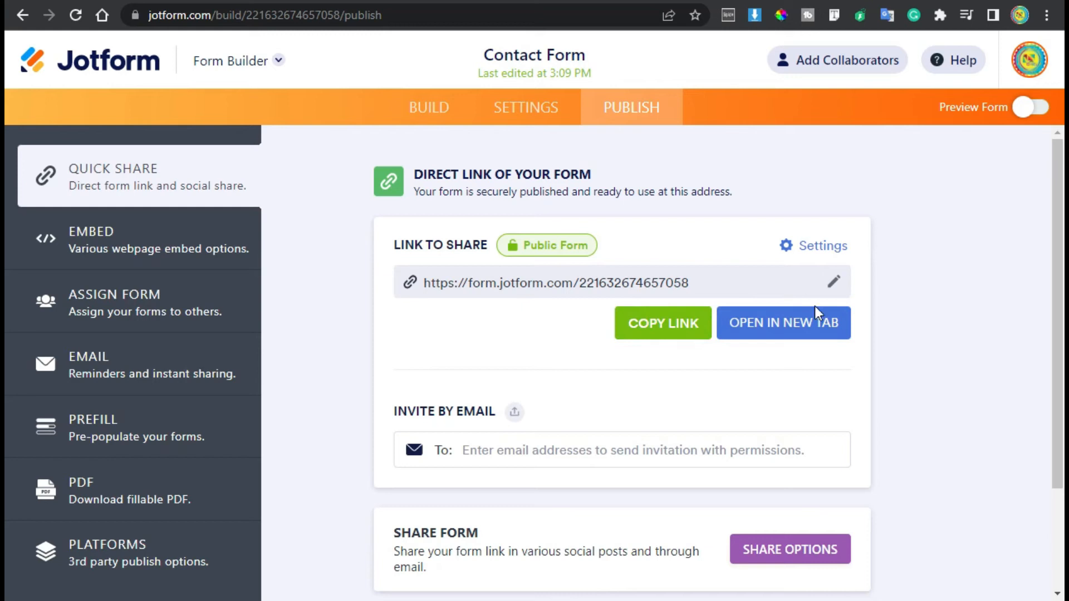
Leave the form builder for the full integrations directory and search it for "wordpress".
click(103, 68)
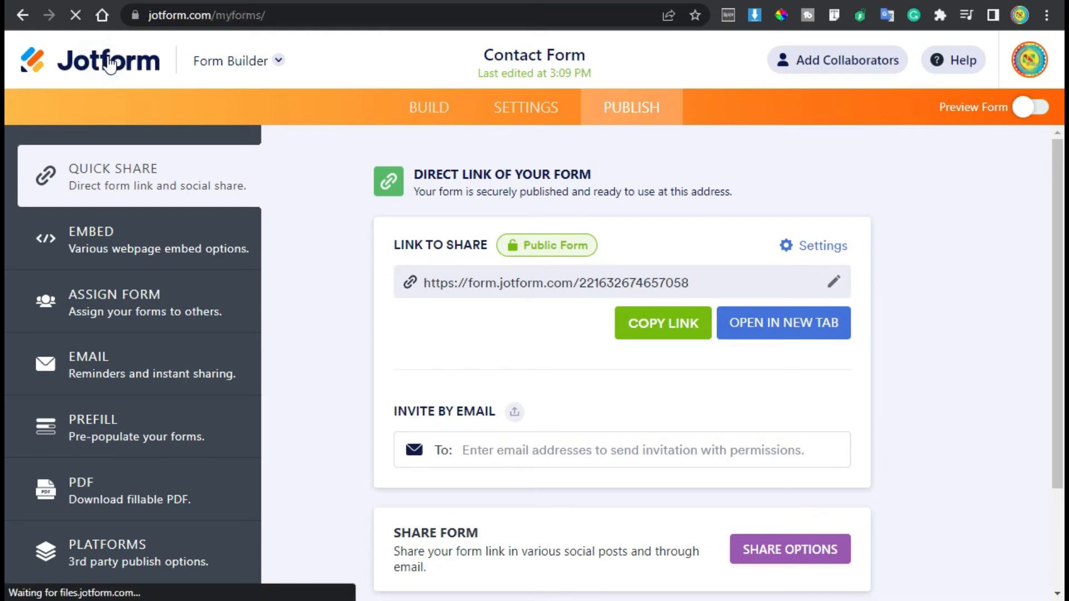
mouse_move(610, 72)
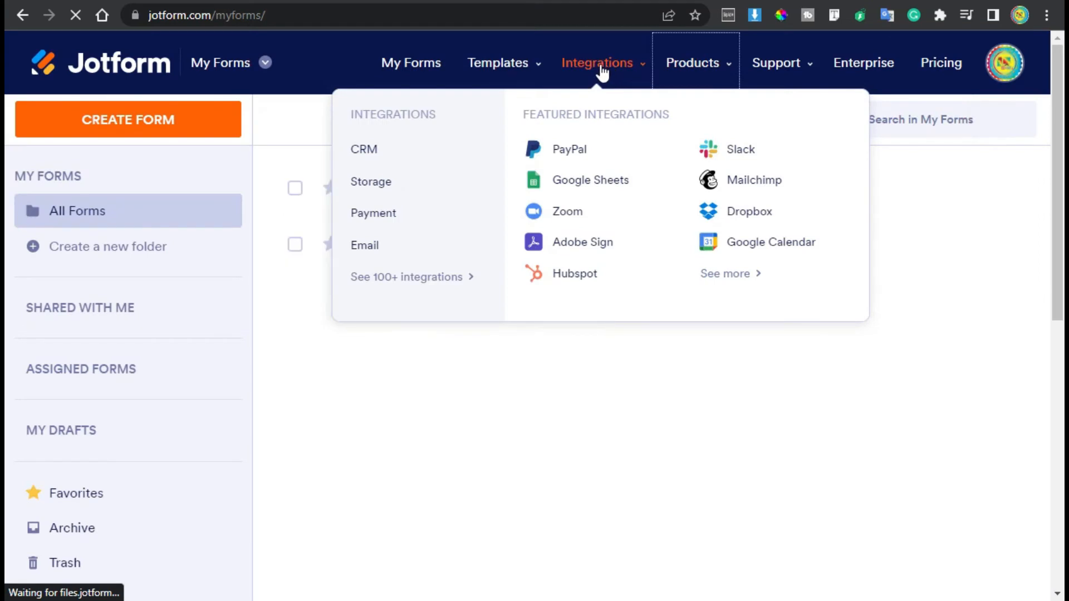
click(595, 70)
click(596, 69)
click(724, 268)
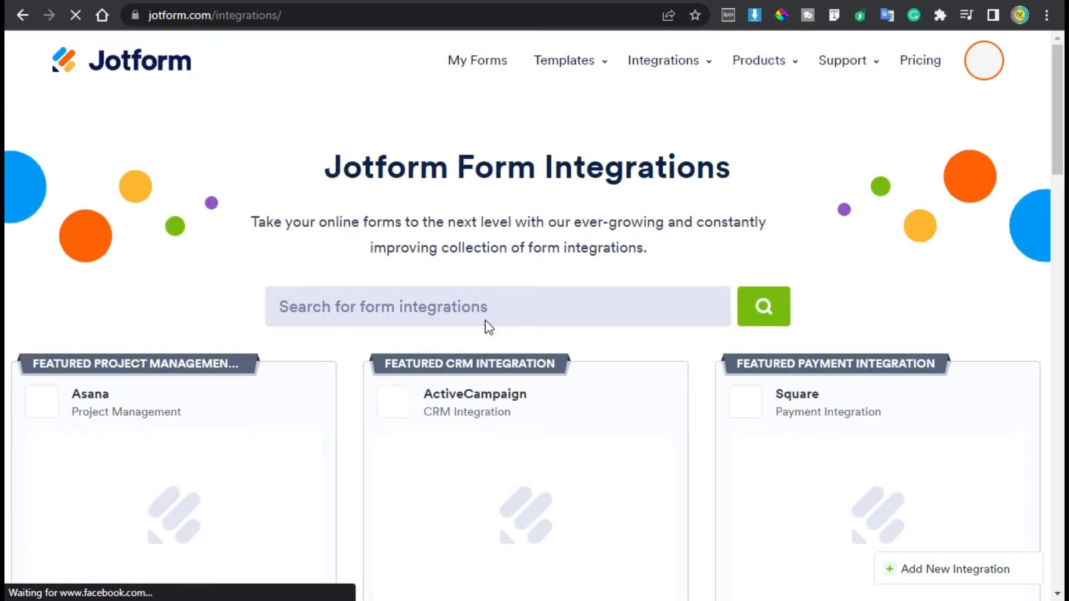
click(492, 306)
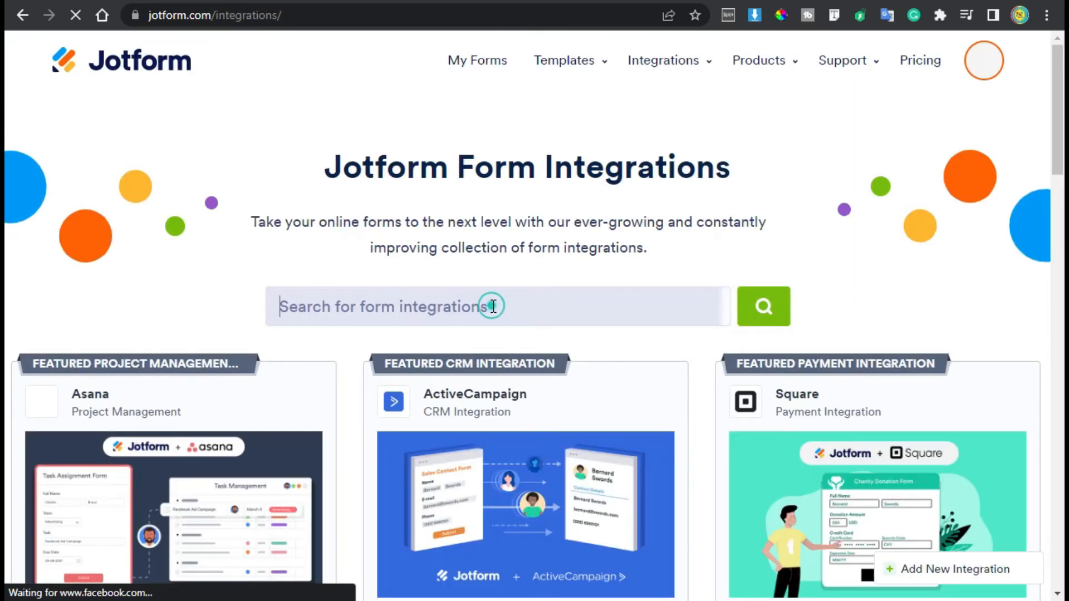
text(wordpre)
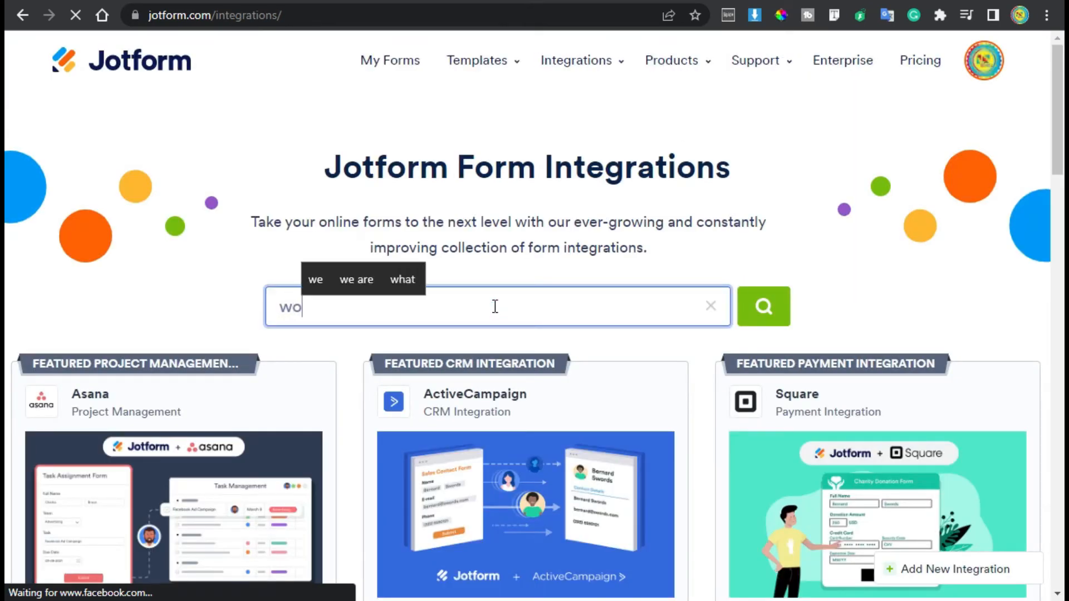
text(ss)
key(Return)
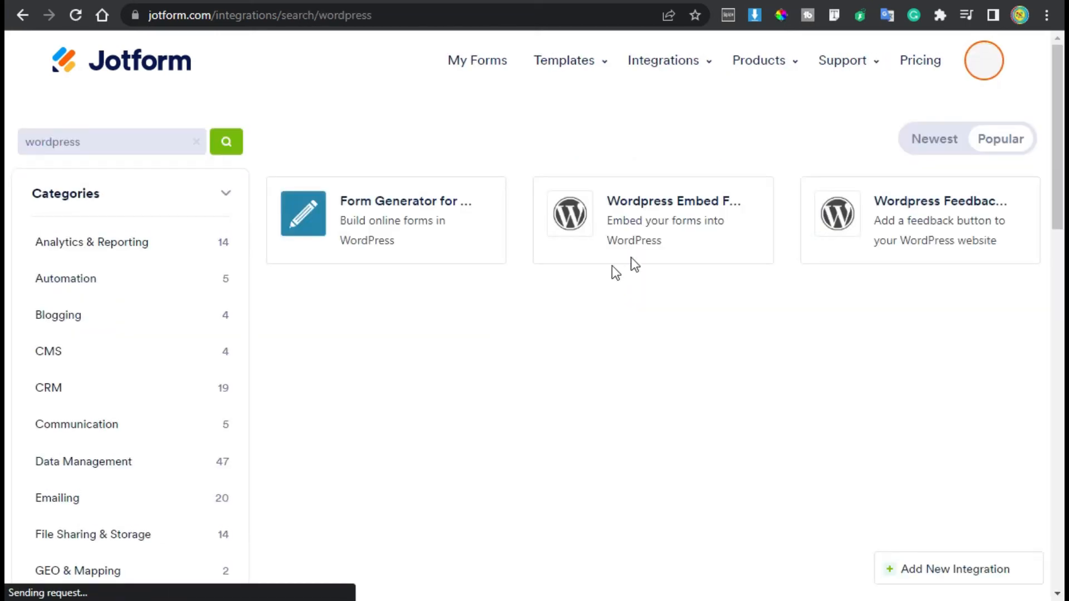
Open the Wordpress Embed Form integration and view its plugin page on WordPress.org.
click(690, 214)
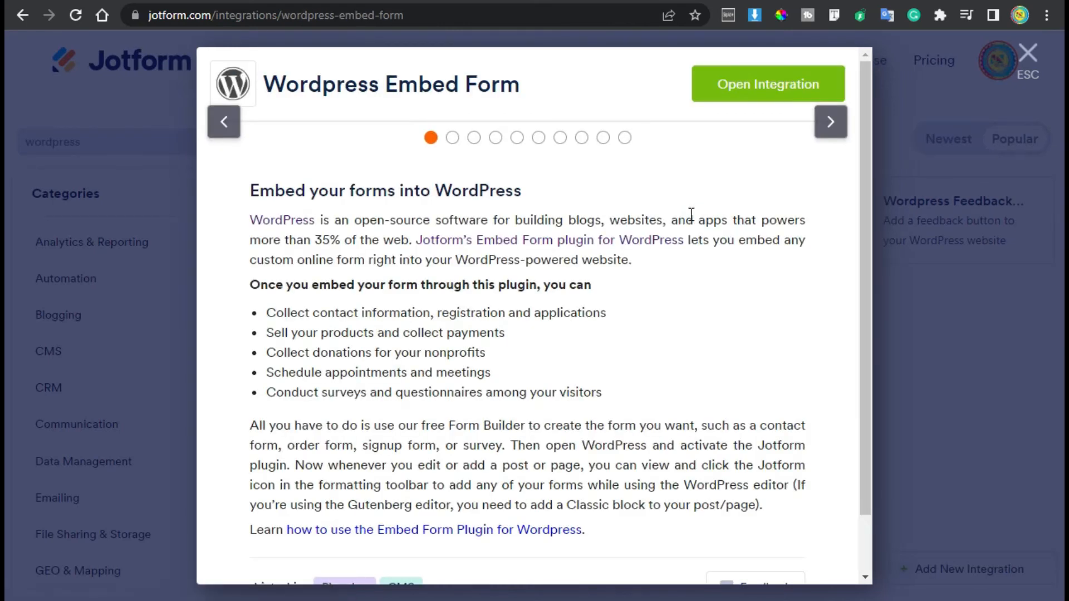
click(767, 86)
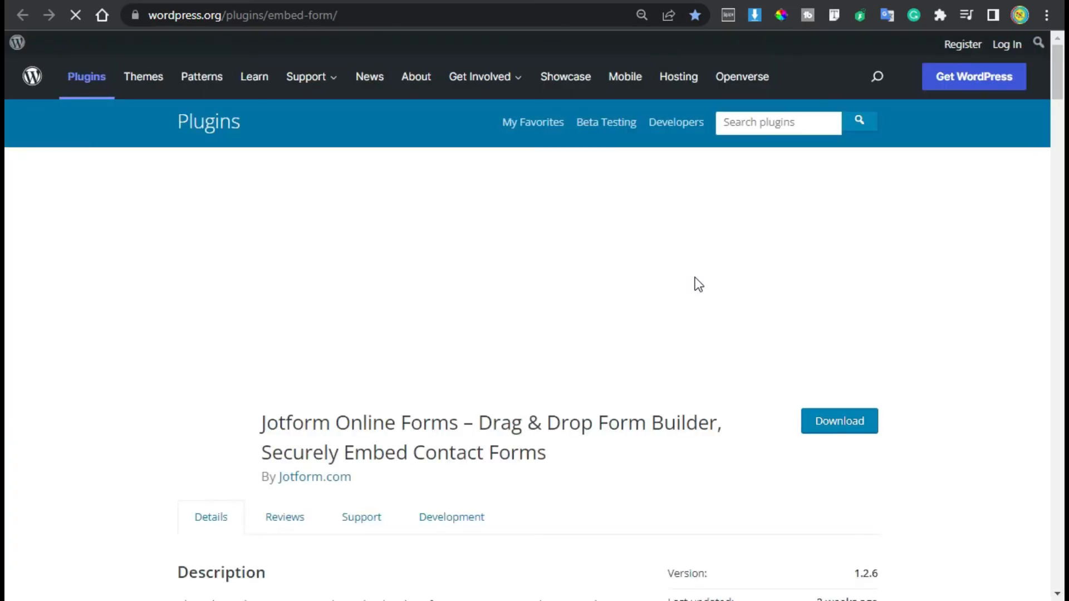
scroll(783, 464, down, 2)
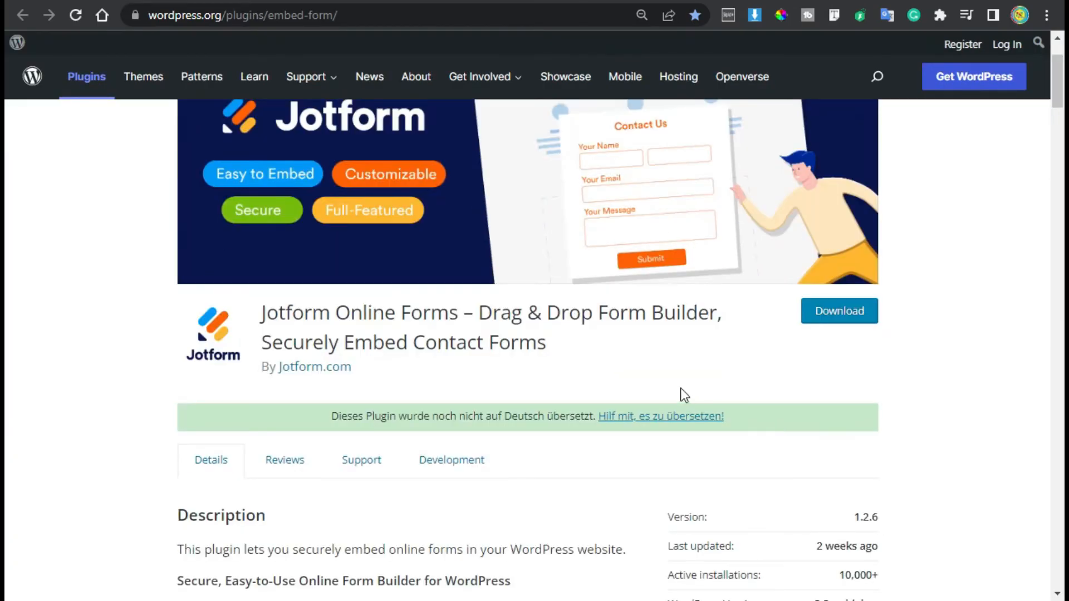
scroll(800, 380, up, 2)
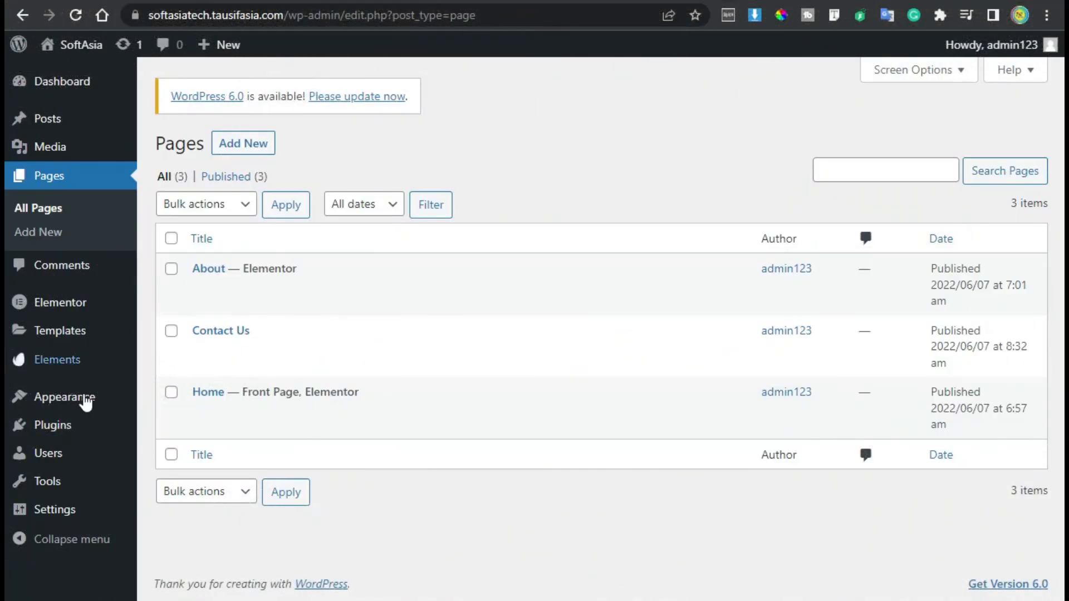
In the WordPress admin, search for new plugins with the keyword "jotform".
mouse_move(67, 425)
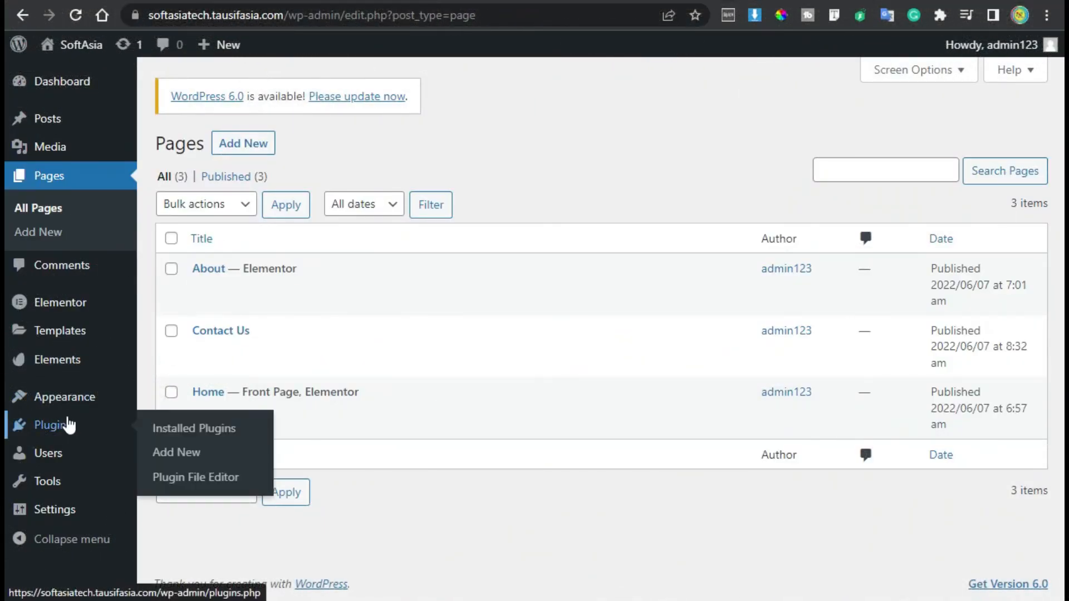
click(184, 452)
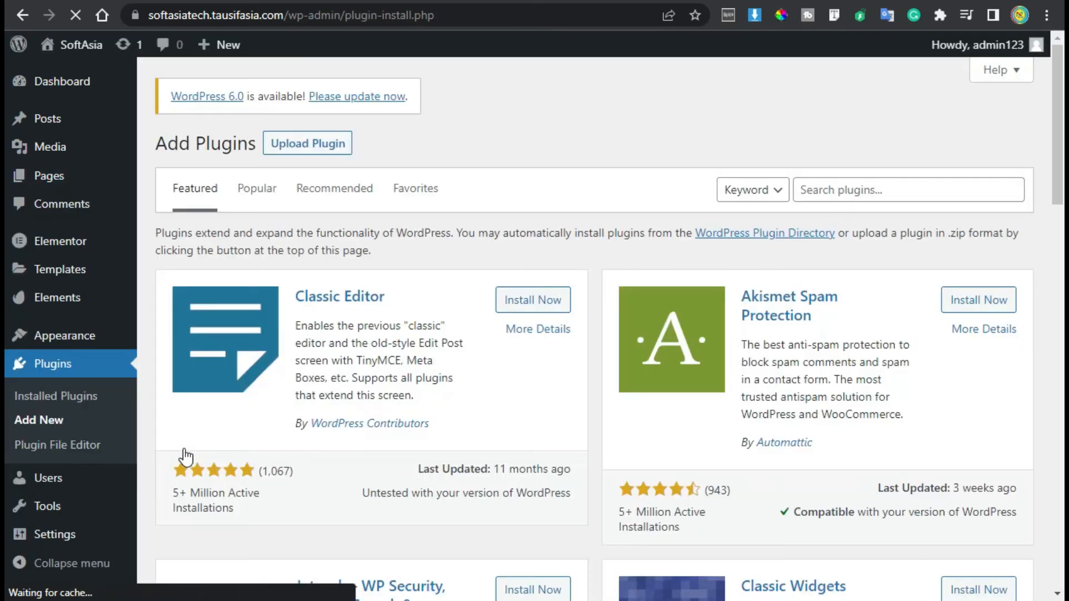
click(886, 193)
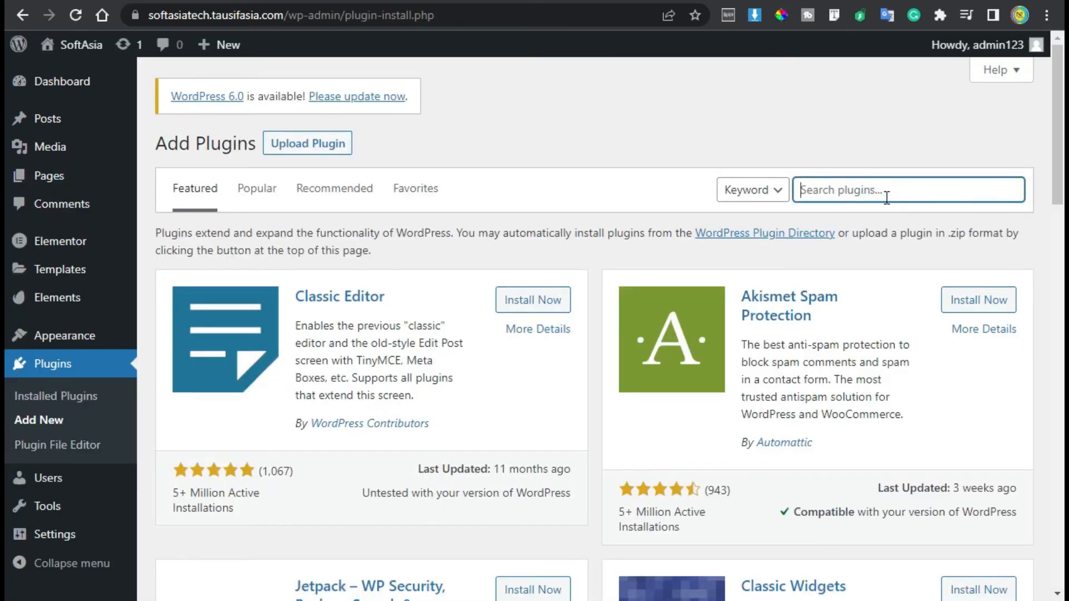
text(jotform)
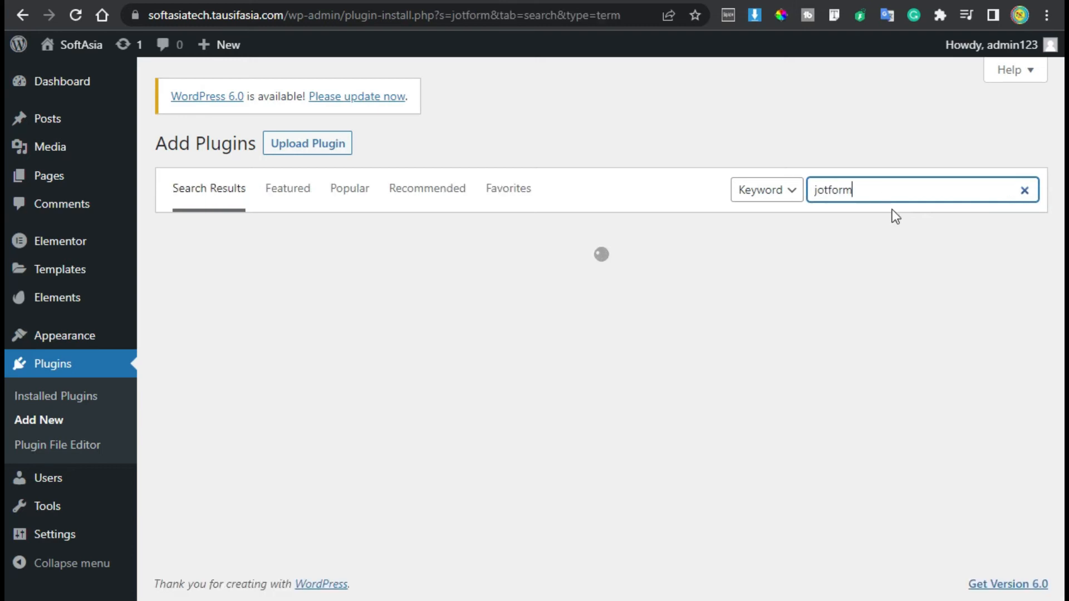
scroll(662, 307, down, 4)
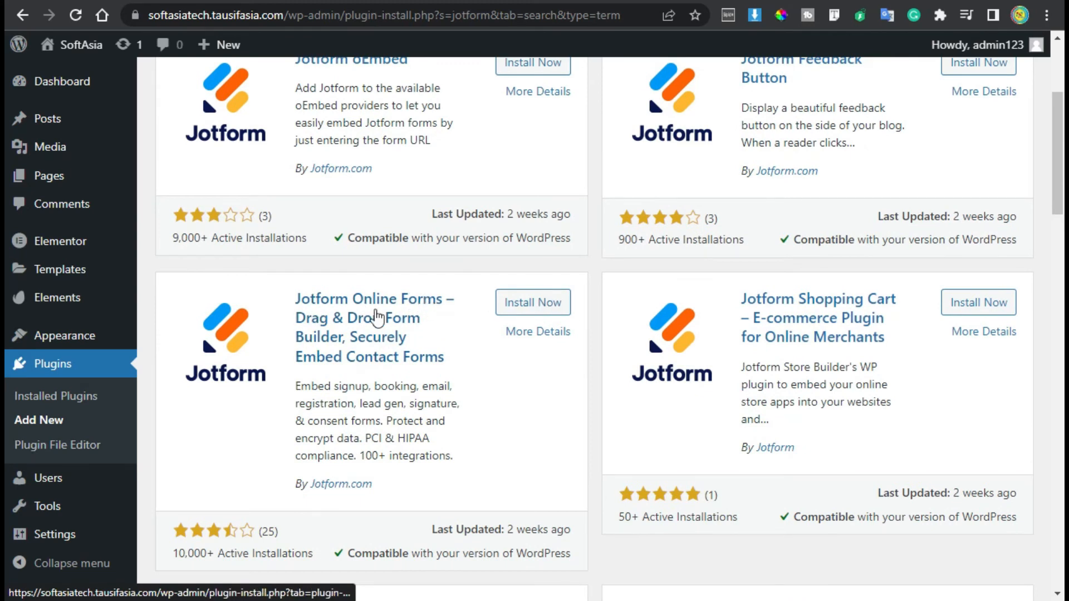
Install and activate the Jotform Online Forms plugin and check it in the installed plugins.
click(538, 304)
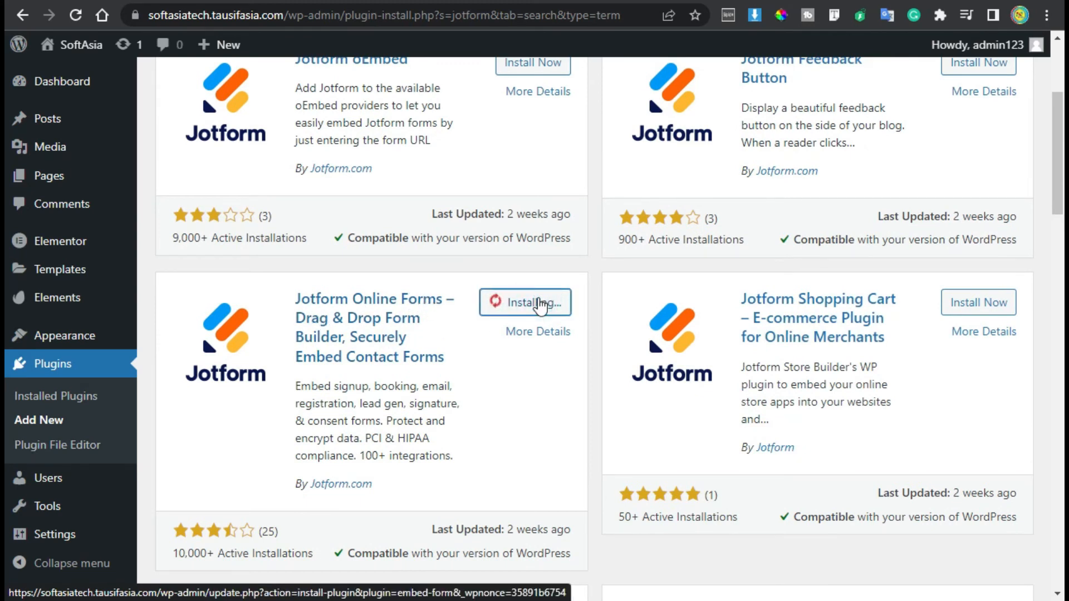
click(532, 296)
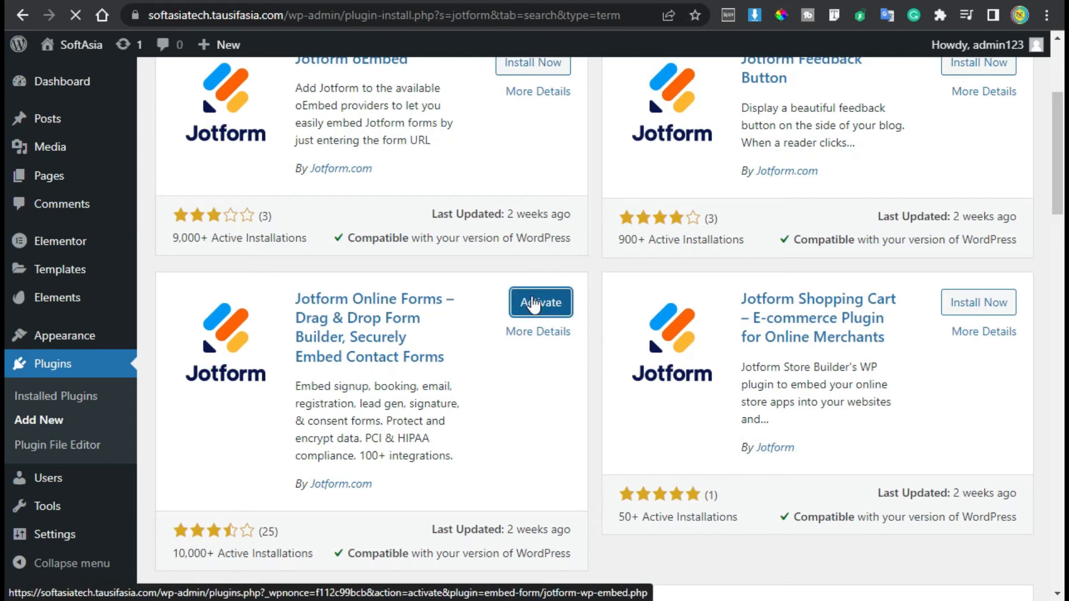
scroll(214, 347, down, 3)
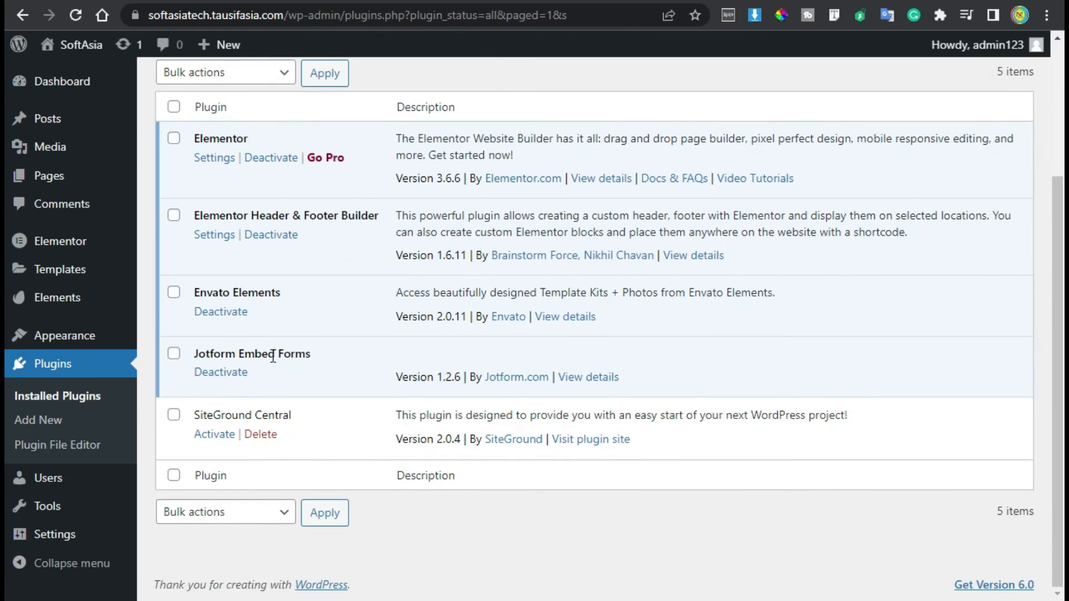
scroll(323, 389, up, 2)
Open the Contact Us page for editing from the list of all pages.
mouse_move(103, 182)
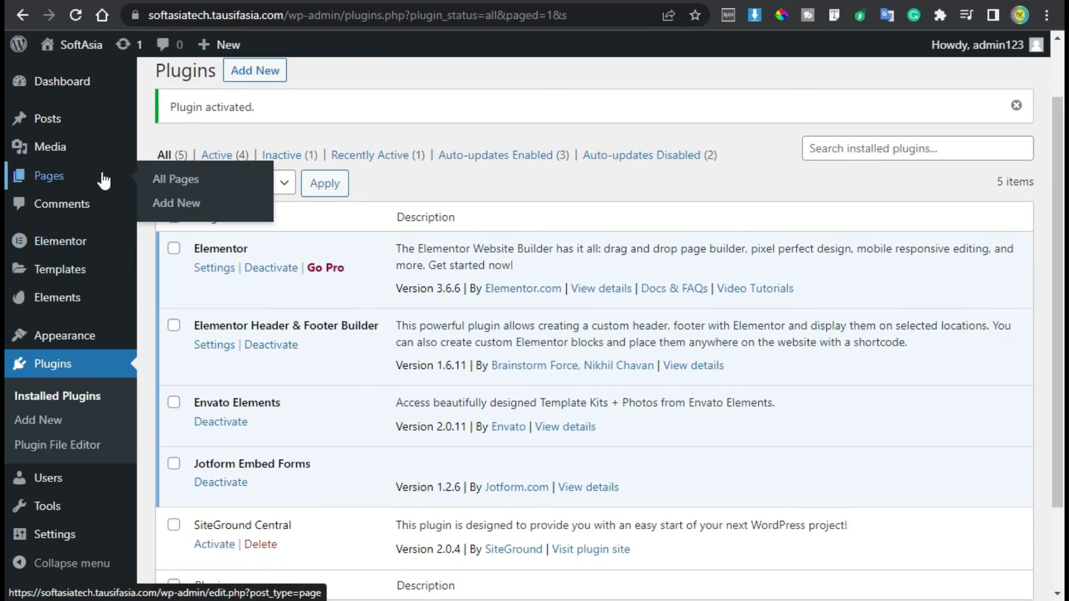
click(210, 179)
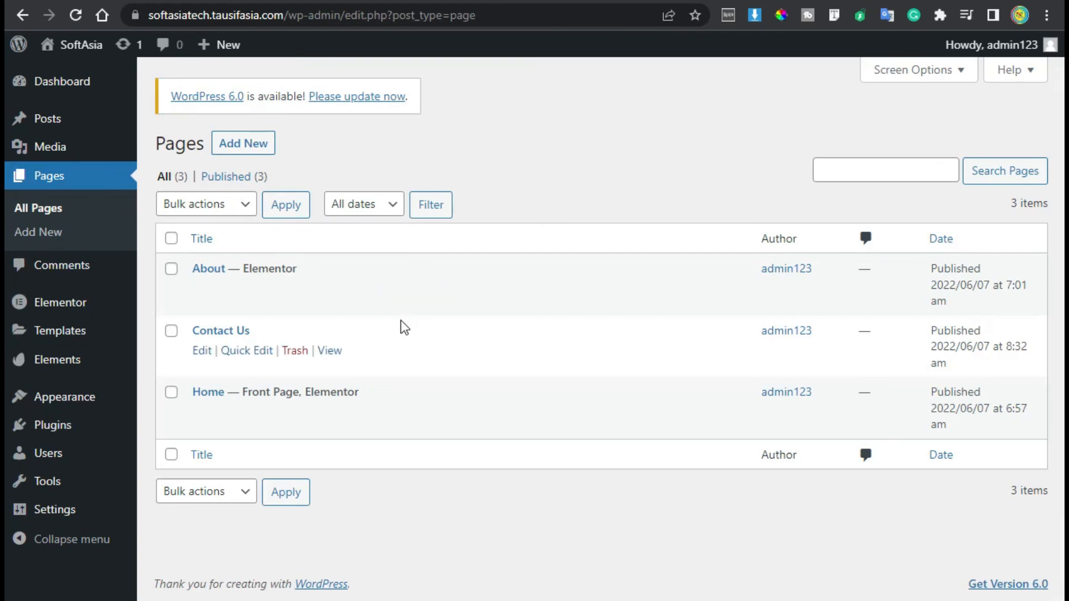
click(201, 351)
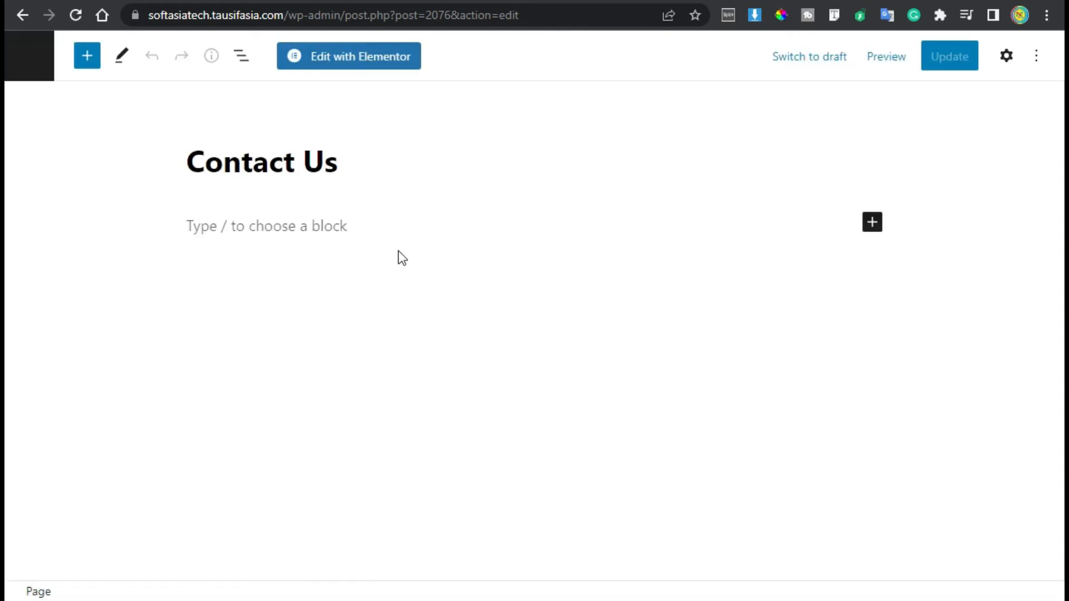
Add a Classic block below the Contact Us page title.
click(486, 222)
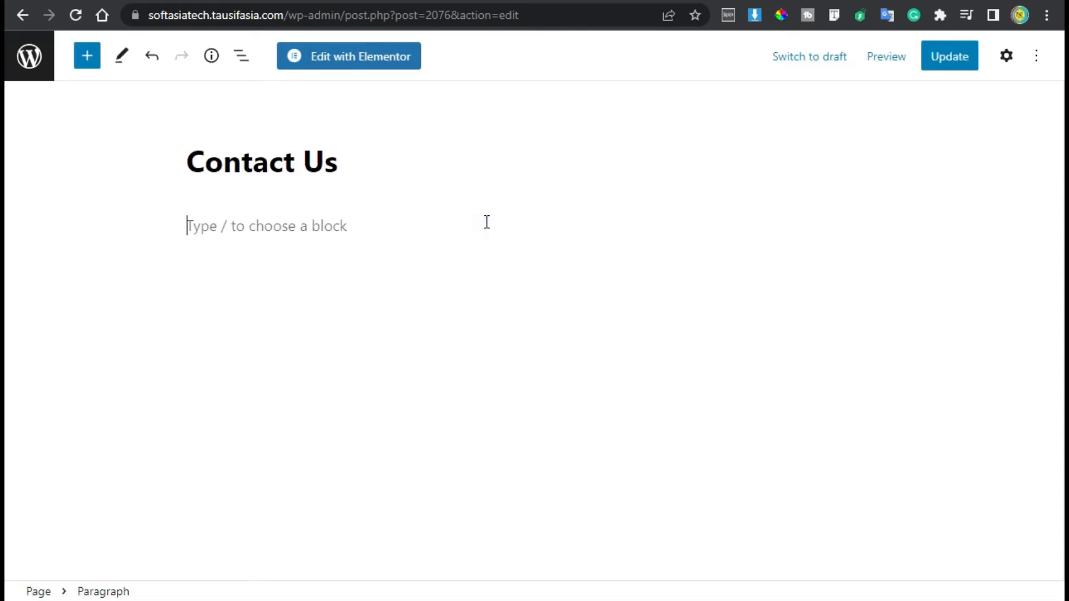
click(755, 230)
click(878, 223)
click(871, 222)
click(764, 354)
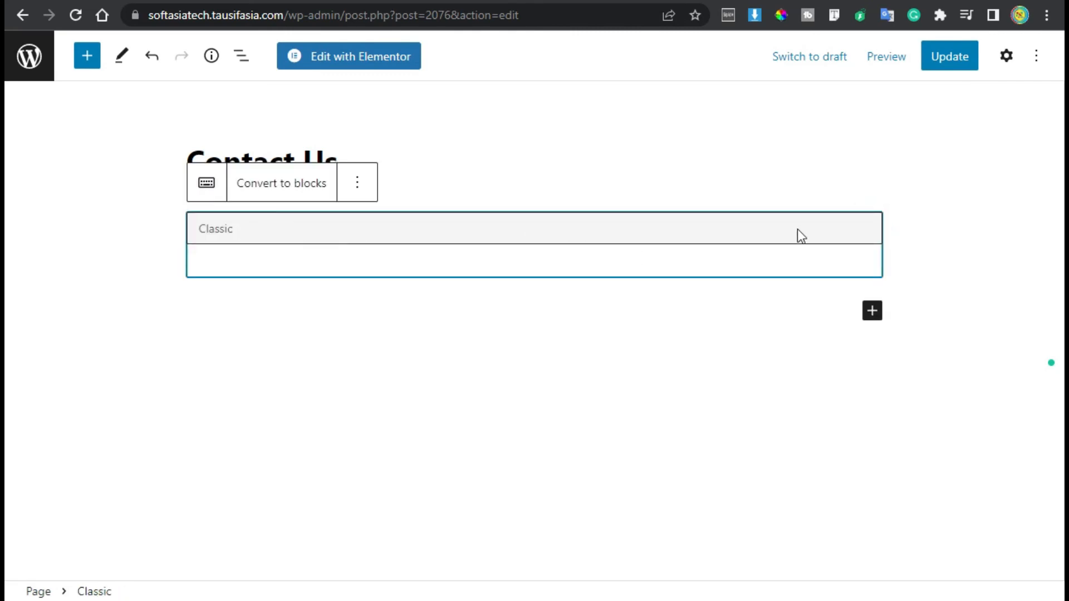
Try to insert a form into the Classic block with the Jotform plugin.
click(765, 231)
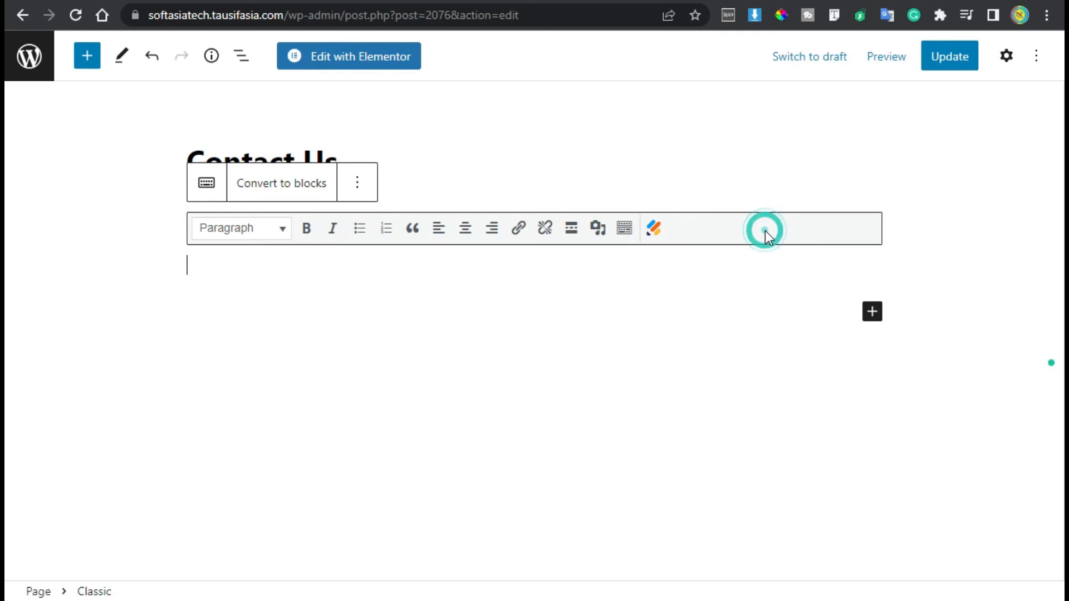
click(655, 233)
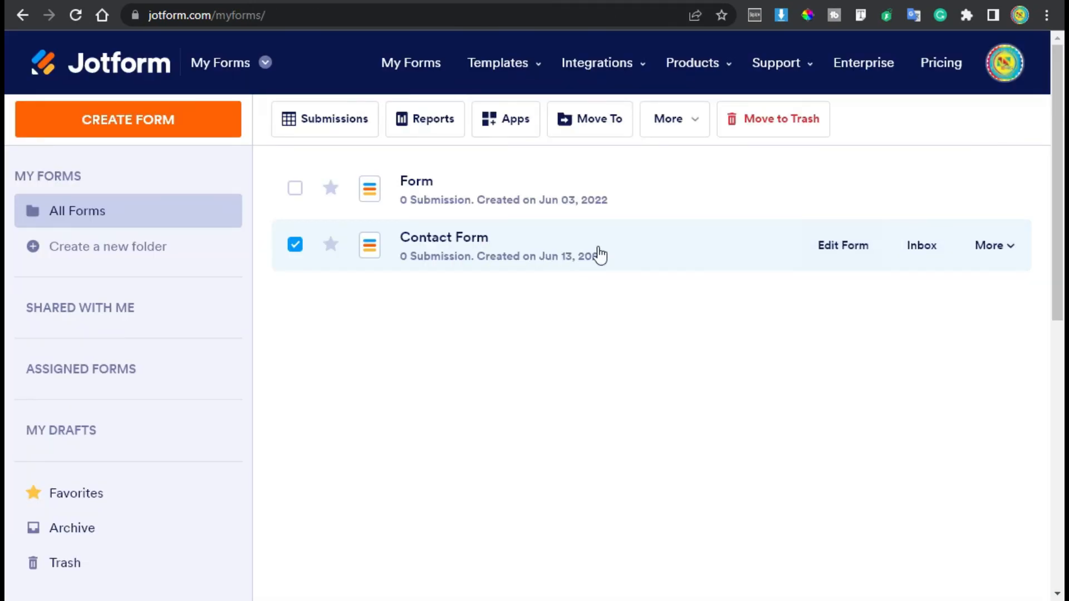
Switch to Jotform and copy the direct share link of Contact Form from its publishing options.
click(993, 253)
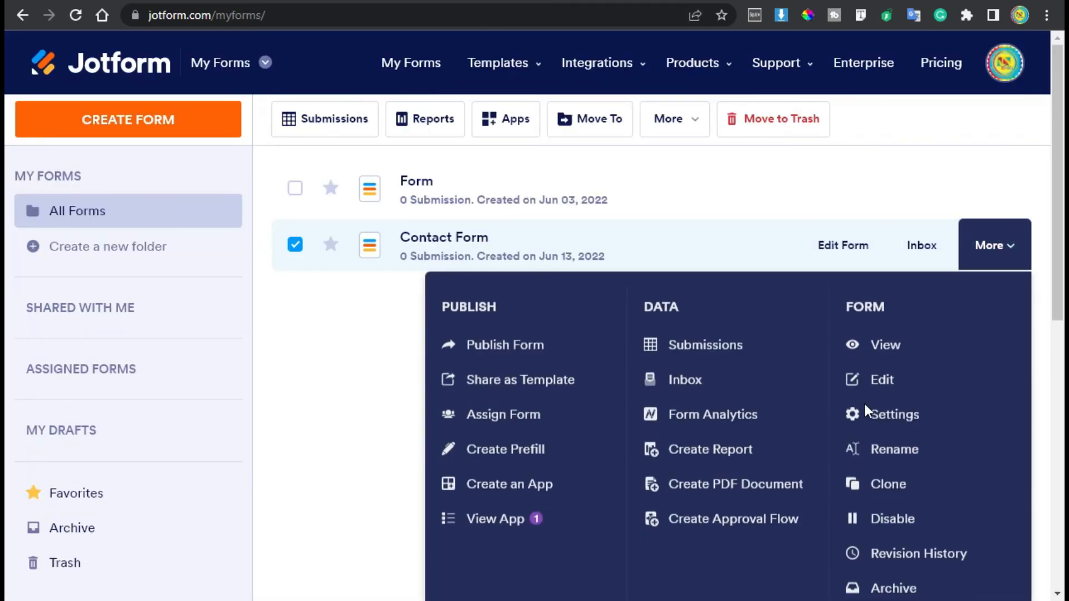
click(887, 416)
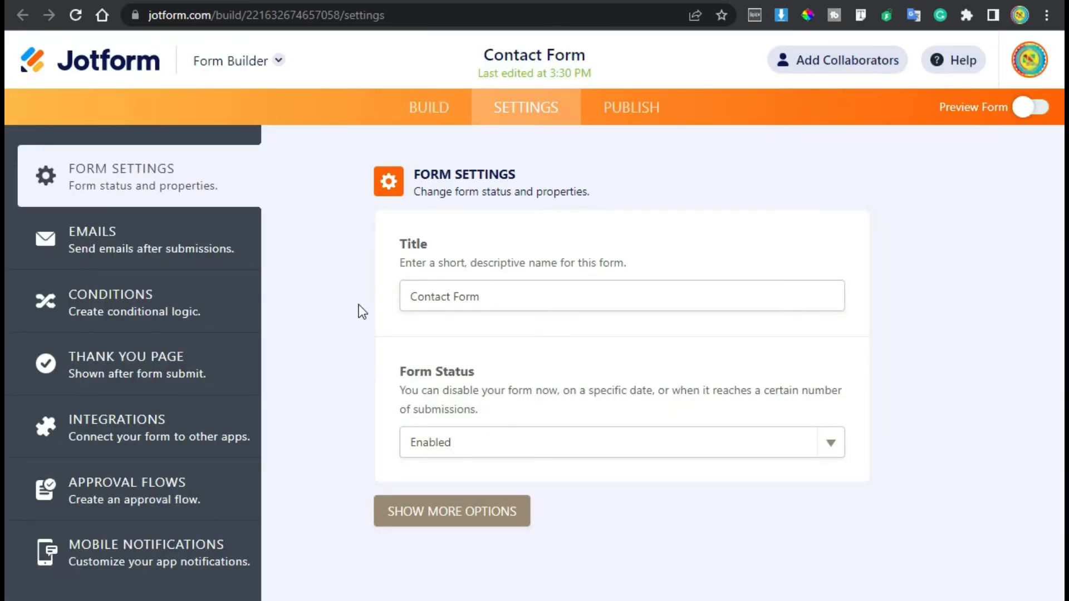
click(616, 109)
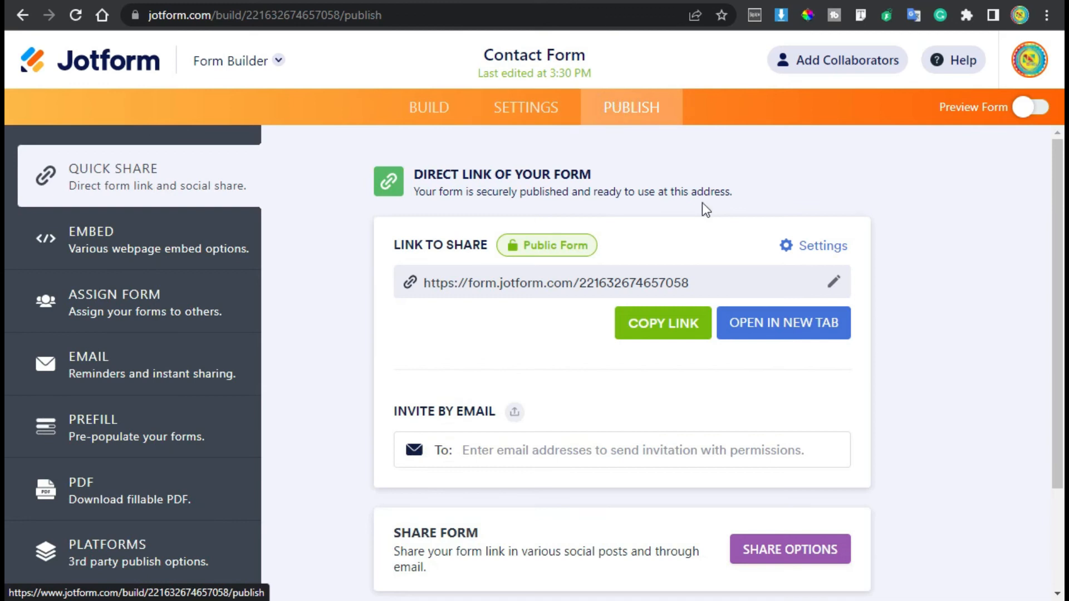
click(680, 329)
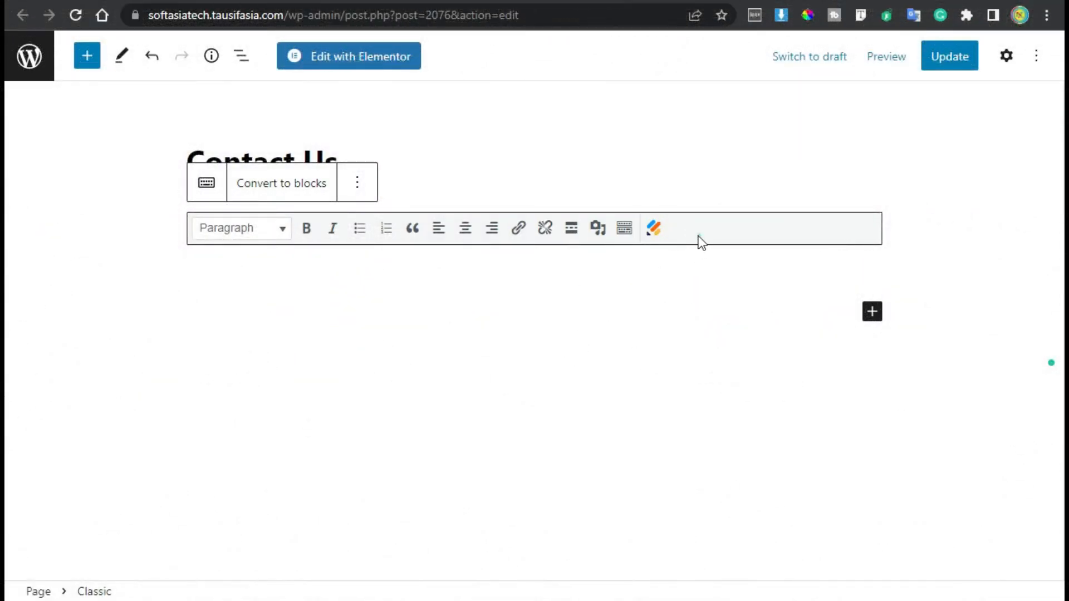
Back in the WordPress editor, remove the Classic block from the Contact Us page and embed the form by pasting its copied link.
click(357, 183)
click(436, 479)
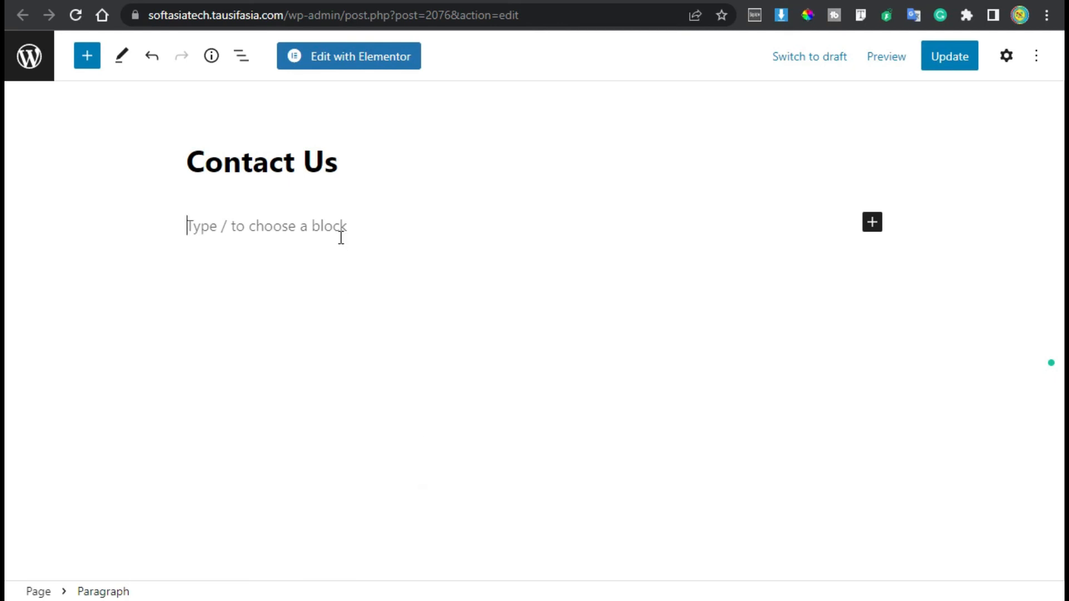
key(ctrl+v)
scroll(522, 286, down, 1)
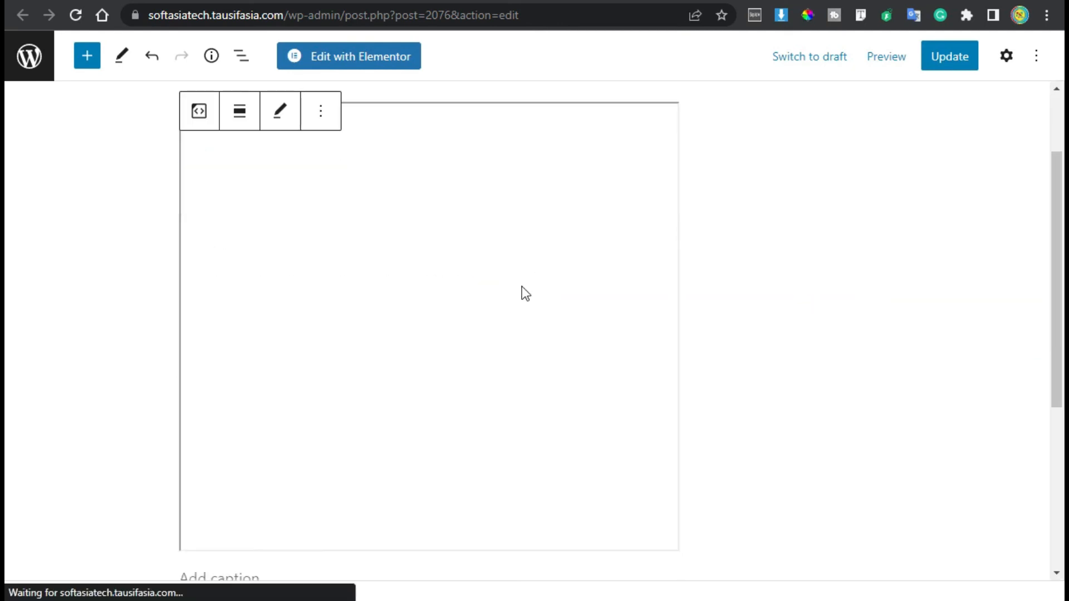
scroll(522, 286, down, 4)
scroll(548, 248, up, 6)
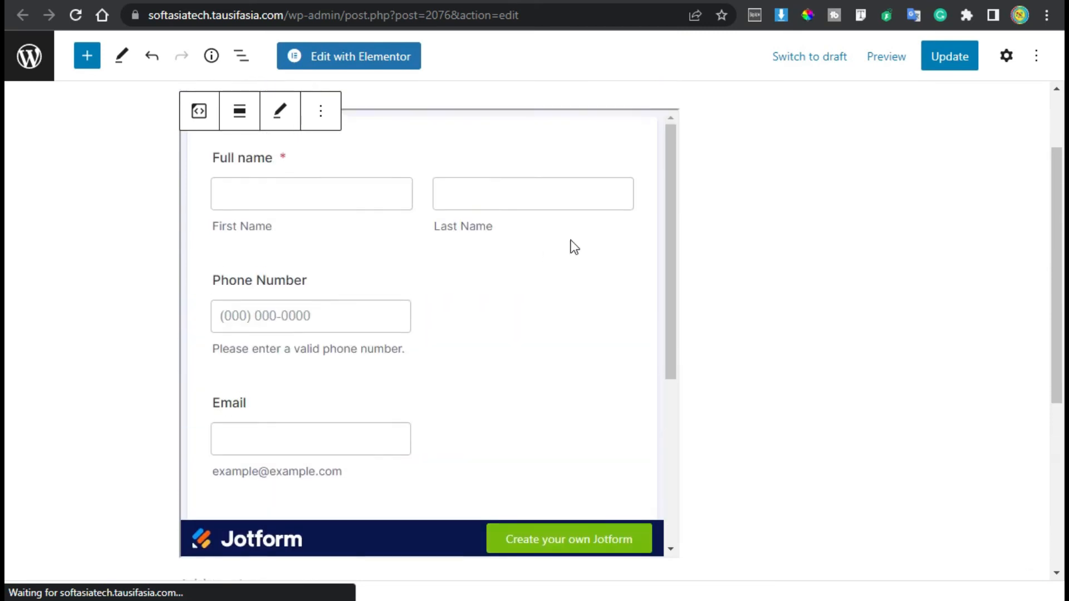
Update the Contact Us page and view the embedded form on the published page.
click(931, 56)
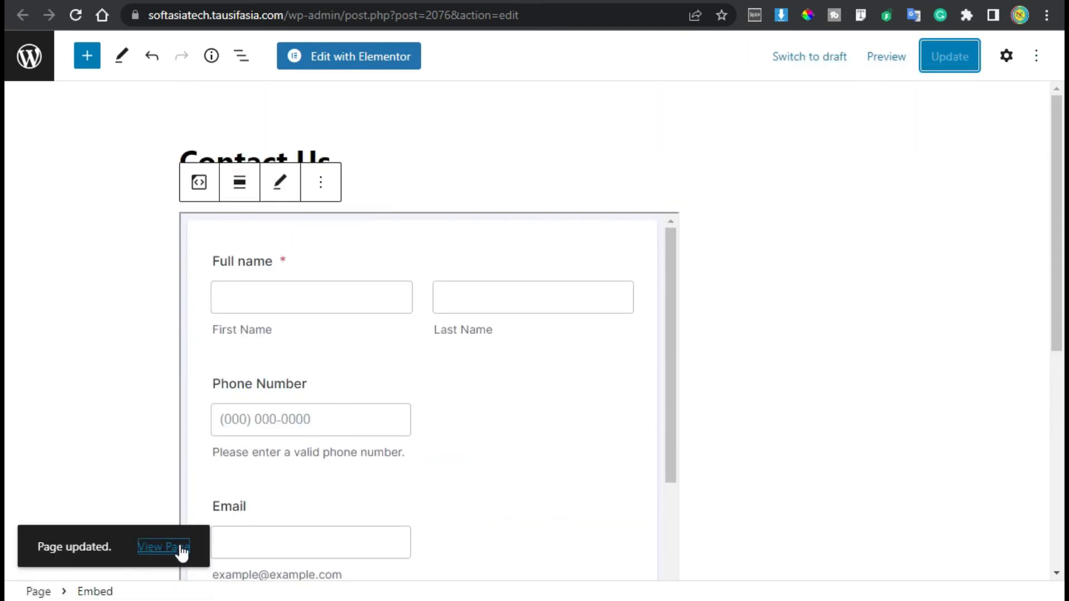
click(173, 550)
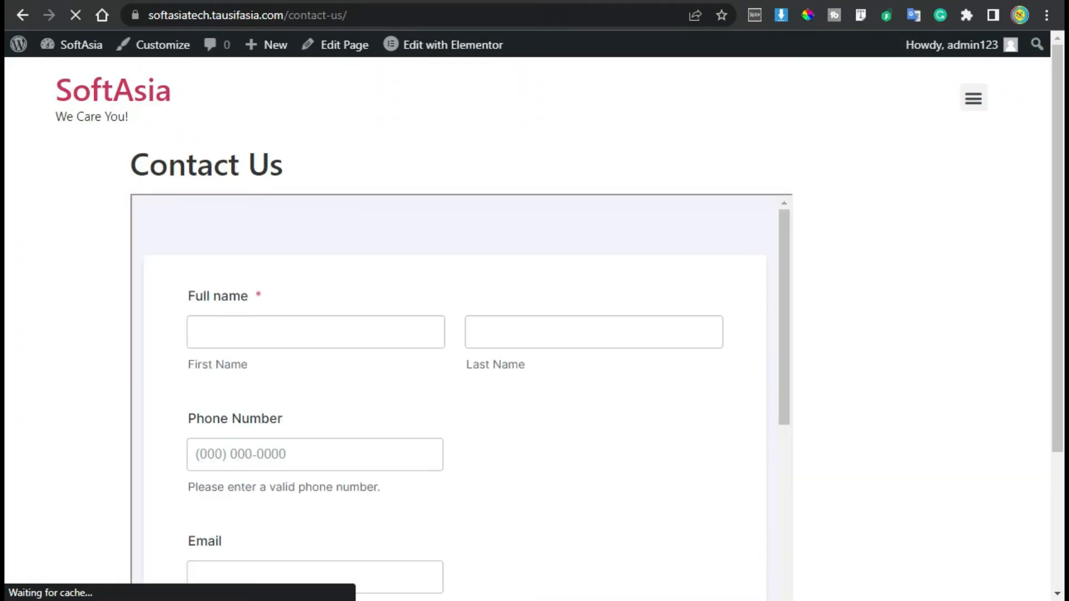
scroll(920, 244, down, 2)
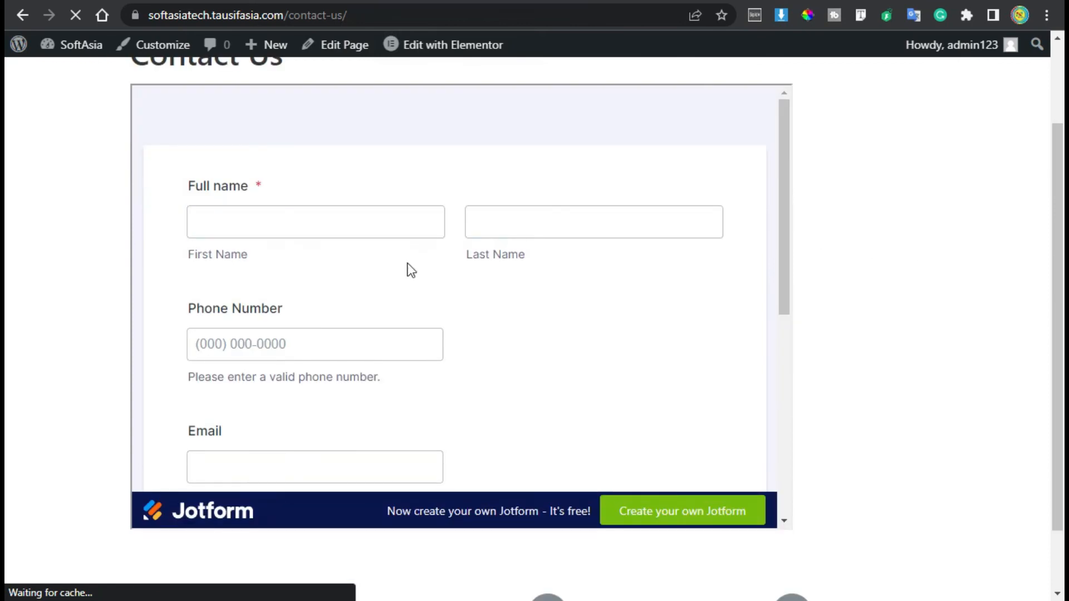
scroll(454, 270, down, 6)
scroll(452, 278, up, 3)
scroll(389, 279, up, 5)
Enter a first name and a last name in the full name fields of the embedded form.
click(333, 334)
text(John)
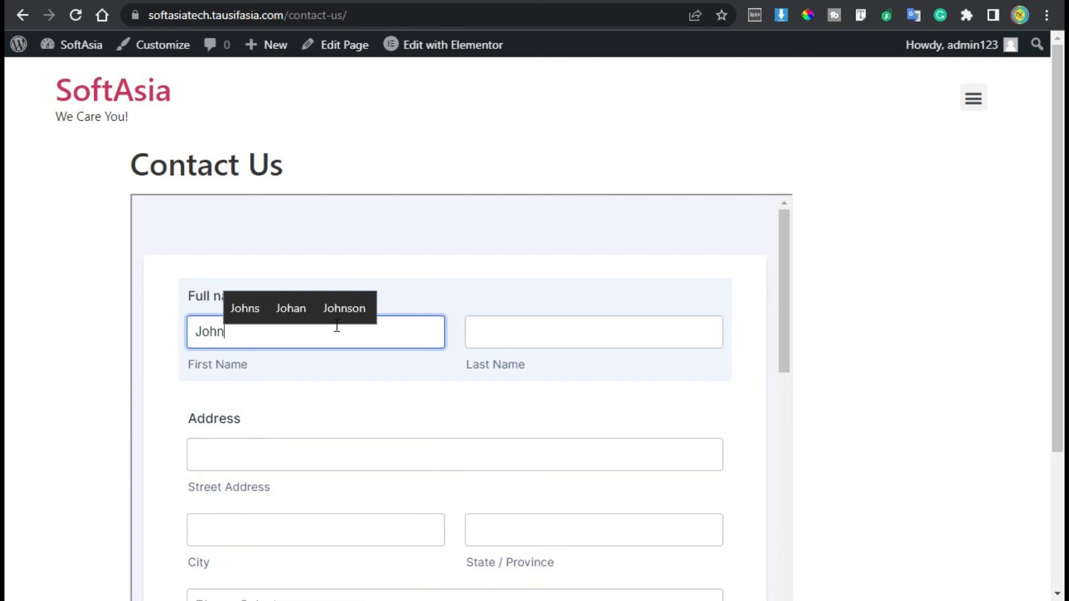
scroll(285, 400, down, 2)
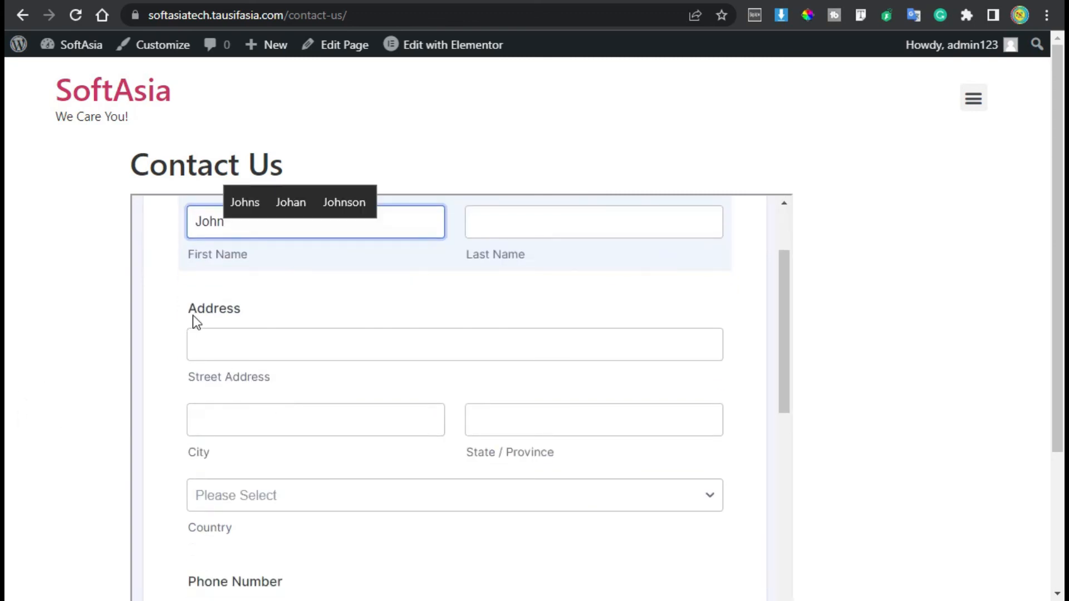
click(495, 230)
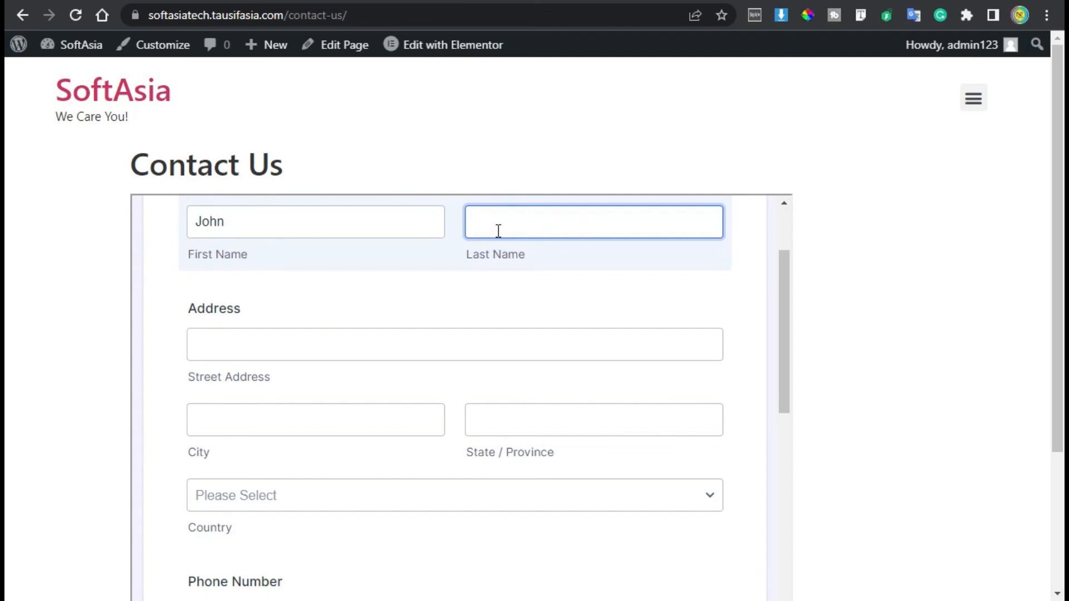
text(Doe)
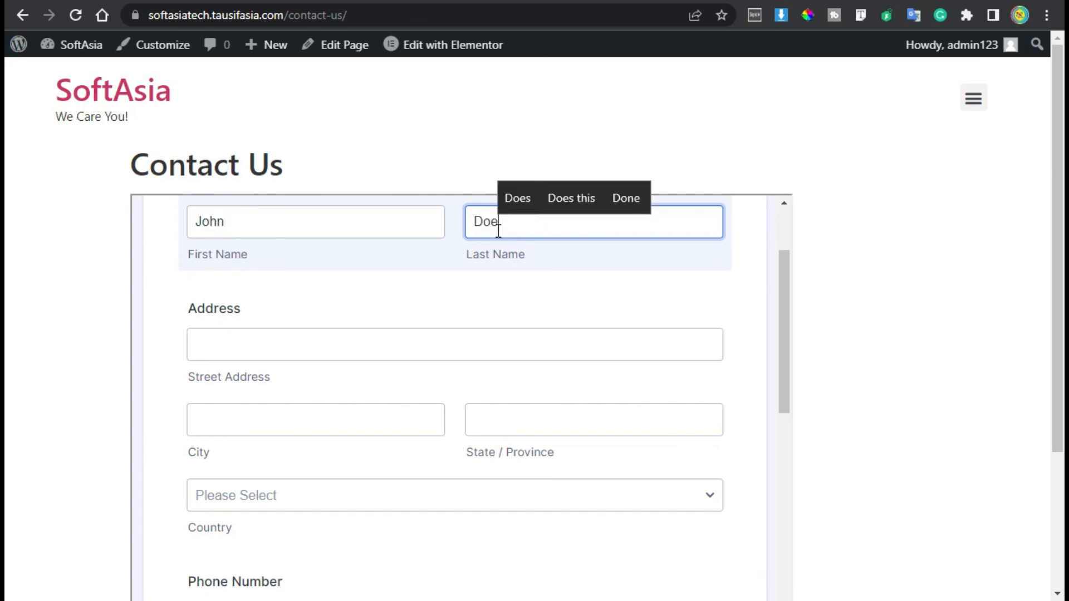
Fill in the form's street address, city and state, and select a country.
click(417, 339)
text(123)
key(Tab)
text(AB)
key(Tab)
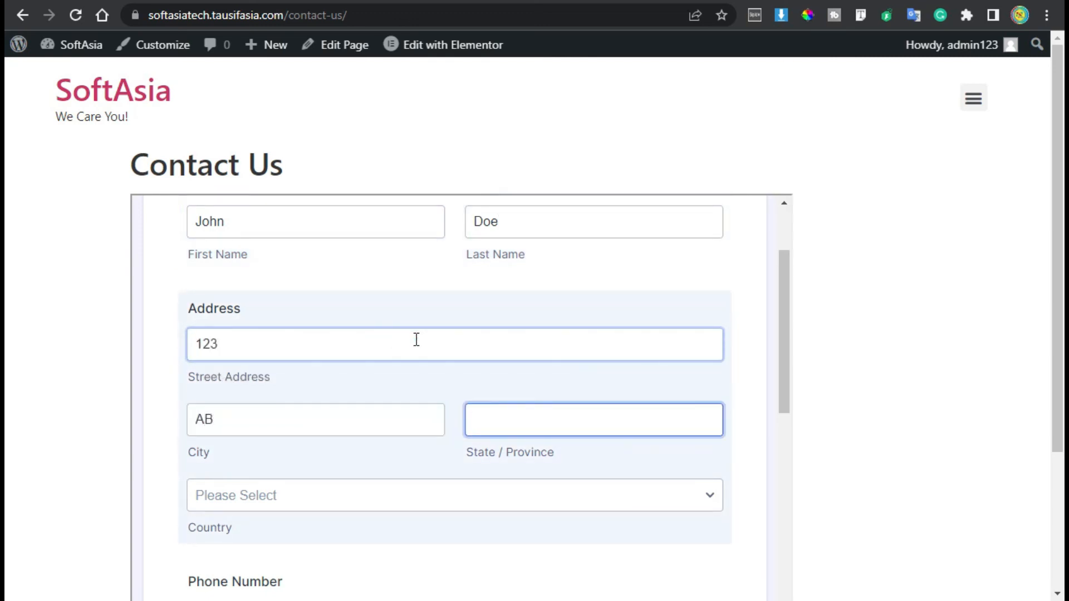
text(AH)
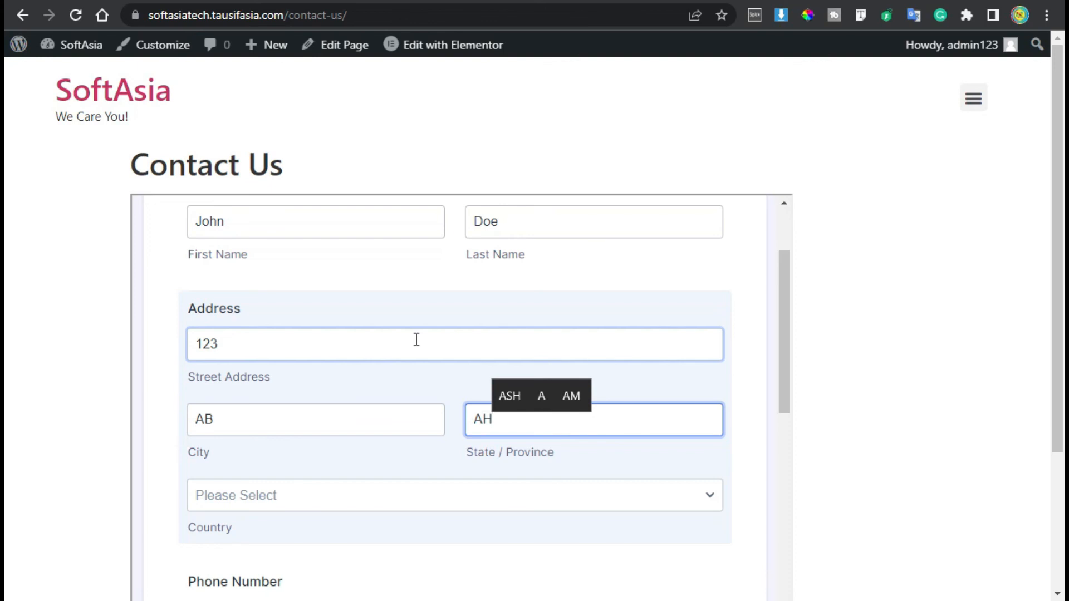
key(Tab)
click(656, 496)
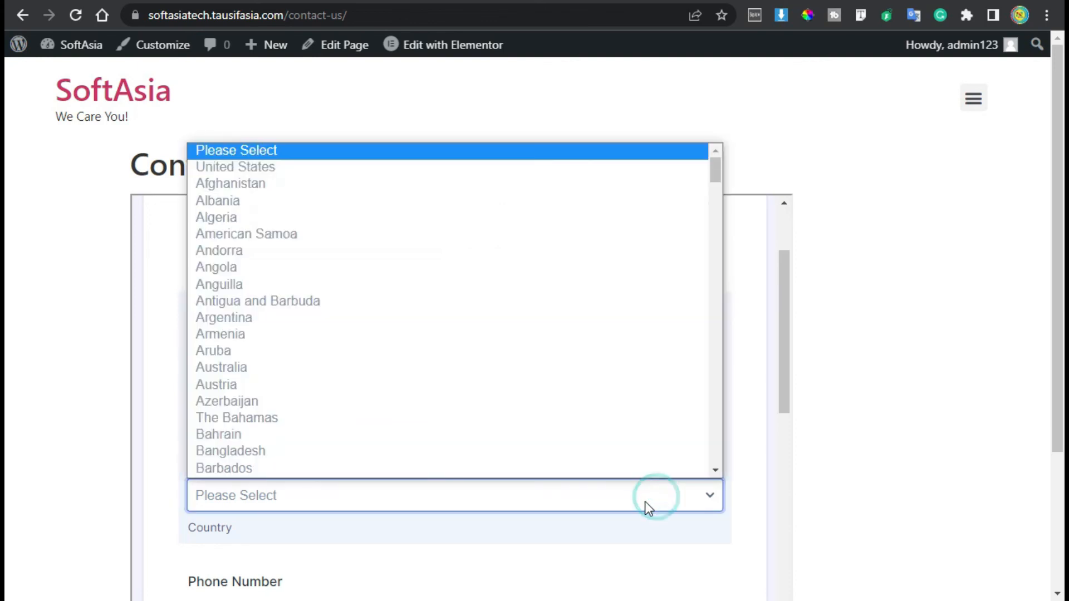
click(465, 174)
Fill in the form's phone number and e-mail address.
scroll(478, 493, down, 5)
click(204, 285)
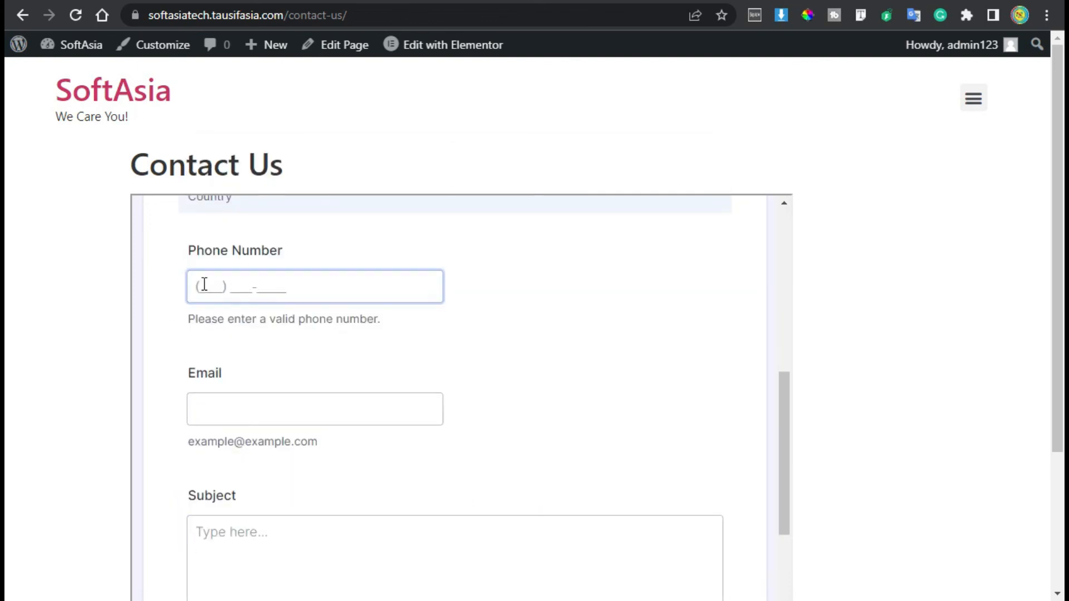
text(011) 011-1011)
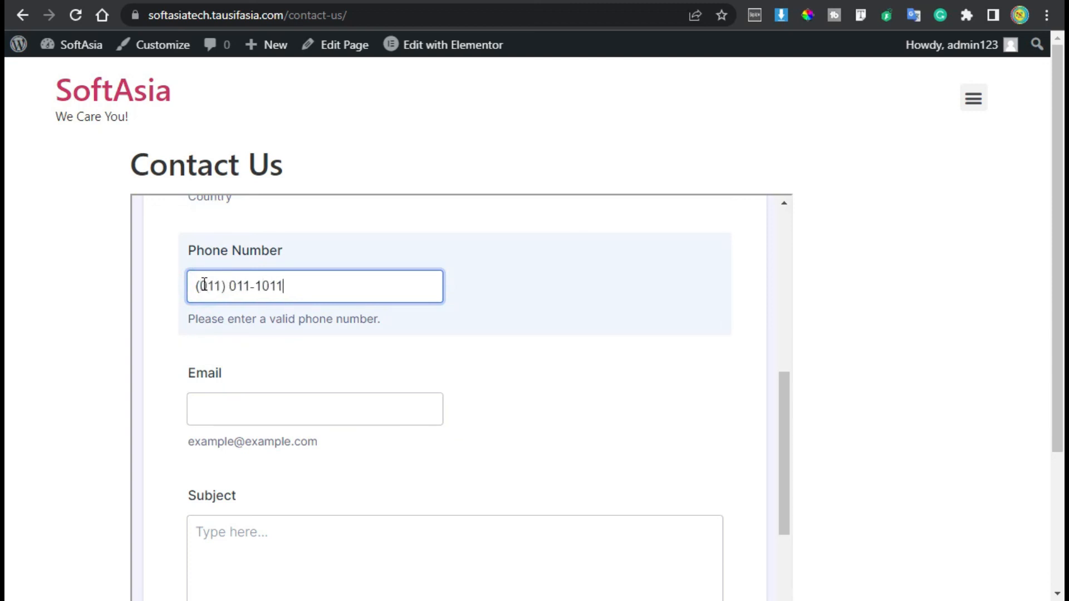
drag(331, 448, 196, 442)
drag(209, 438, 197, 409)
click(198, 409)
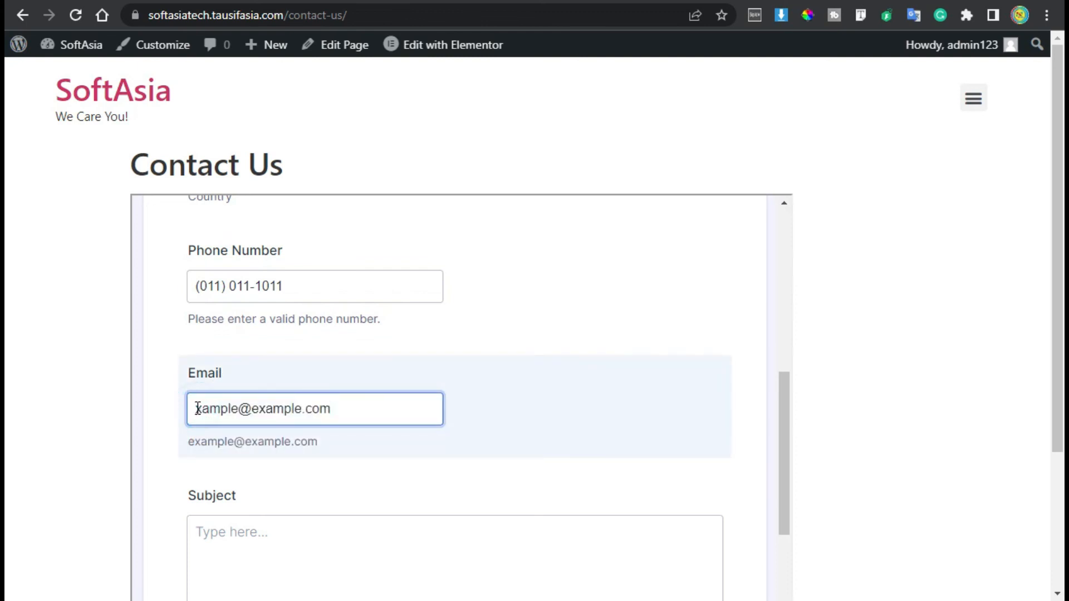
text(e)
Enter "Hi, I am here" as the subject and submit the form.
scroll(319, 494, down, 4)
click(289, 365)
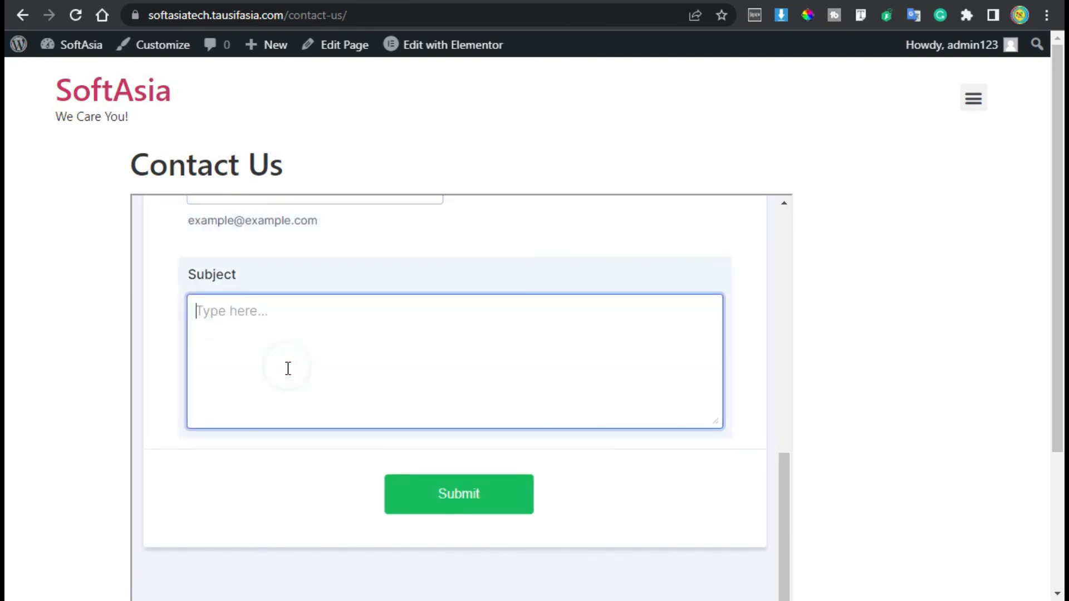
text(Hi, I am)
key(BackSpace)
key(BackSpace)
key(BackSpace)
key(BackSpace)
text(I am here)
scroll(477, 517, up, 2)
scroll(481, 512, down, 2)
click(486, 504)
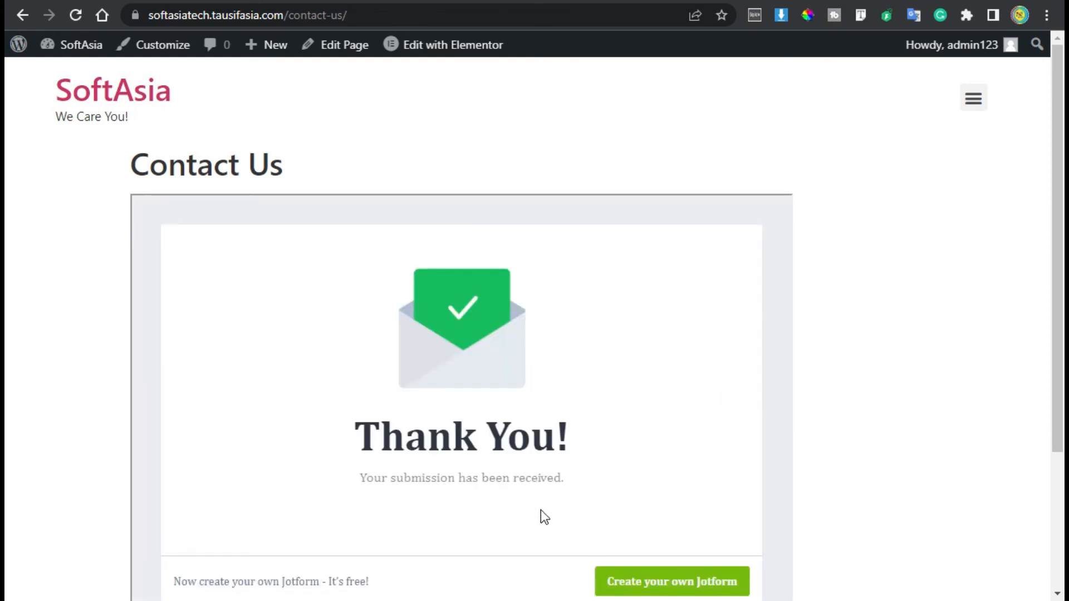
scroll(544, 517, down, 2)
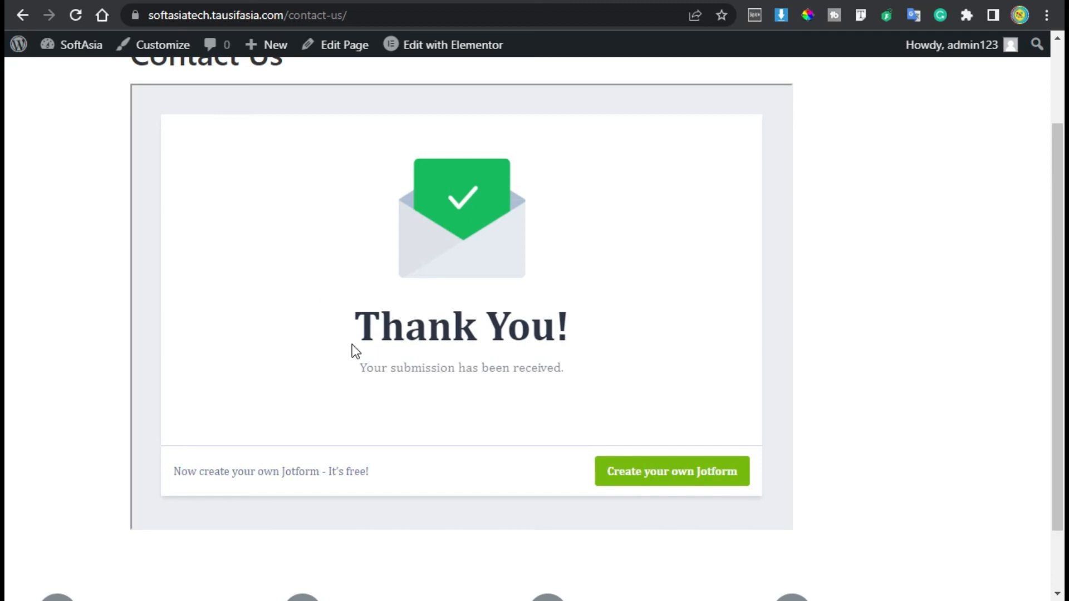